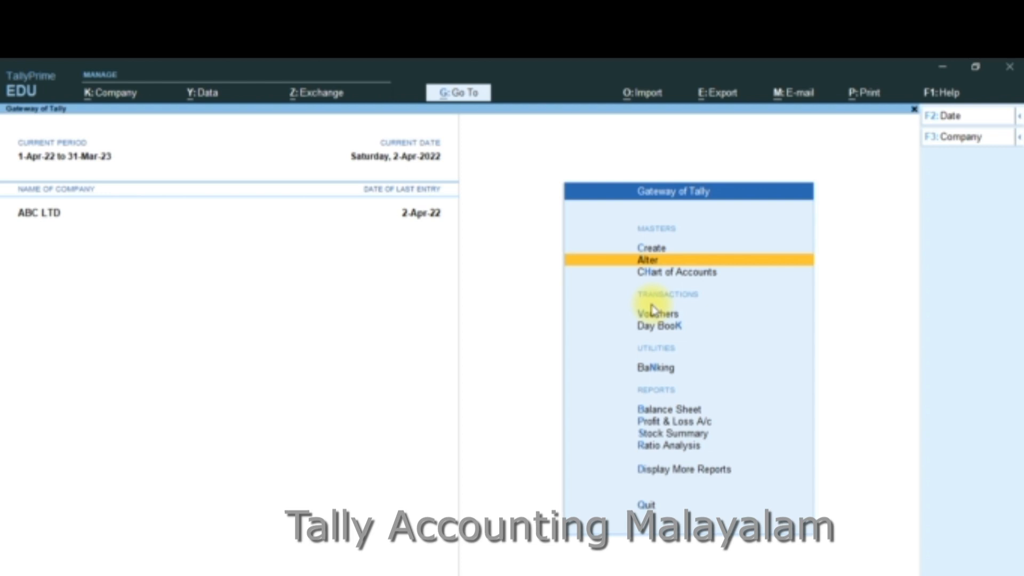
# - Start a contra voucher and credit the Cash ledger with 2,00,000
pyautogui.click(654, 312)
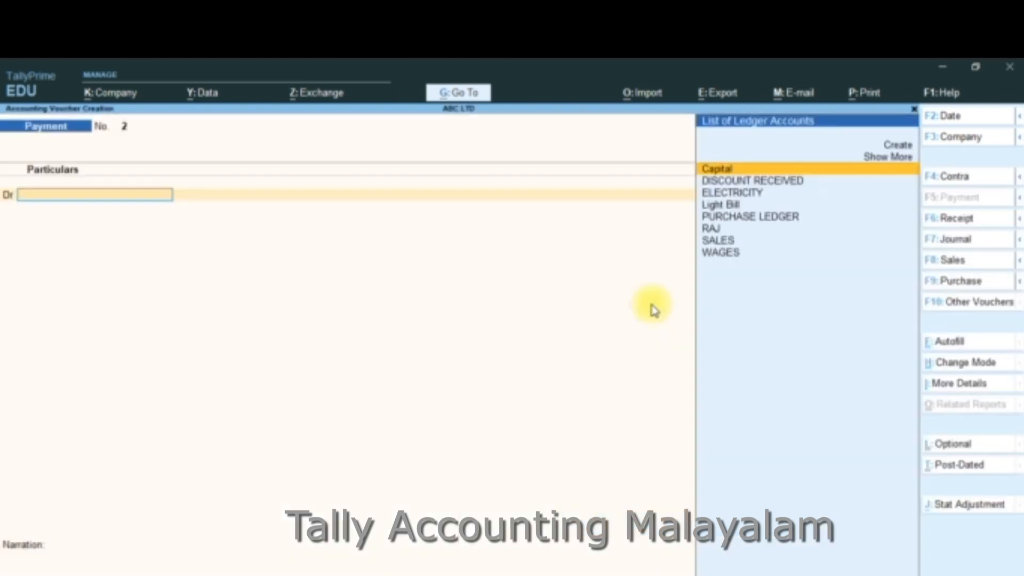
pyautogui.click(952, 178)
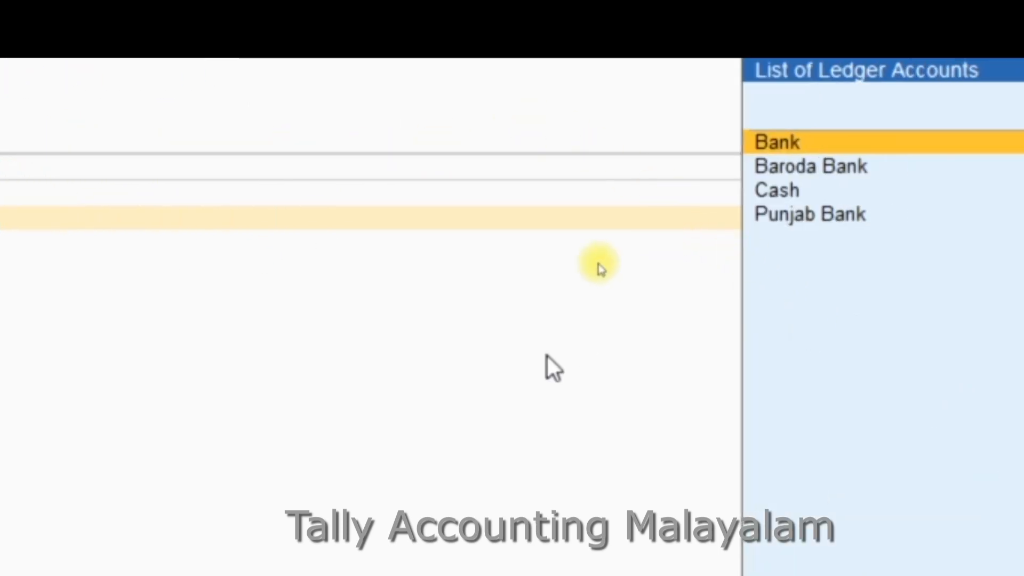
pyautogui.press('Down')
pyautogui.press('Down')
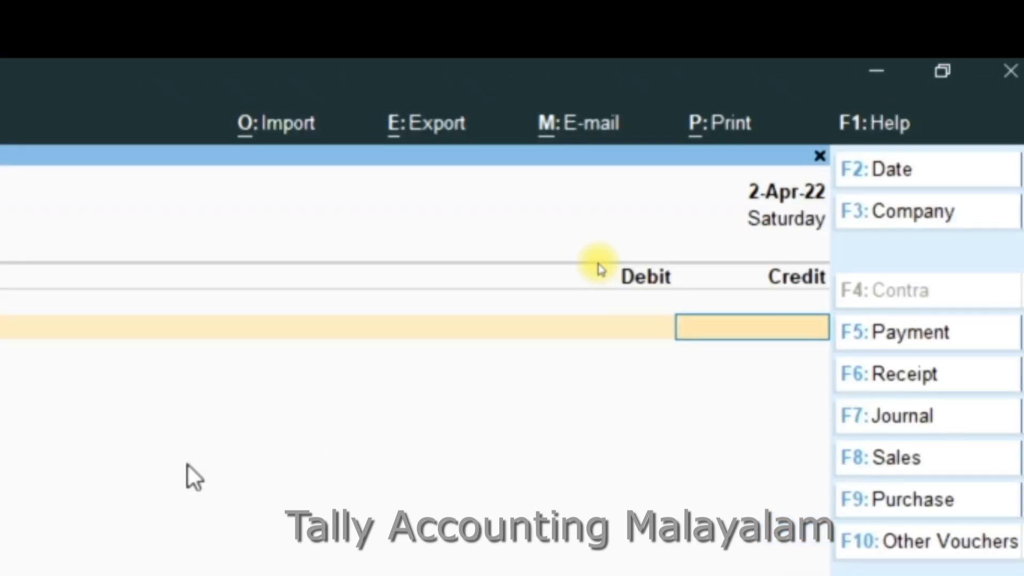
pyautogui.press('Return')
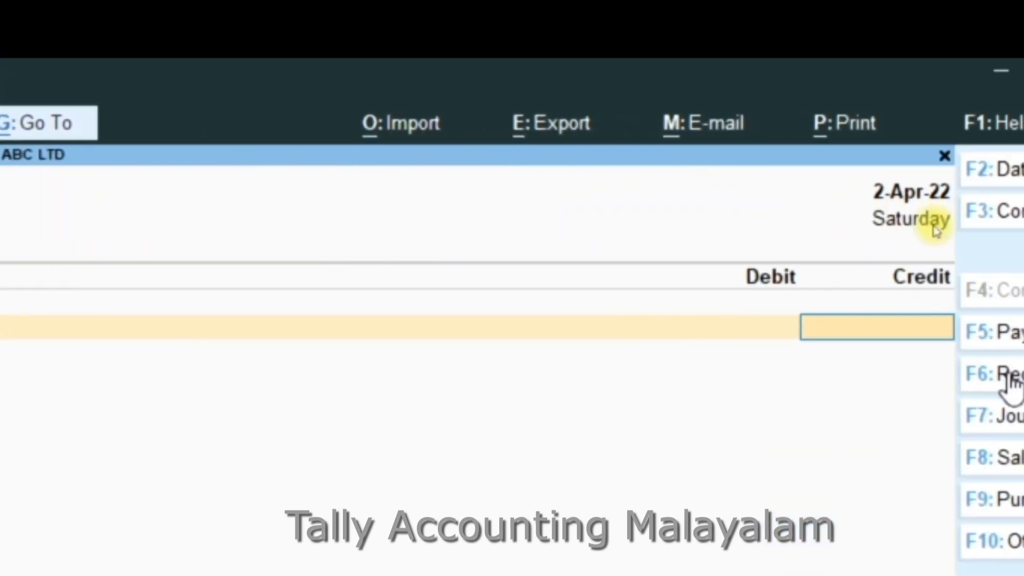
pyautogui.write('200')
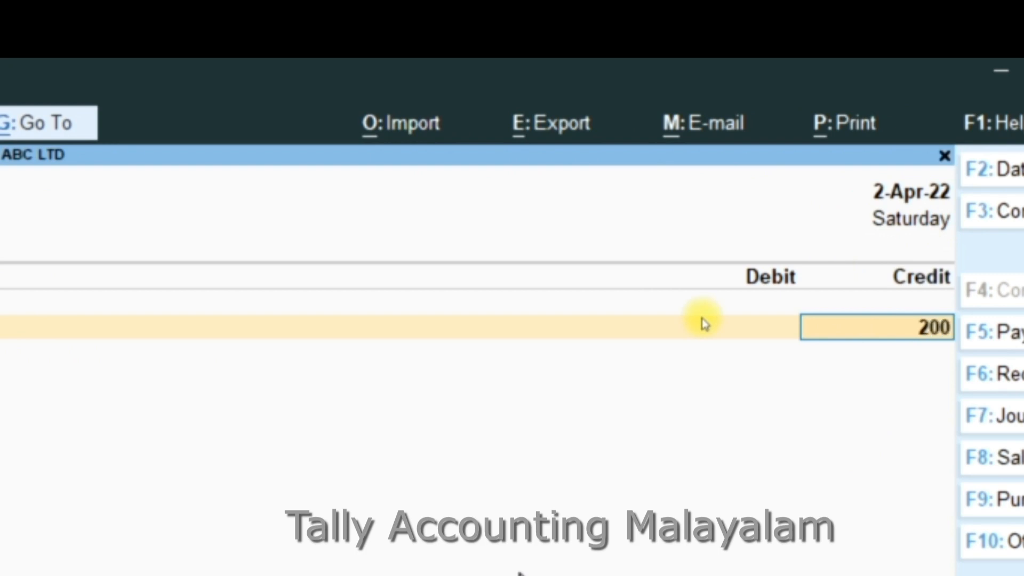
pyautogui.write('000.')
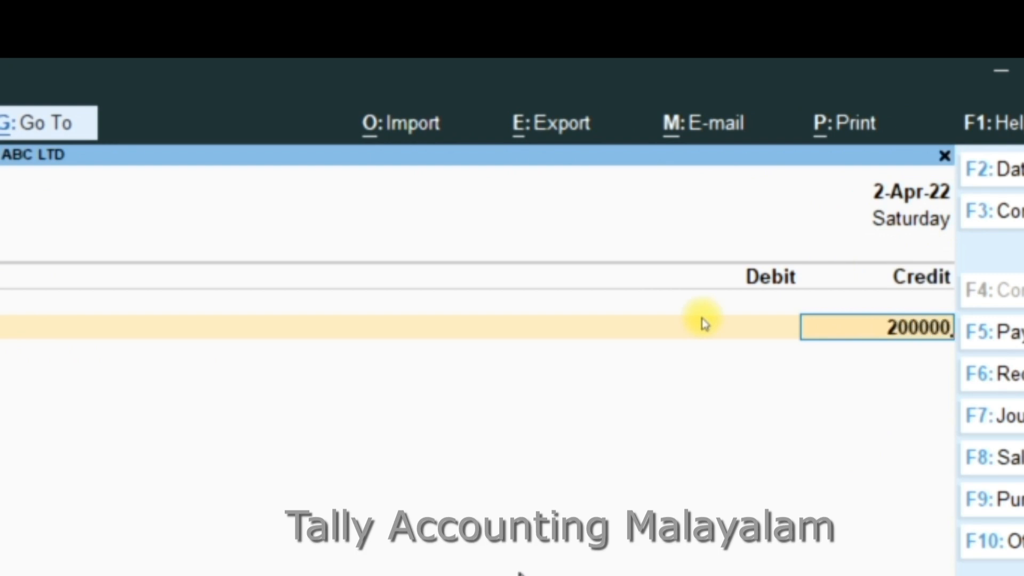
pyautogui.press('Return')
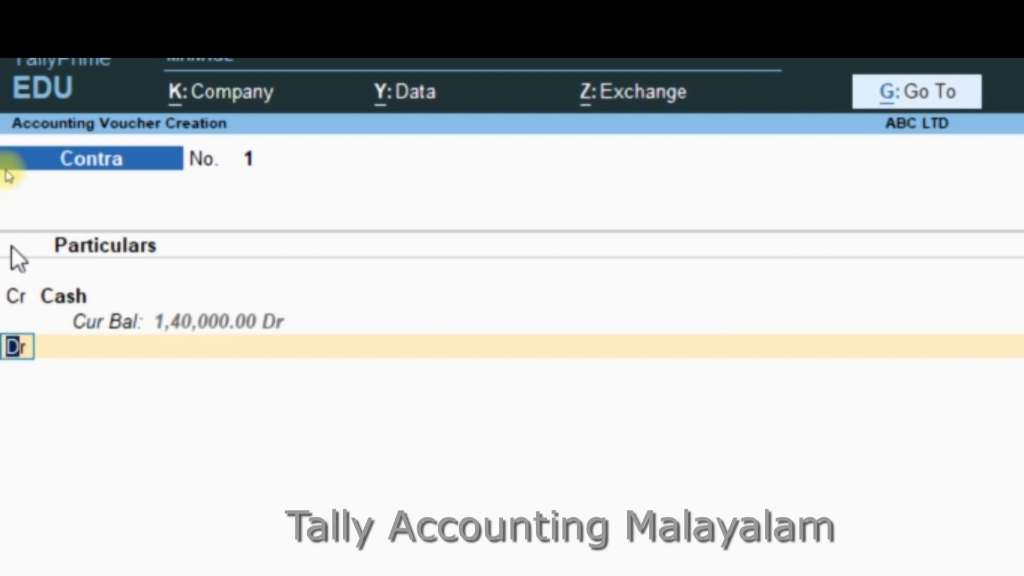
# - Debit the Bank ledger with 2,00,000, keep Cash as the allocation's transaction type, and save the contra voucher without a narration
pyautogui.press('Return')
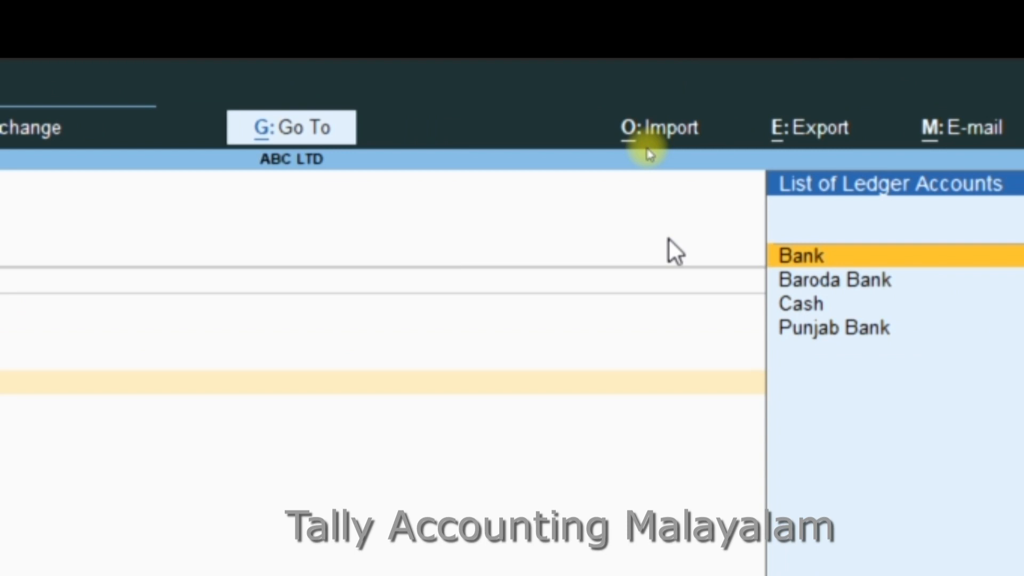
pyautogui.press('Return')
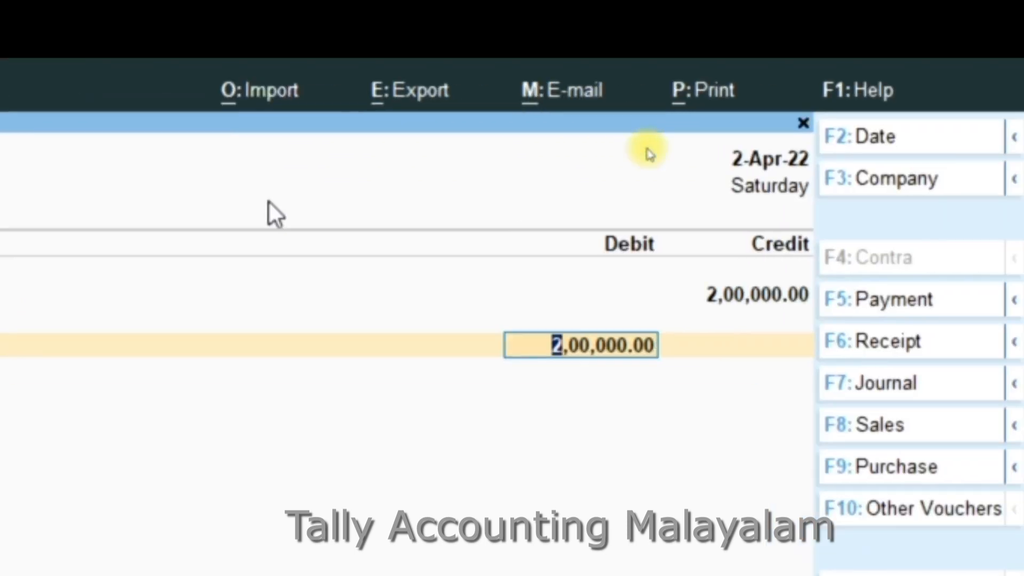
pyautogui.press('Return')
pyautogui.press('Return')
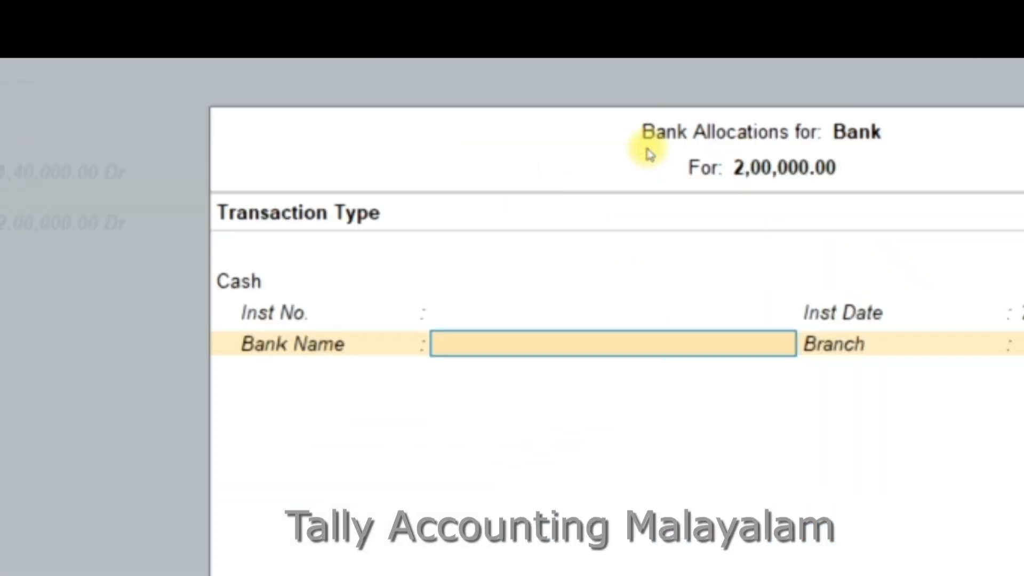
pyautogui.press('Return')
pyautogui.press('Return')
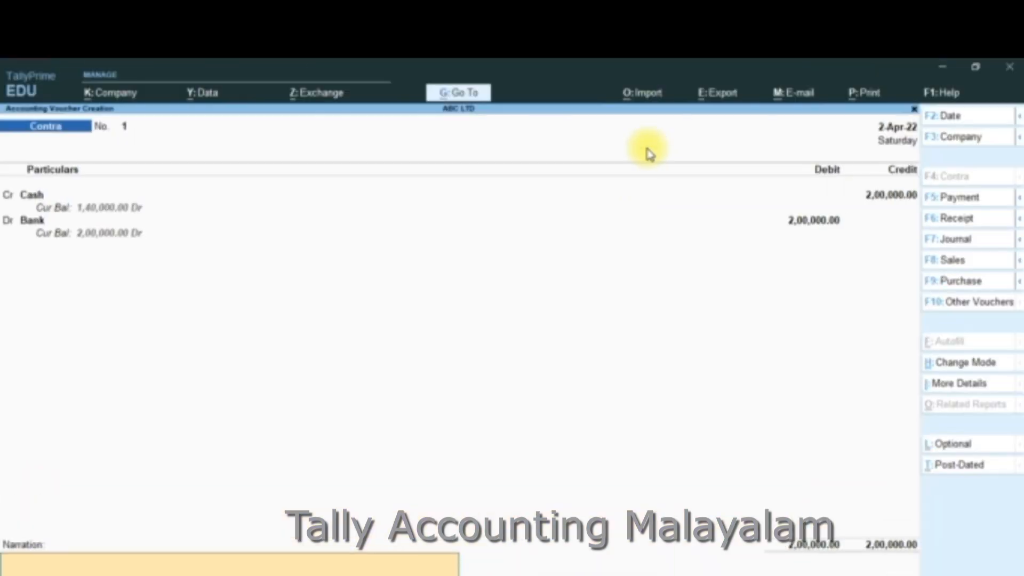
pyautogui.press('Return')
pyautogui.press('Return')
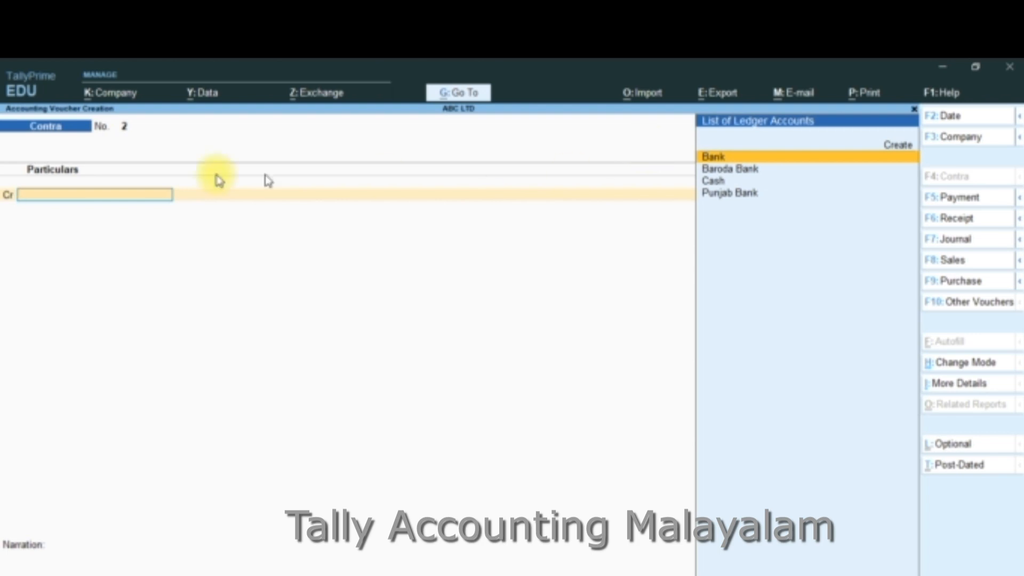
# - Credit the Bank ledger with 12,000 in the new contra voucher
pyautogui.click(32, 195)
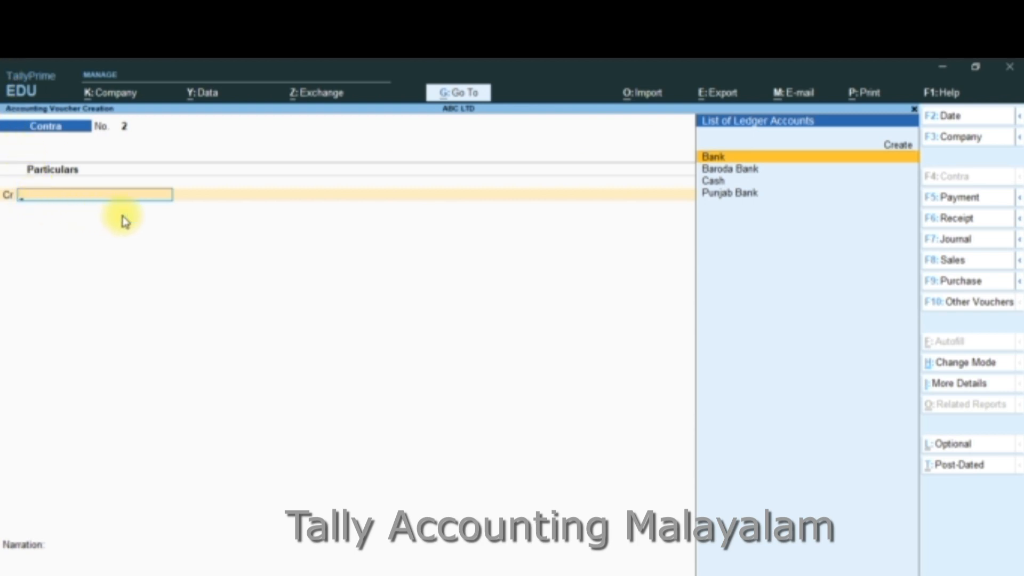
pyautogui.press('Return')
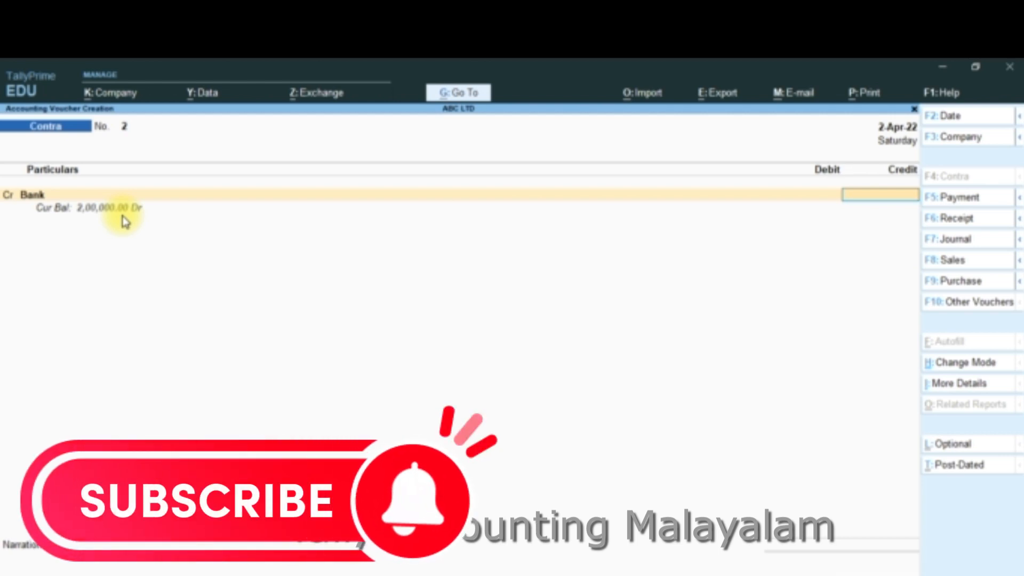
pyautogui.write('1200')
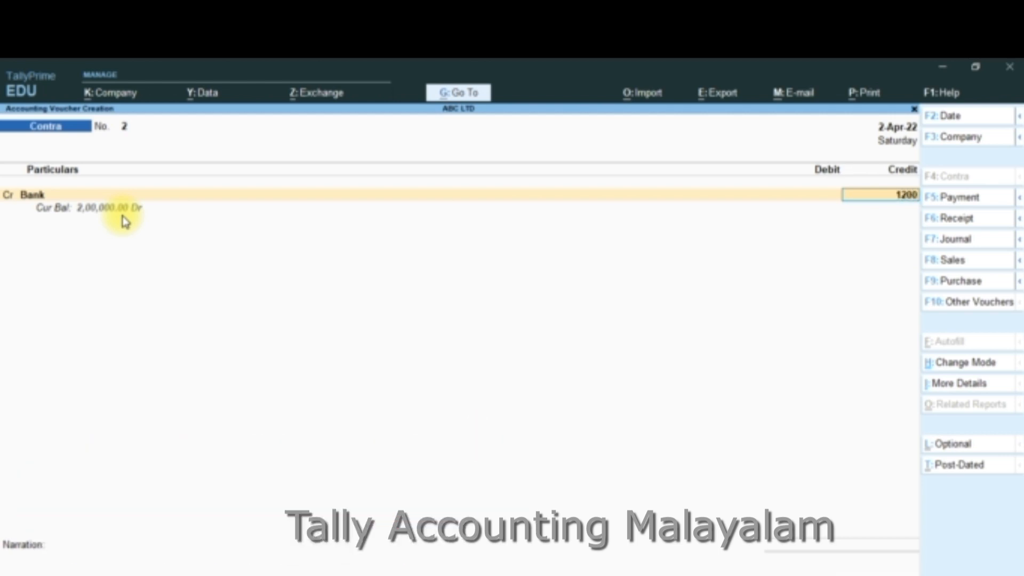
pyautogui.write('0')
pyautogui.press('Return')
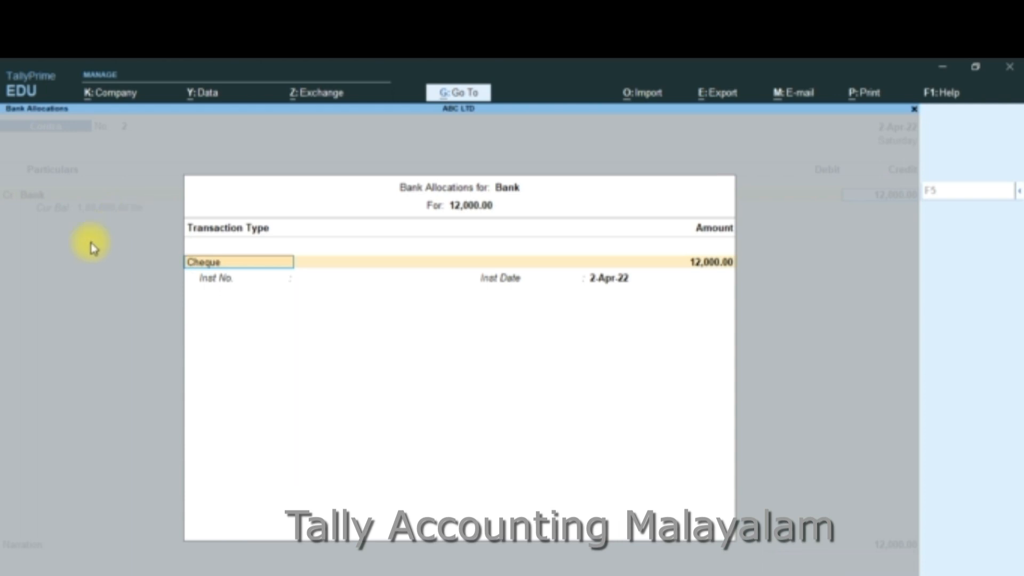
# - Set the bank allocation's transaction type to ATM, leaving the instrument number blank and the instrument date at 2-Apr-22
pyautogui.press('BackSpace')
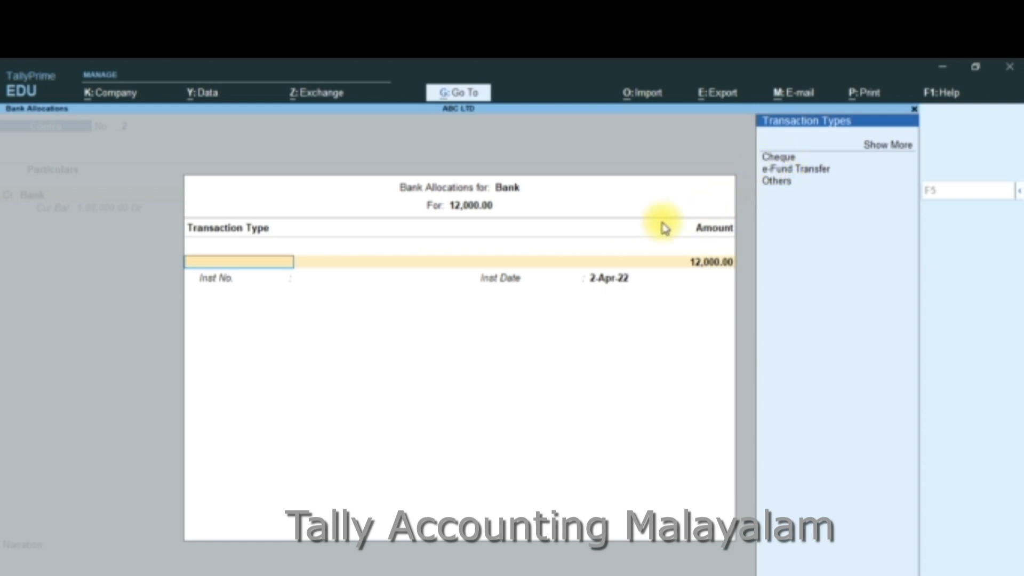
pyautogui.click(881, 158)
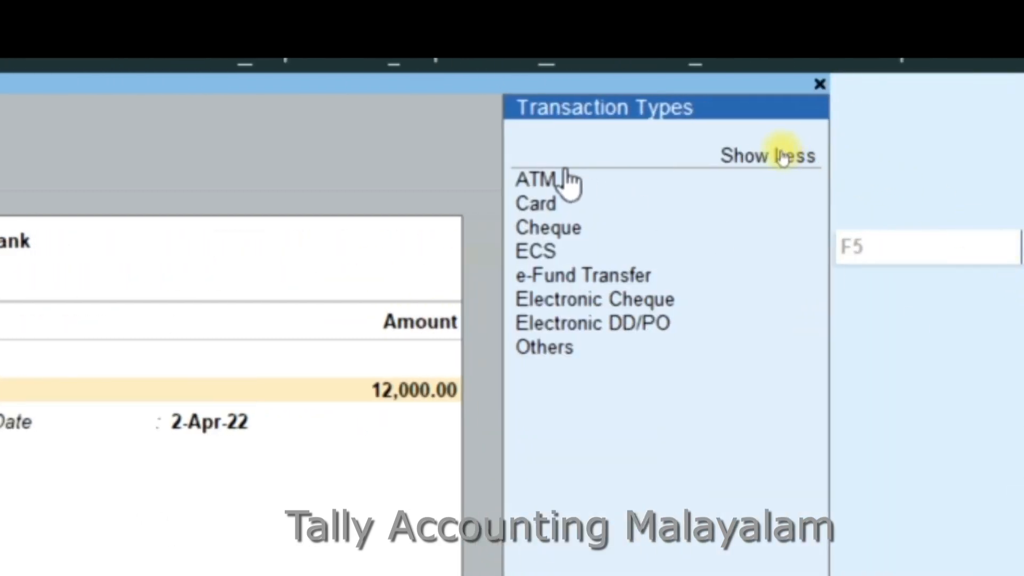
pyautogui.click(759, 176)
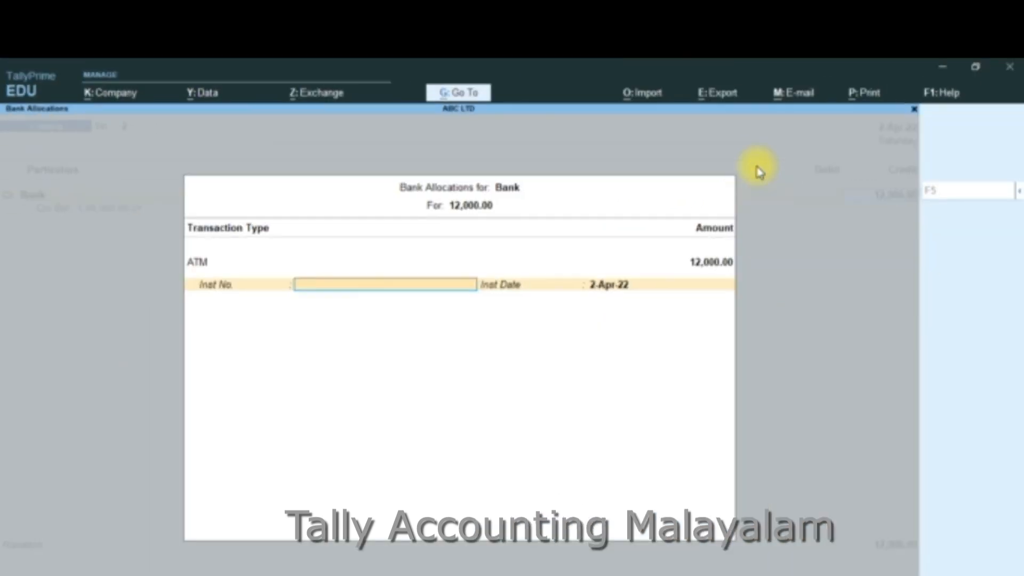
pyautogui.press('Return')
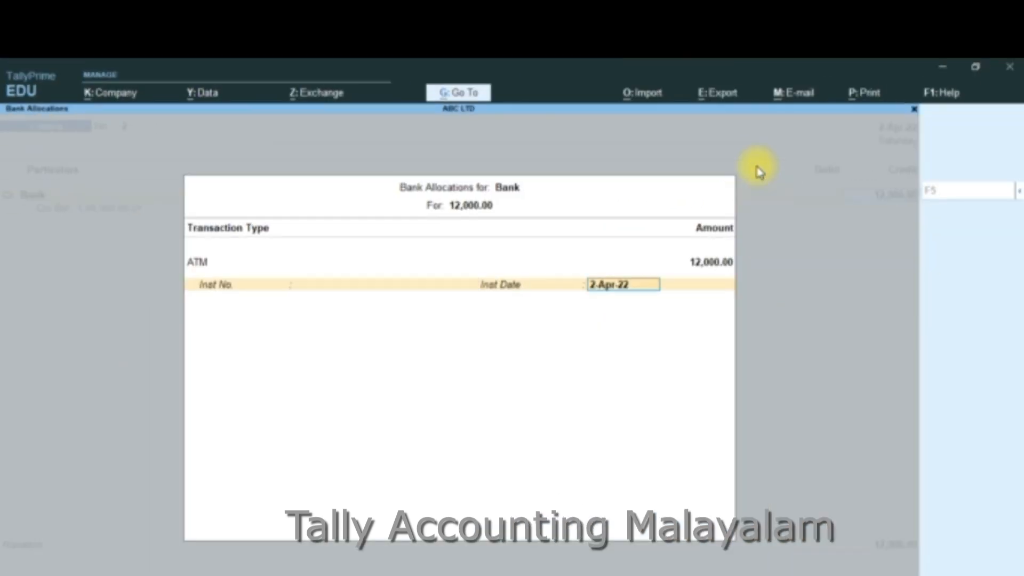
pyautogui.press('Return')
# - Debit the Bank ledger with 12,000, allocate it as ATM with Bank Name Not Applicable, and save the contra voucher
pyautogui.press('Return')
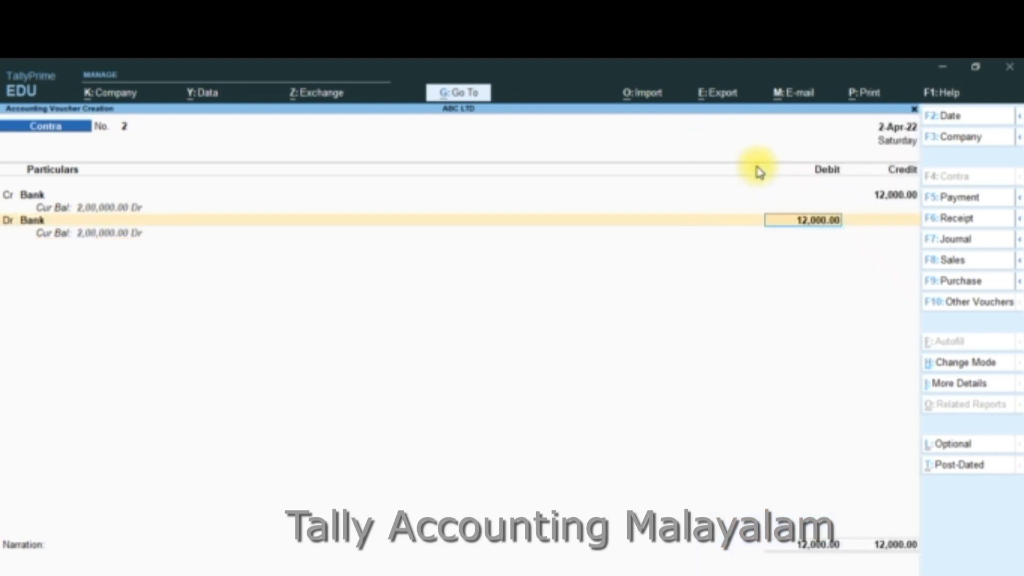
pyautogui.press('Return')
pyautogui.press('Return')
pyautogui.press('Return')
pyautogui.press('Return')
pyautogui.press('Return')
pyautogui.press('Return')
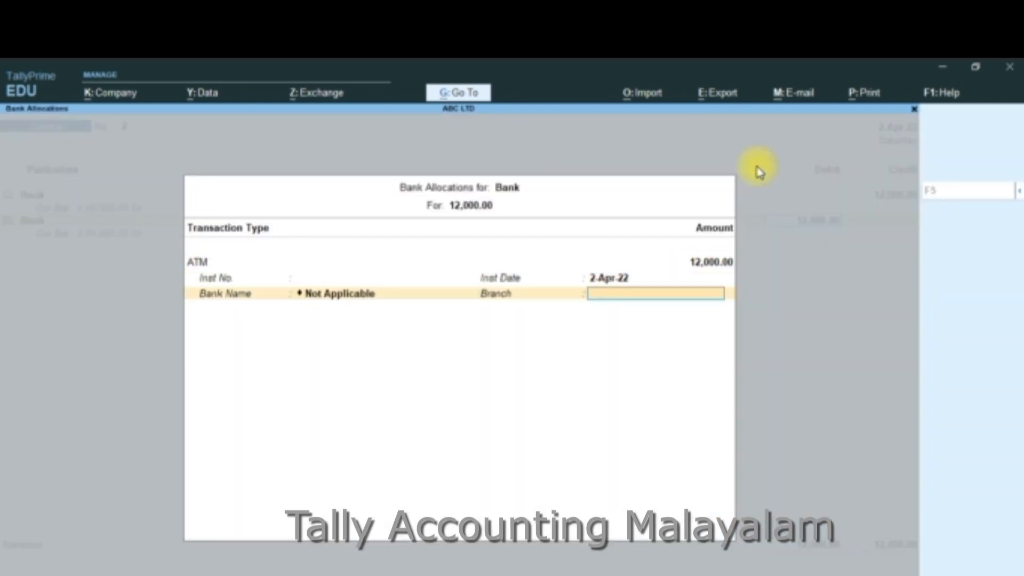
pyautogui.press('Return')
pyautogui.press('Return')
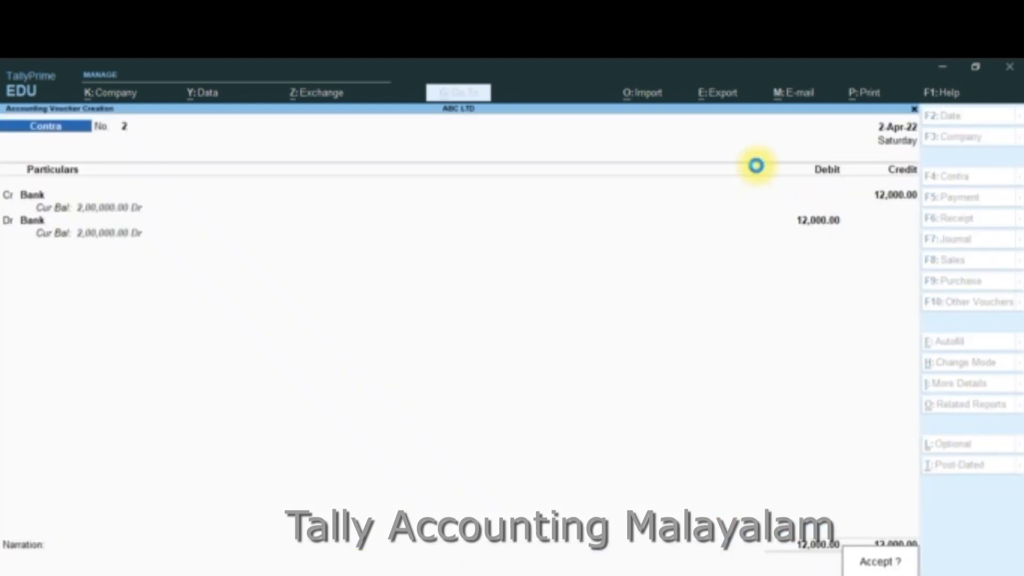
pyautogui.press('Return')
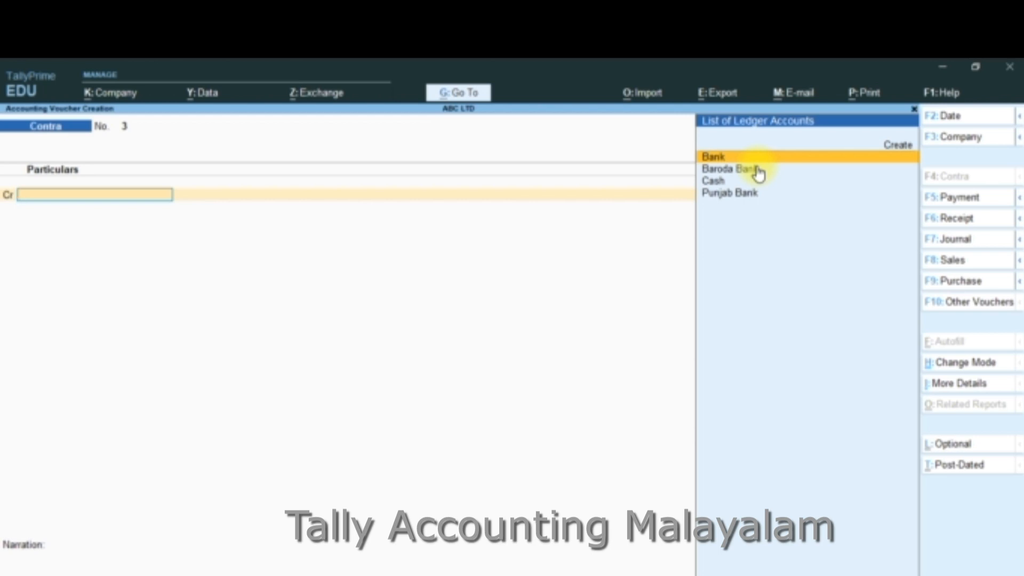
# - Credit the Baroda Bank ledger with 25,000 in the new contra voucher
pyautogui.click(756, 170)
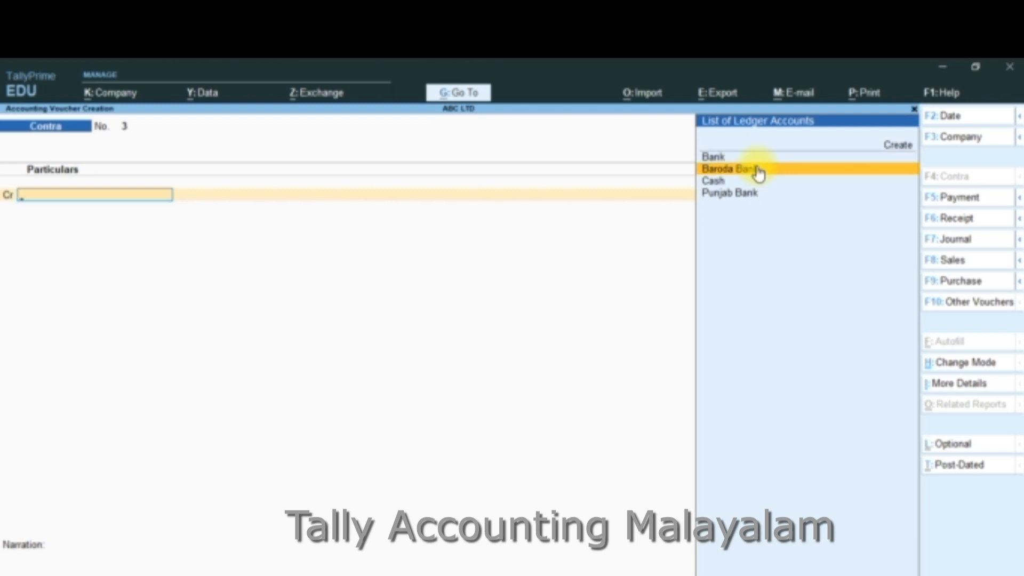
pyautogui.click(759, 170)
pyautogui.press('Escape')
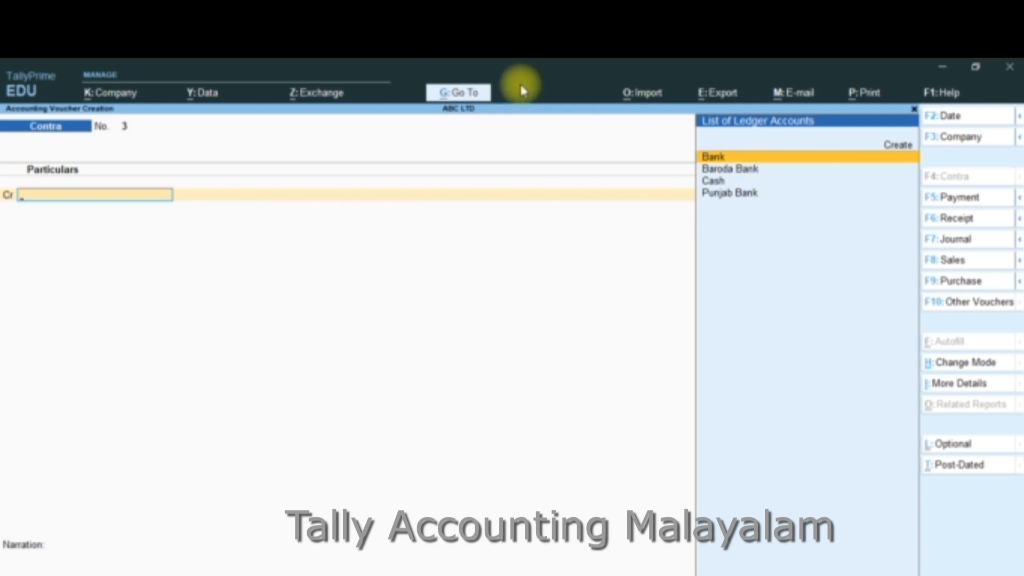
pyautogui.press('Down')
pyautogui.press('Return')
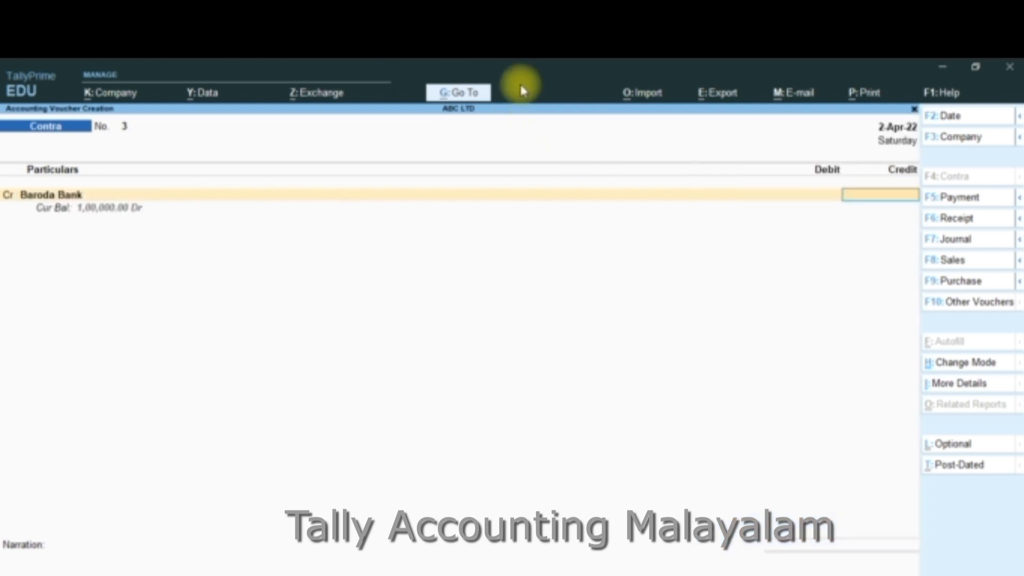
pyautogui.write('25000')
pyautogui.press('Return')
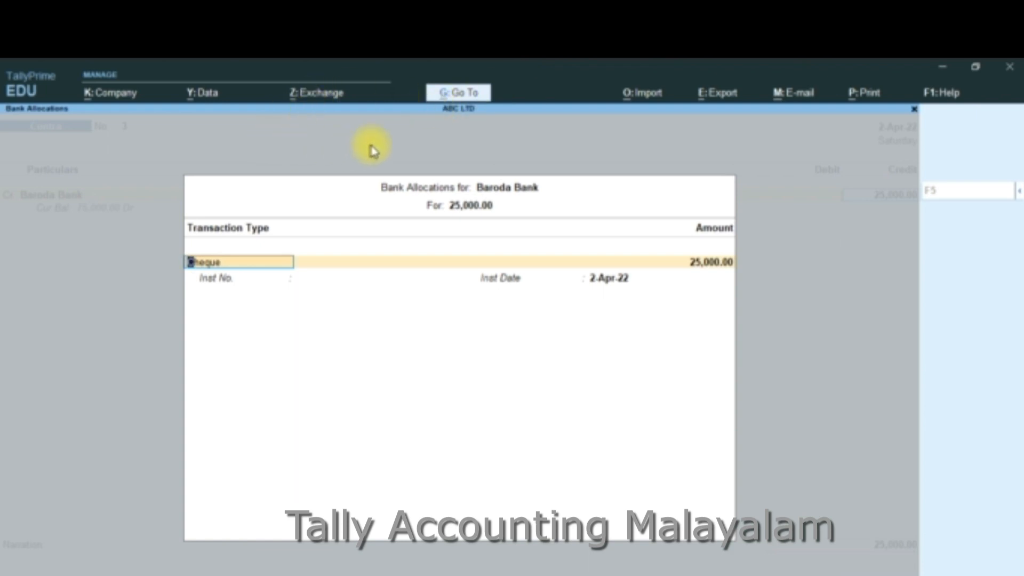
# - Set the transaction type of the Baroda Bank allocation to e-Fund Transfer from the full list of types
pyautogui.press('BackSpace')
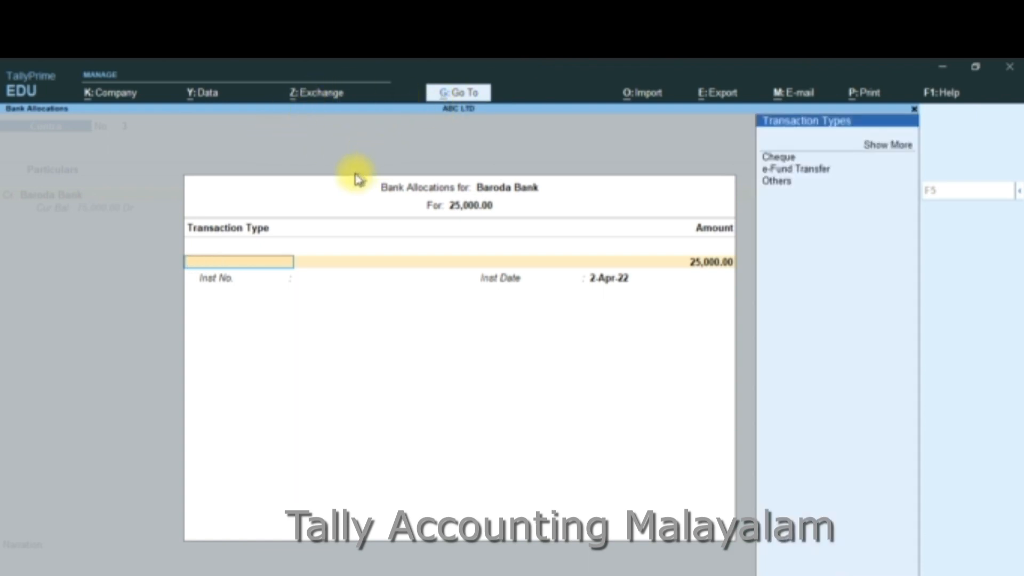
pyautogui.click(886, 148)
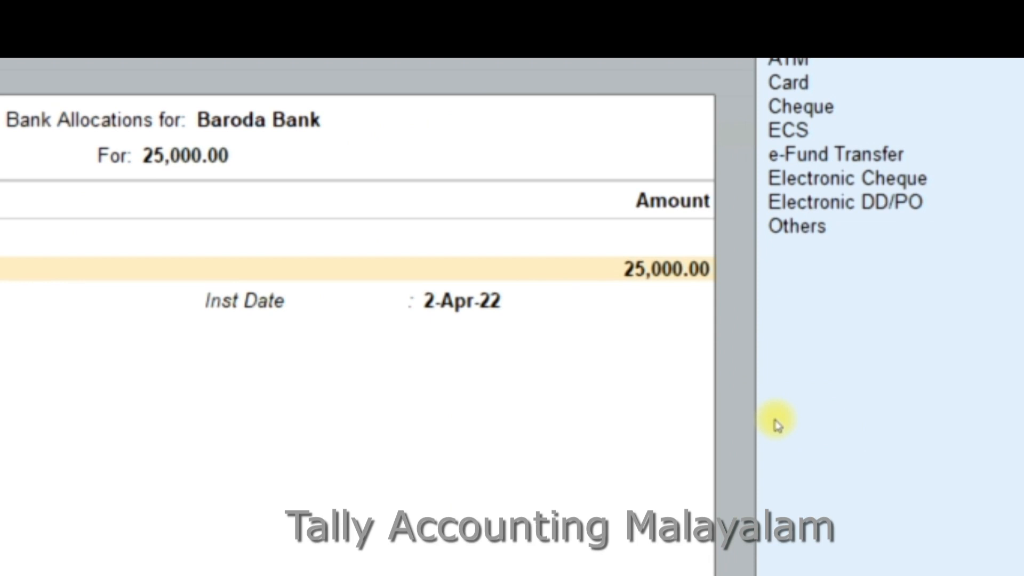
pyautogui.press('Down')
pyautogui.press('Down')
pyautogui.press('Down')
pyautogui.press('Down')
pyautogui.press('Down')
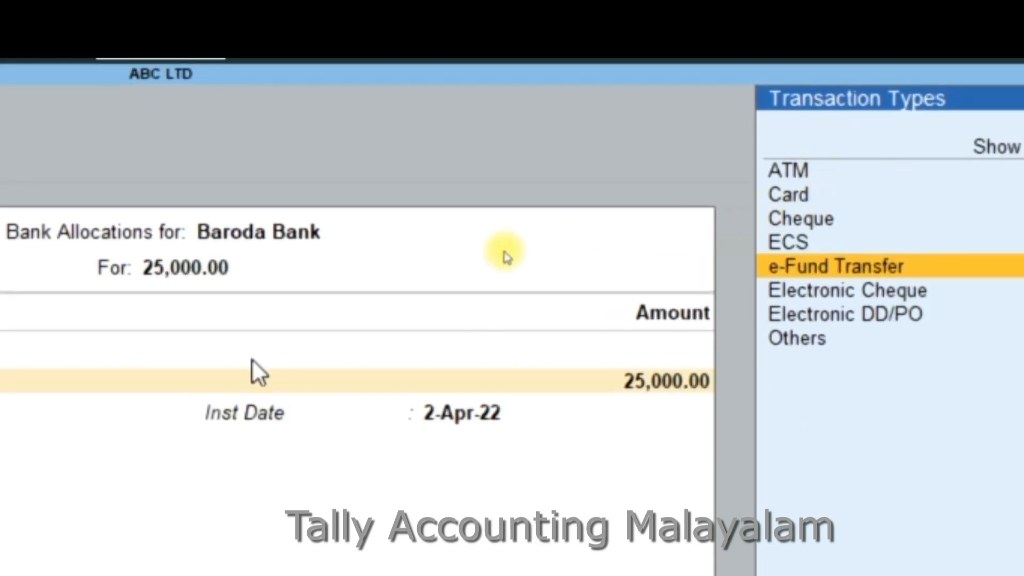
pyautogui.press('Return')
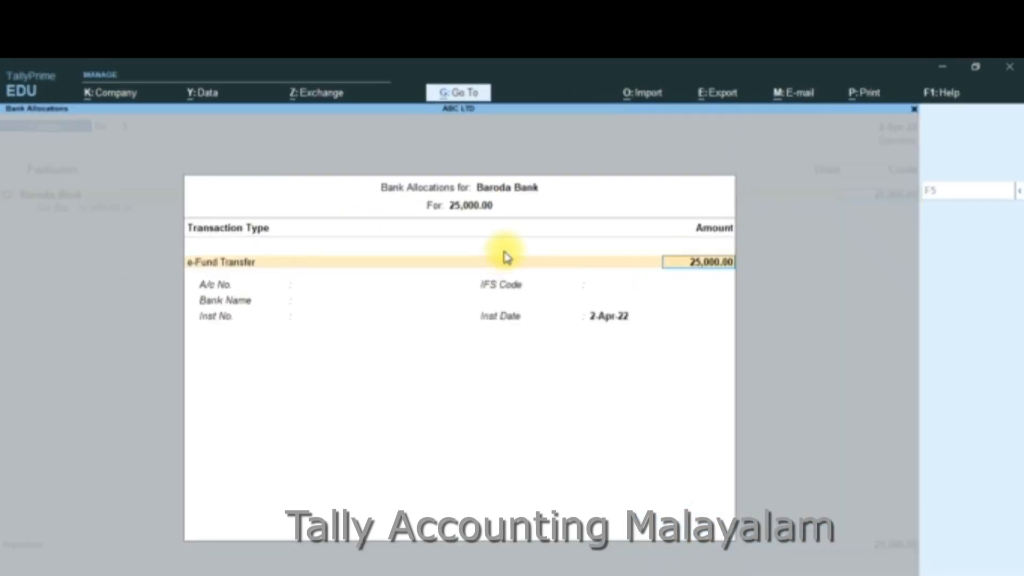
# - Complete the e-fund transfer allocation with Bank Name Not Applicable and transfer mode NEFT, leaving the account number and IFS code blank
pyautogui.press('Return')
pyautogui.press('Return')
pyautogui.press('Return')
pyautogui.press('Return')
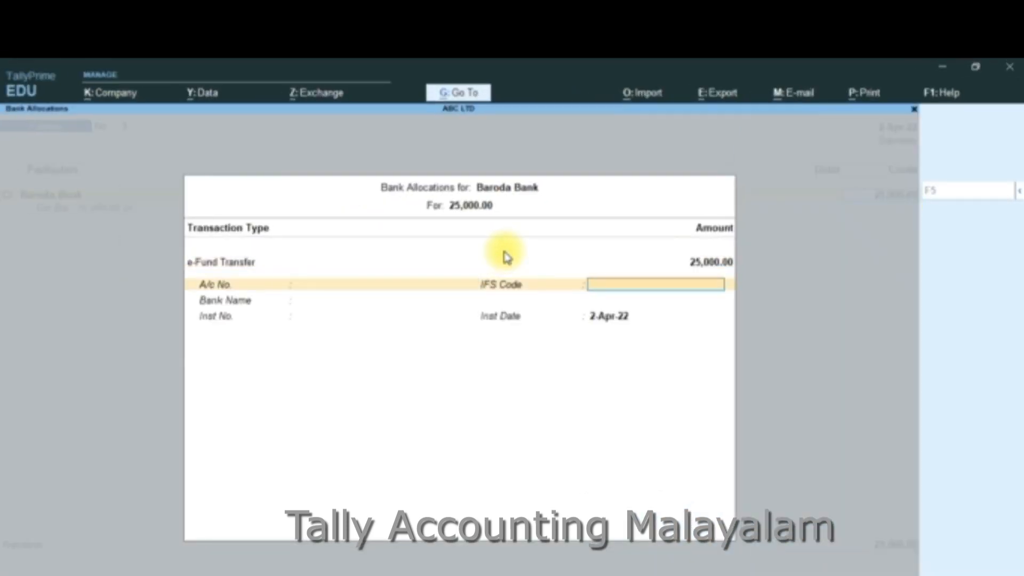
pyautogui.press('Return')
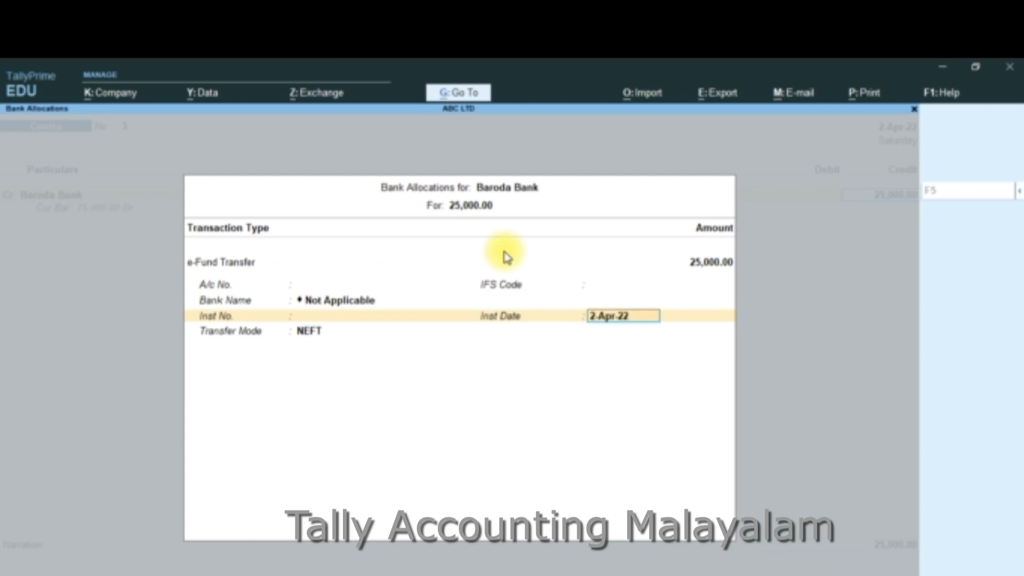
pyautogui.press('Return')
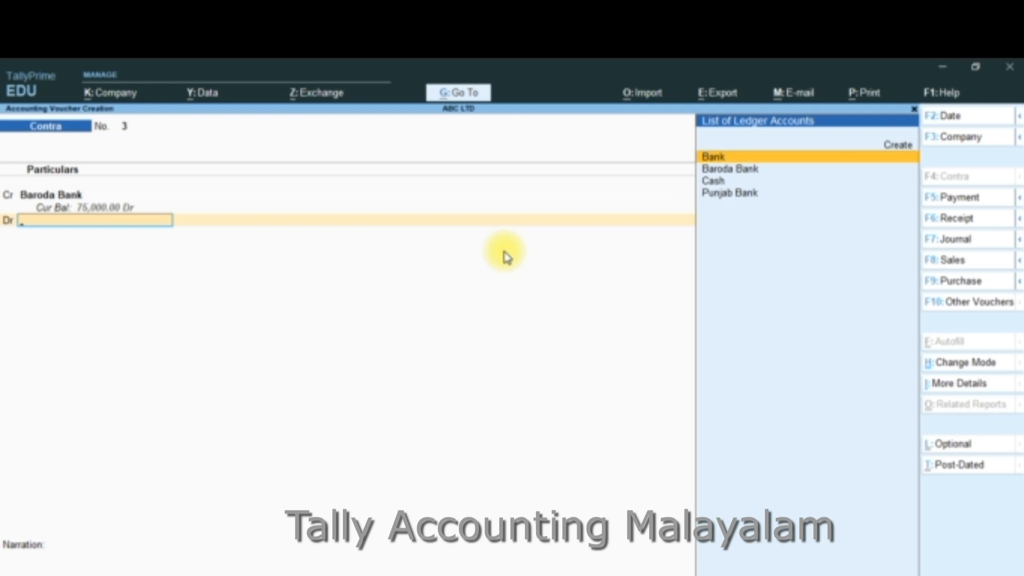
# - Debit the Punjab Bank ledger with 25,000 against the Baroda Bank credit in the contra voucher
pyautogui.press('Down')
pyautogui.press('Down')
pyautogui.press('Down')
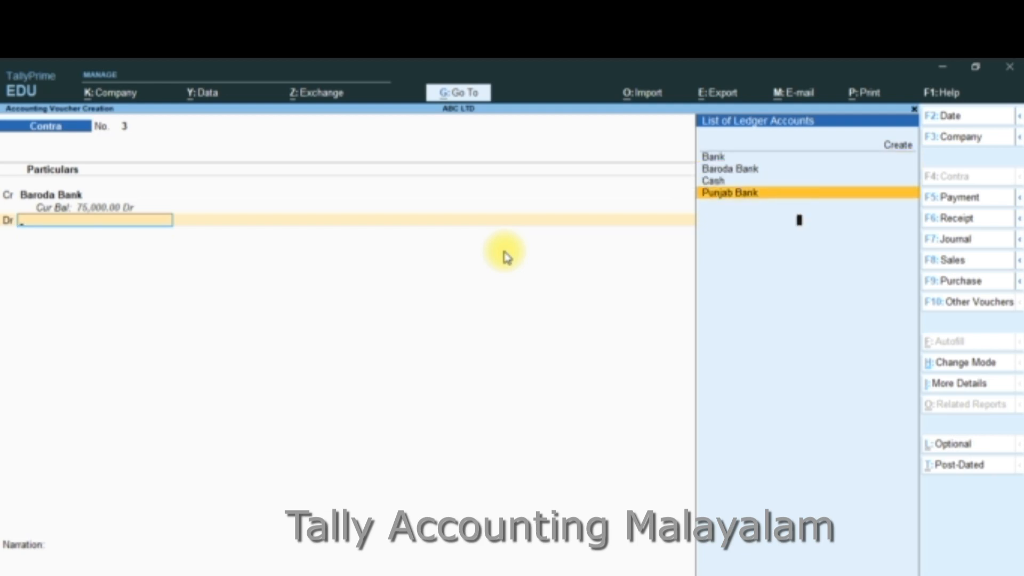
pyautogui.press('Return')
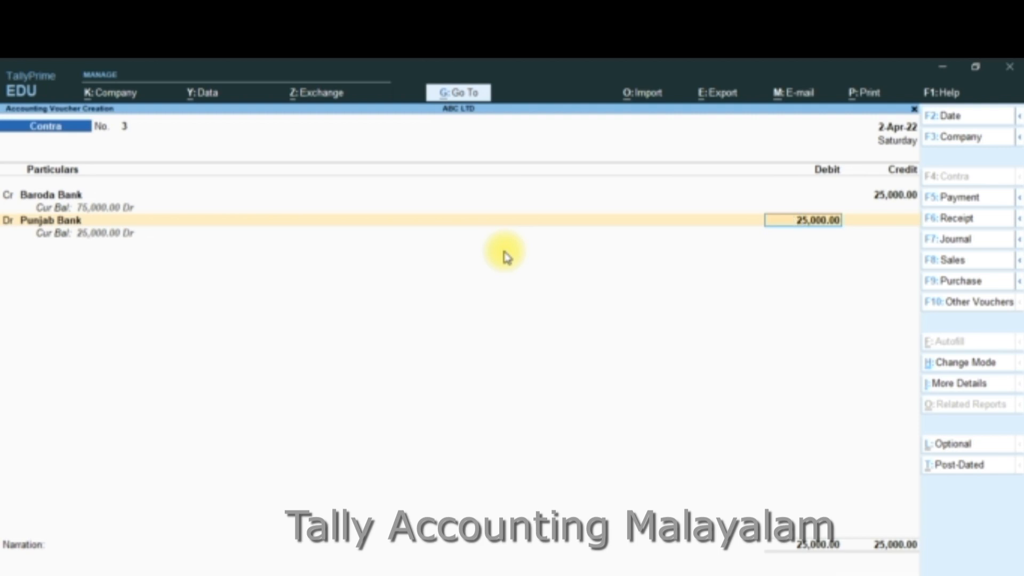
pyautogui.press('Return')
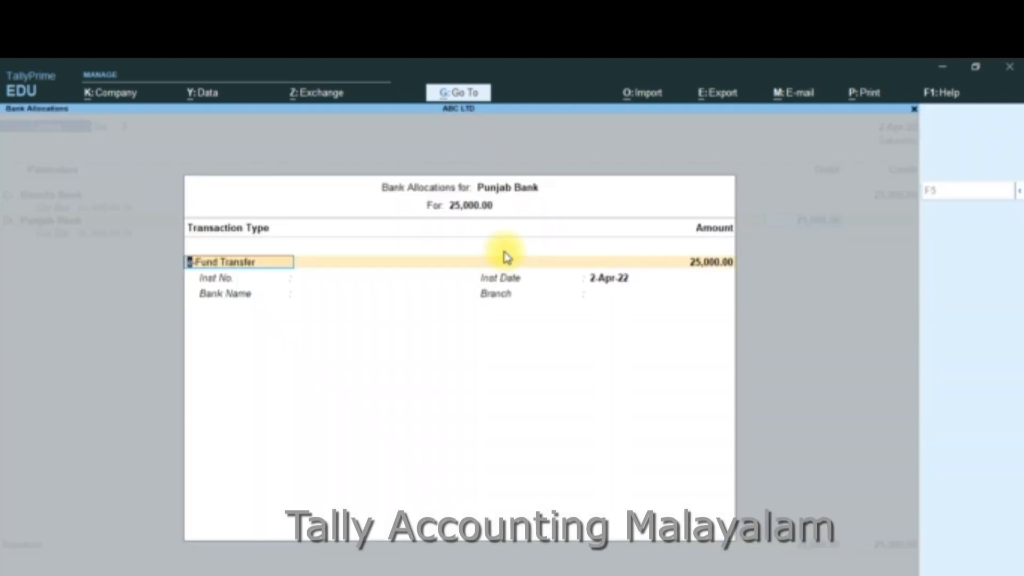
# - Allocate the Punjab Bank debit as e-Fund Transfer with Bank Name Not Applicable, save the contra voucher and leave voucher creation
pyautogui.press('Return')
pyautogui.press('Return')
pyautogui.press('Return')
pyautogui.press('Return')
pyautogui.press('Return')
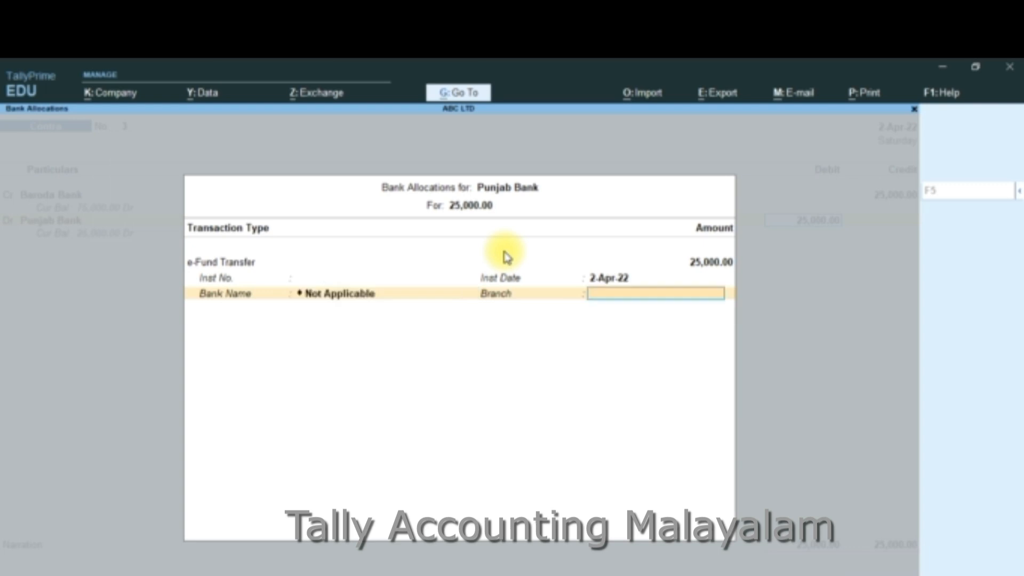
pyautogui.press('Return')
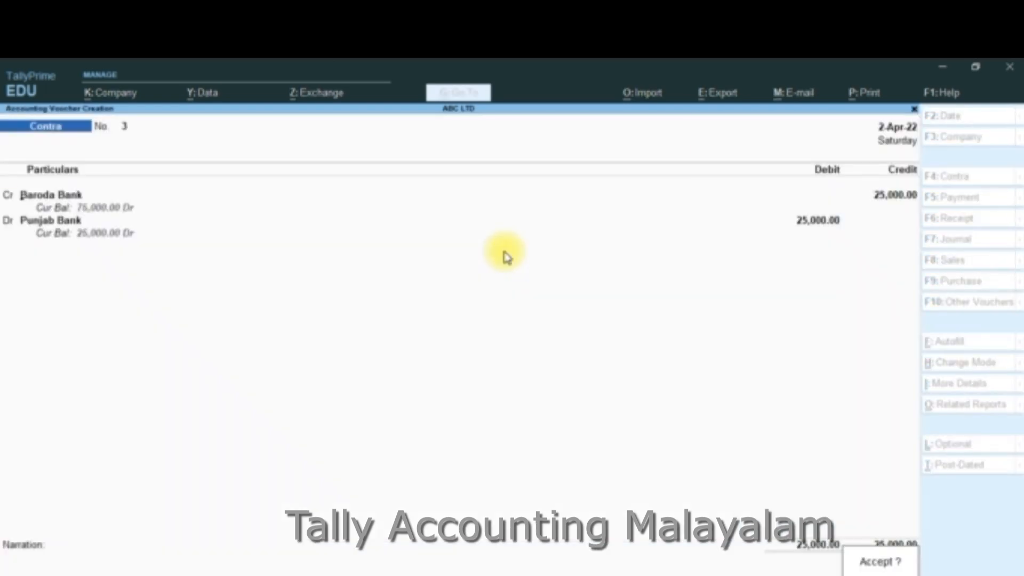
pyautogui.press('Return')
pyautogui.press('Escape')
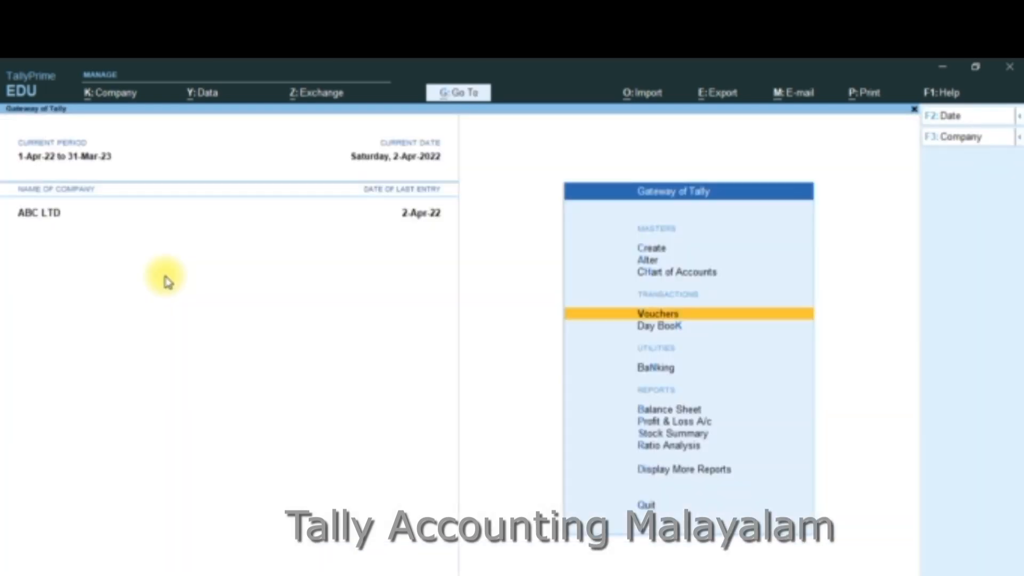
# - Open the Day Book and review the recorded voucher entries
pyautogui.press('d')
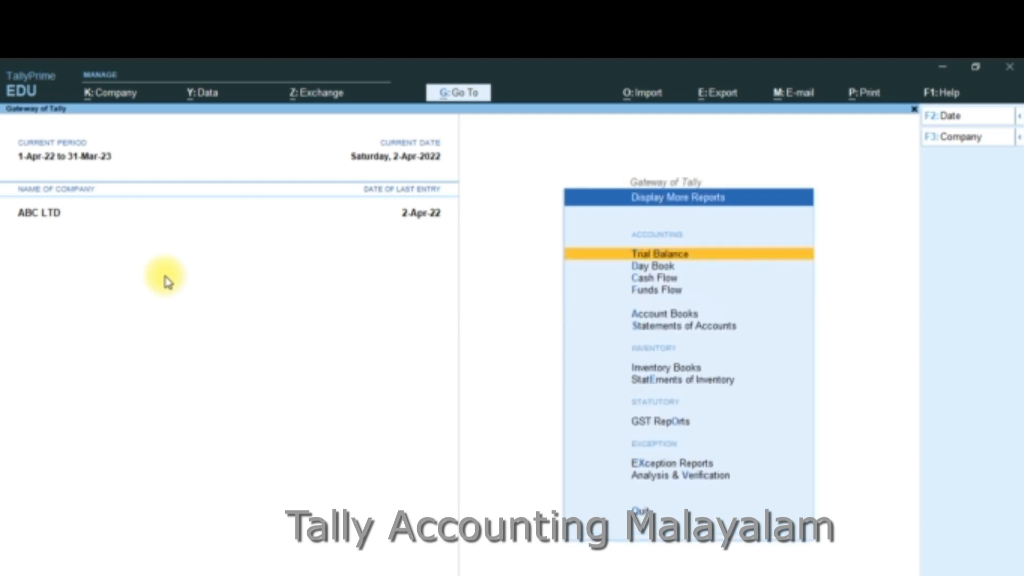
pyautogui.press('y')
pyautogui.press('F2')
pyautogui.press('BackSpace')
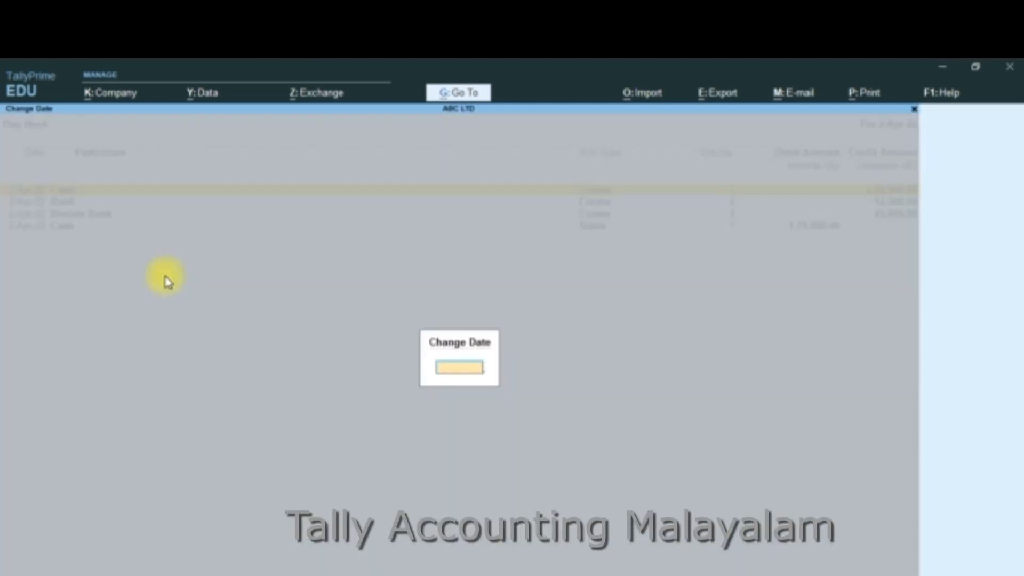
pyautogui.press('Return')
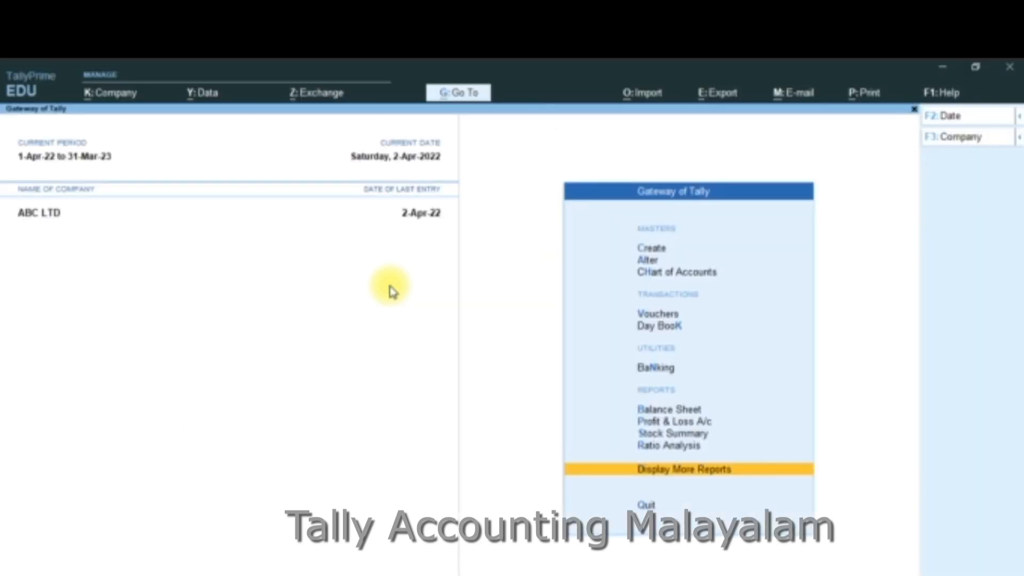
# - Open Bank Reconciliation from the banking utilities
pyautogui.press('Up')
pyautogui.press('Up')
pyautogui.press('Up')
pyautogui.press('Up')
pyautogui.press('Up')
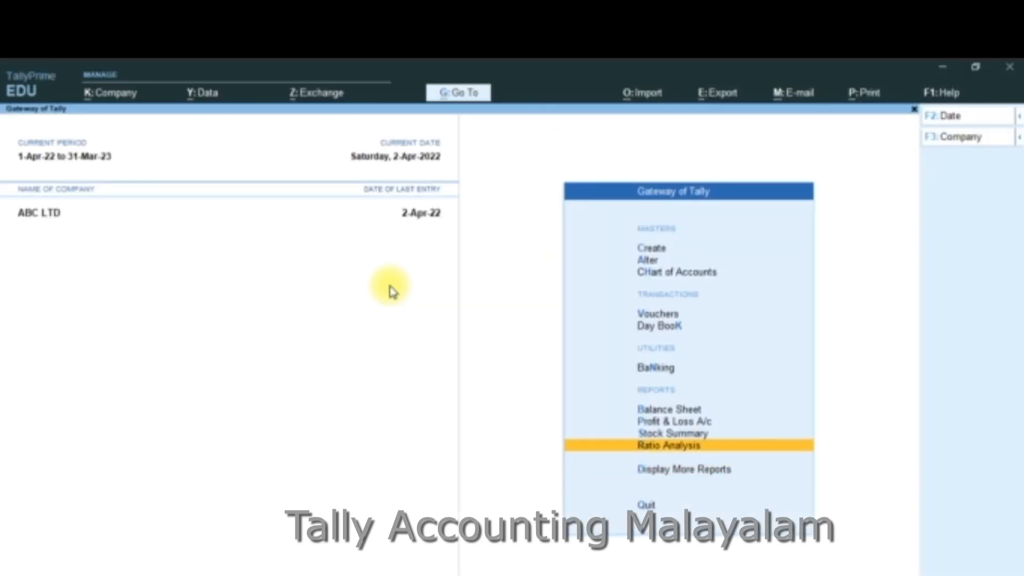
pyautogui.press('Return')
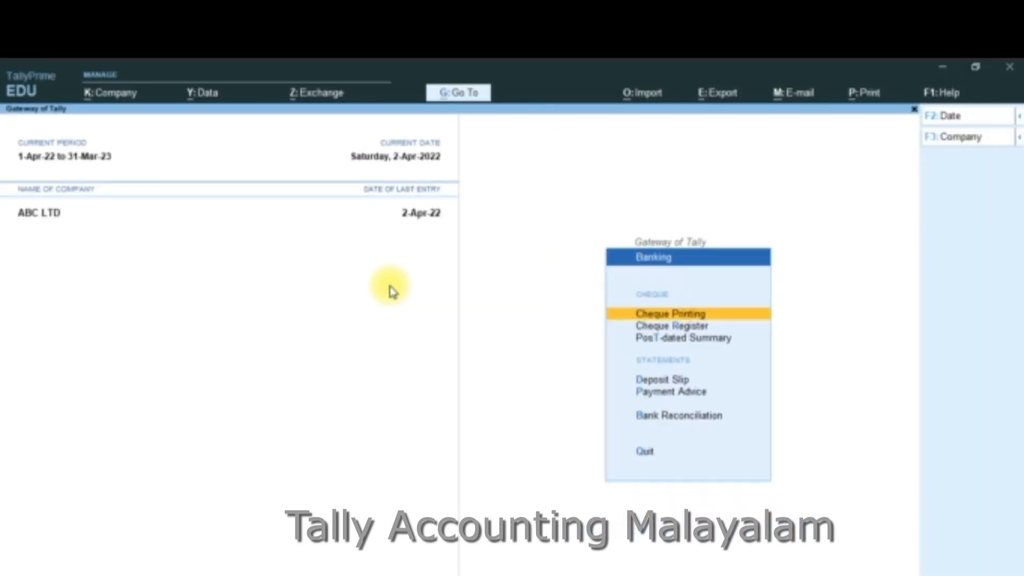
pyautogui.press('Down')
pyautogui.press('Down')
pyautogui.press('Down')
pyautogui.press('Down')
pyautogui.press('Down')
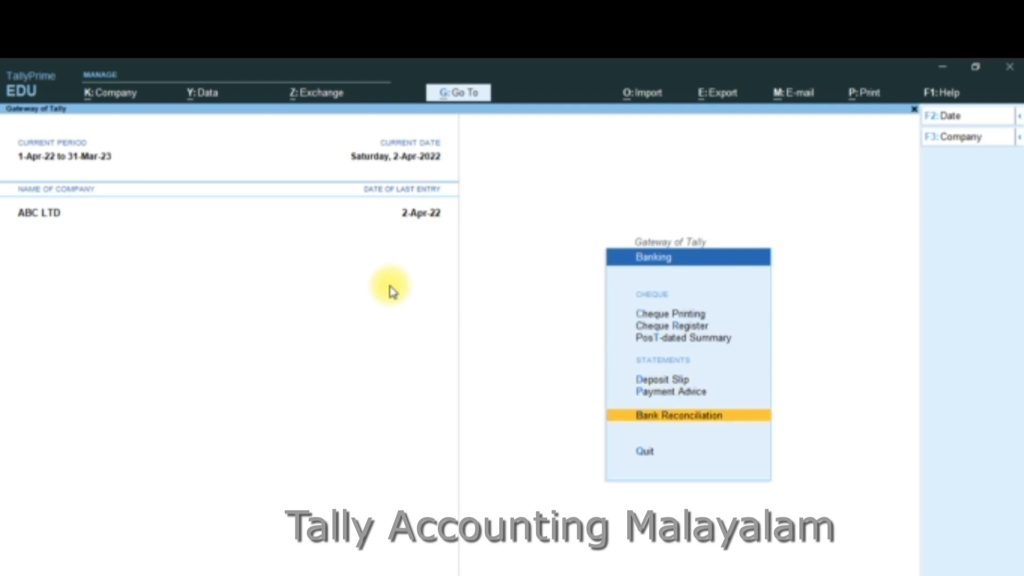
pyautogui.press('Return')
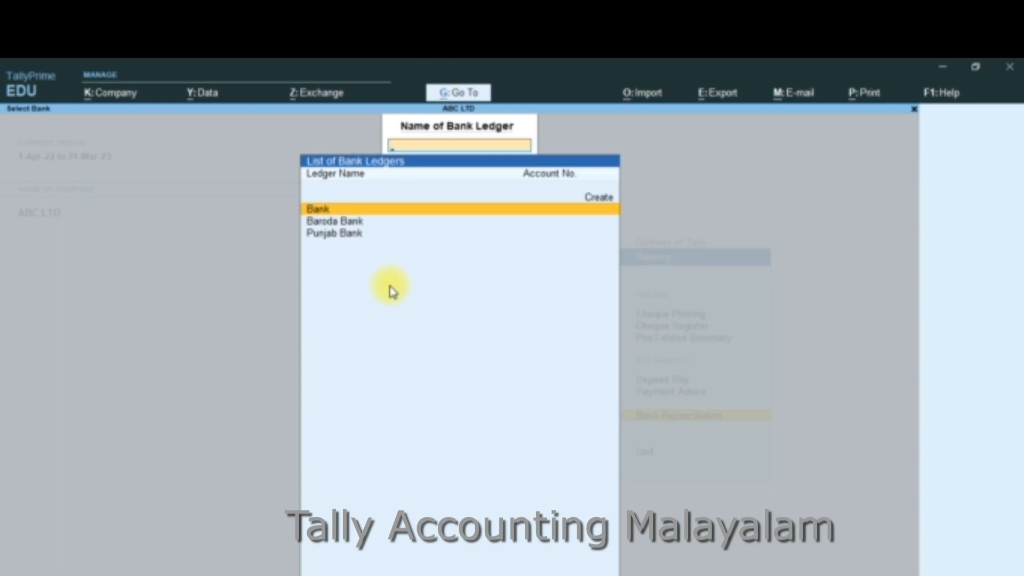
# - Examine the transaction type of the fund transfer in the Punjab Bank reconciliation
pyautogui.press('Down')
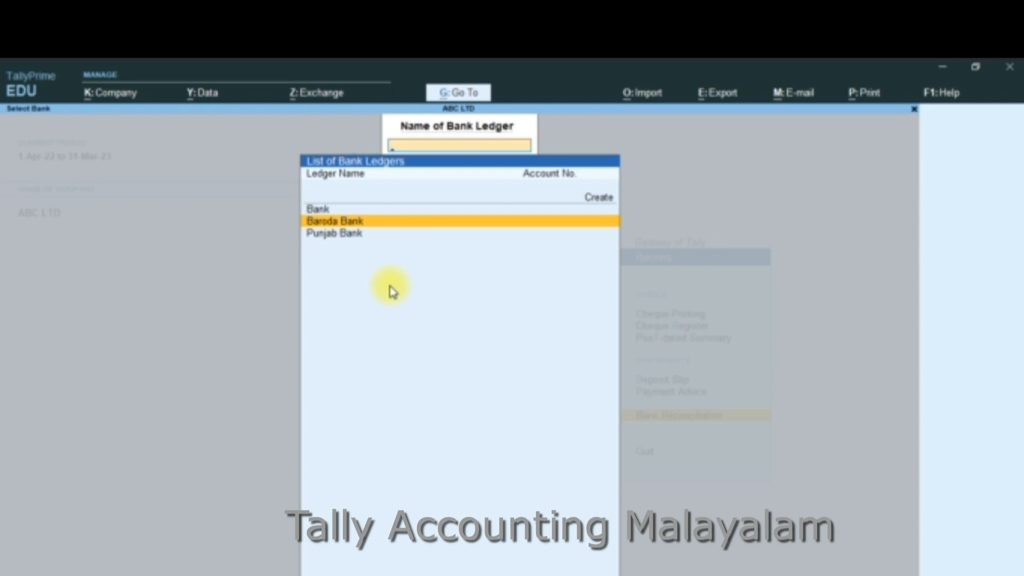
pyautogui.press('Down')
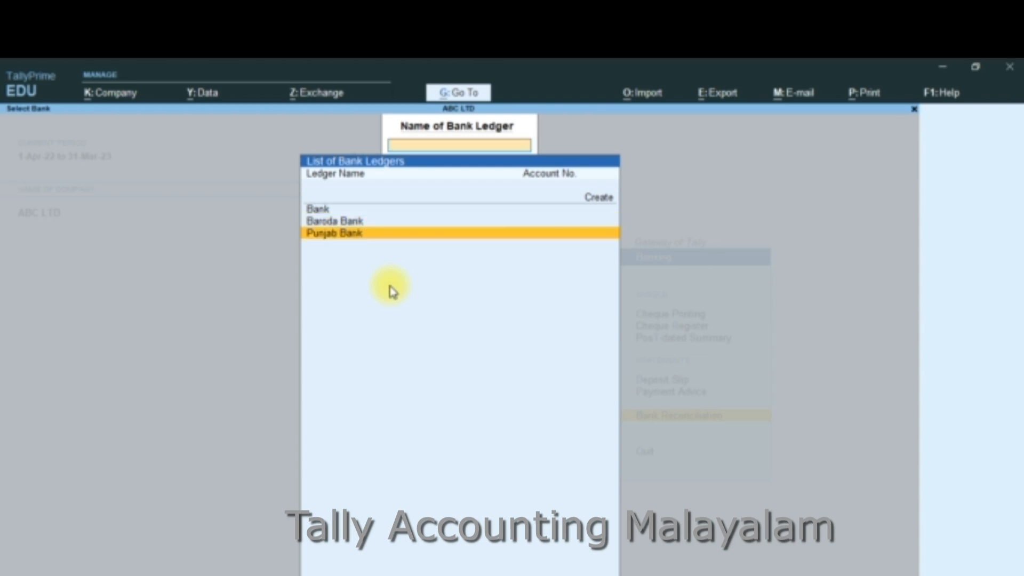
pyautogui.press('Return')
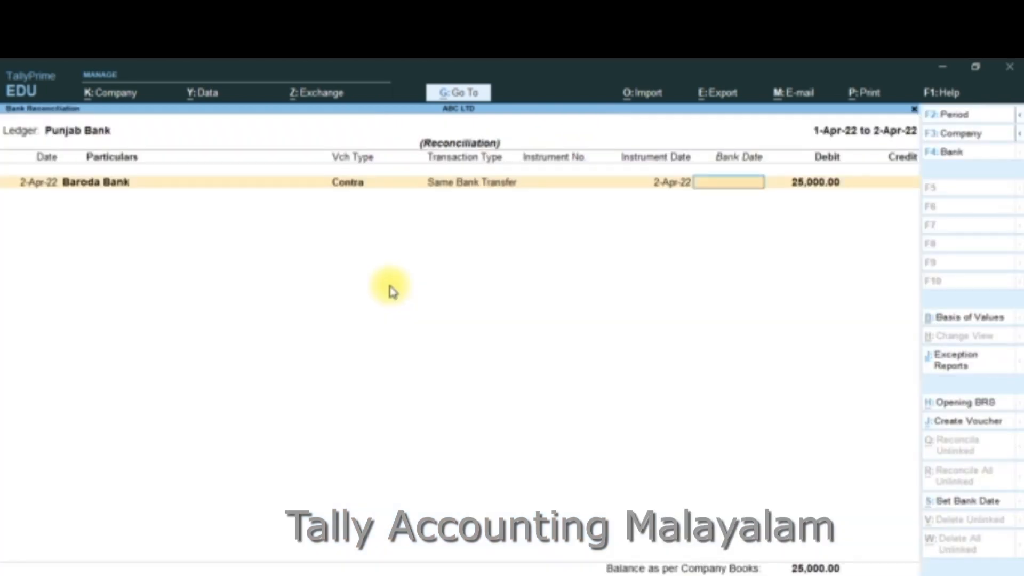
pyautogui.press('Escape')
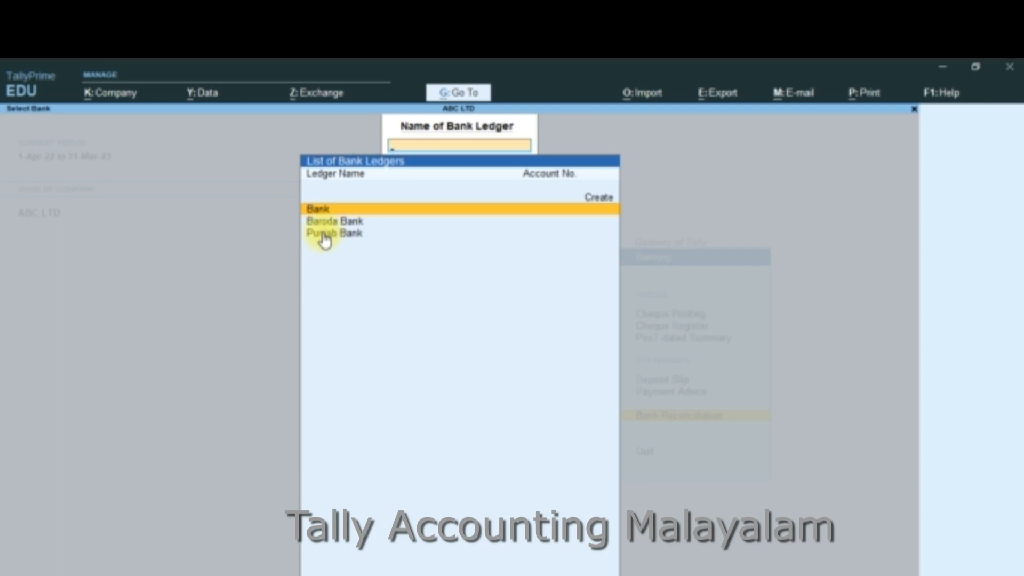
# - Examine the reconciliation entries of the Bank and Baroda Bank ledgers, and return to the Gateway of Tally
pyautogui.press('Return')
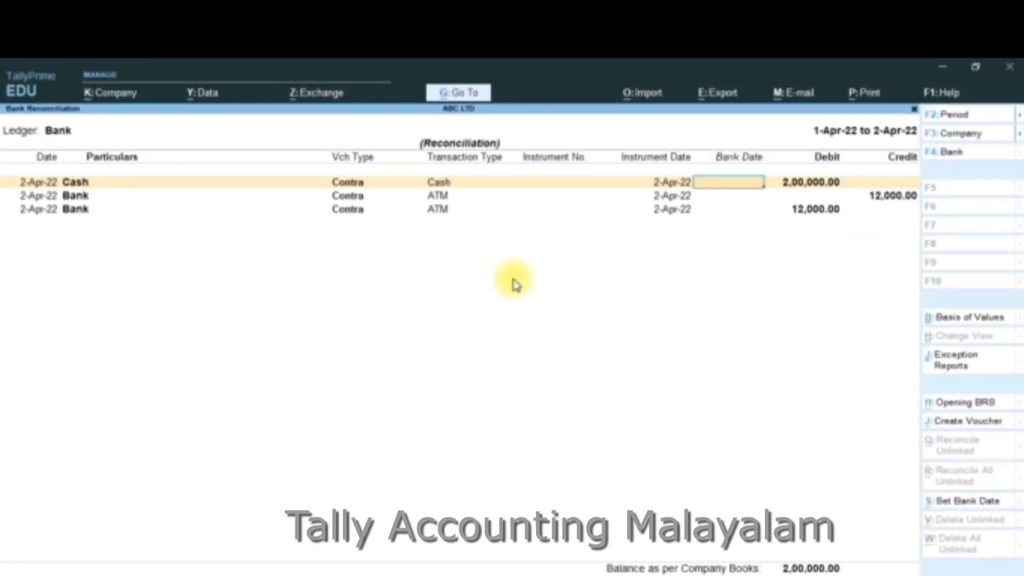
pyautogui.press('Escape')
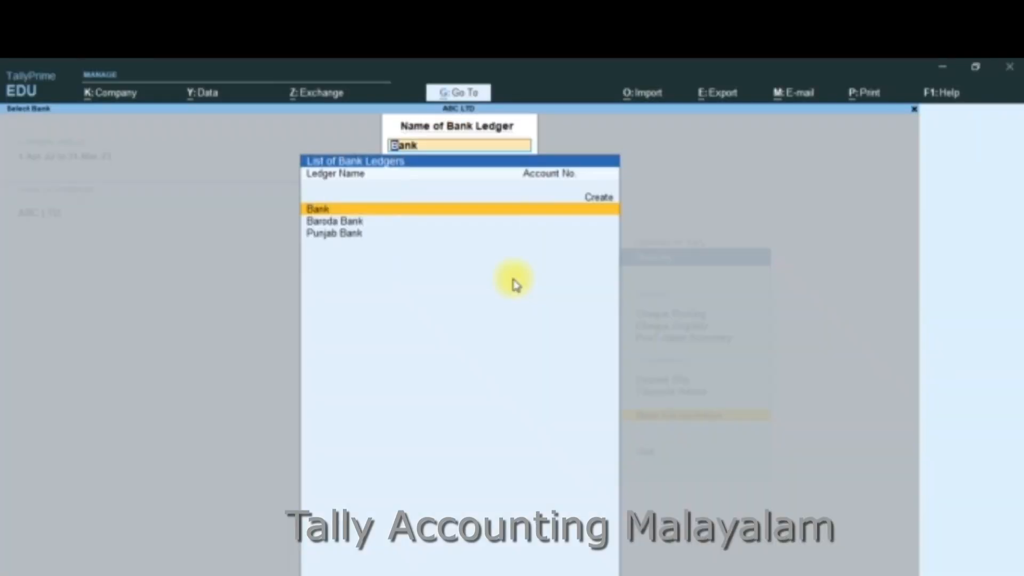
pyautogui.press('Down')
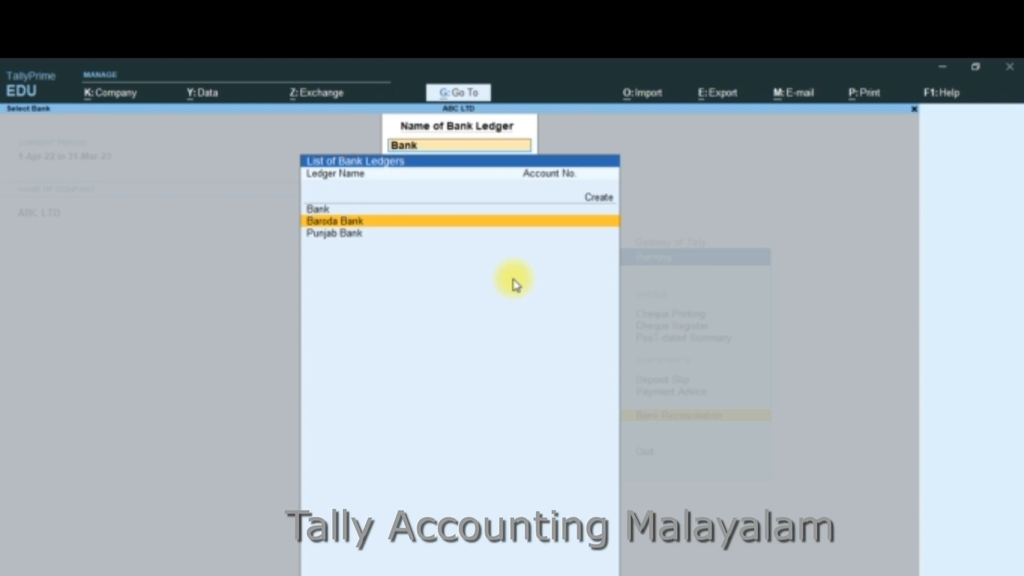
pyautogui.press('Return')
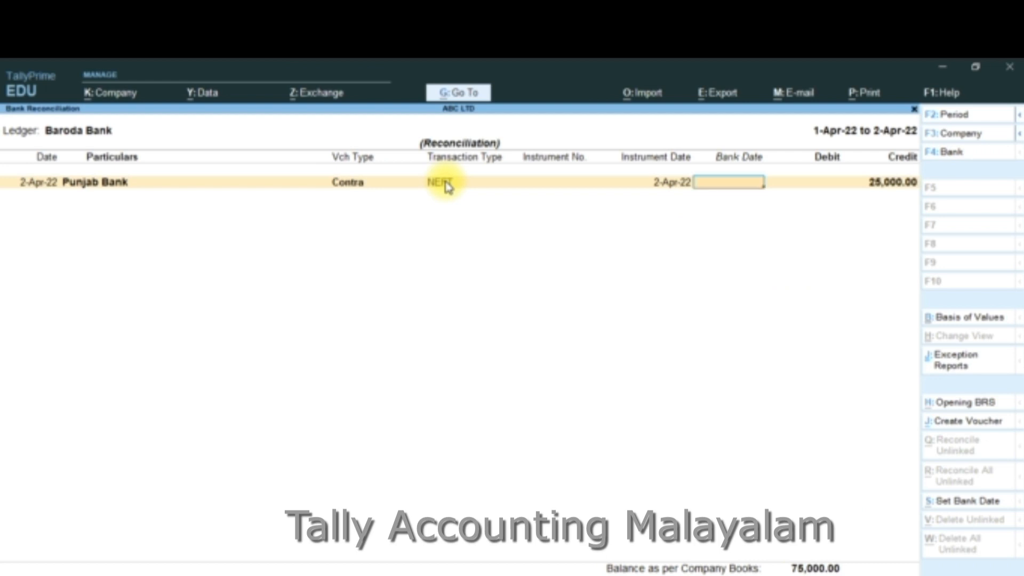
pyautogui.press('F4')
pyautogui.press('BackSpace')
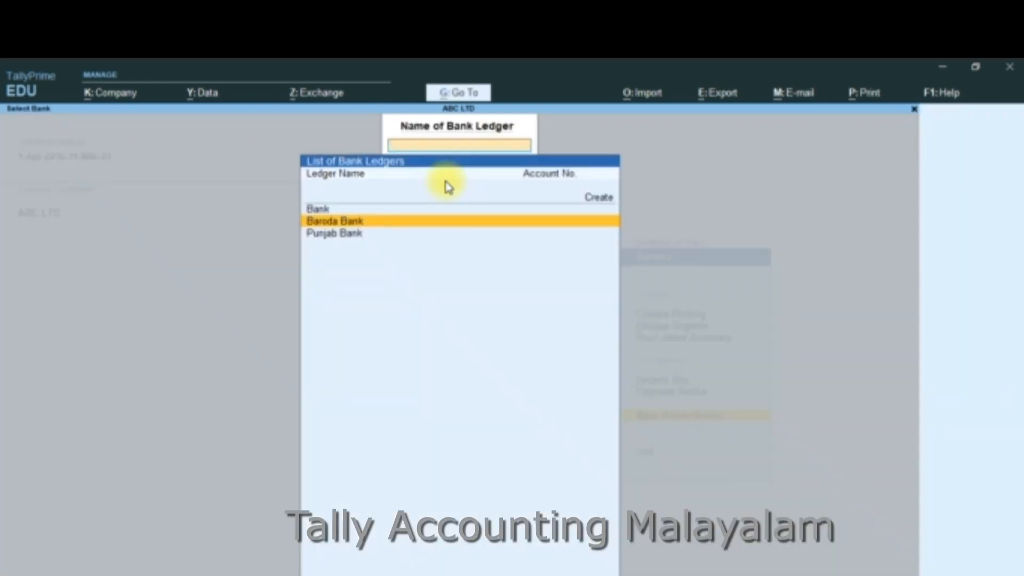
pyautogui.press('Escape')
pyautogui.press('Escape')
pyautogui.press('Escape')
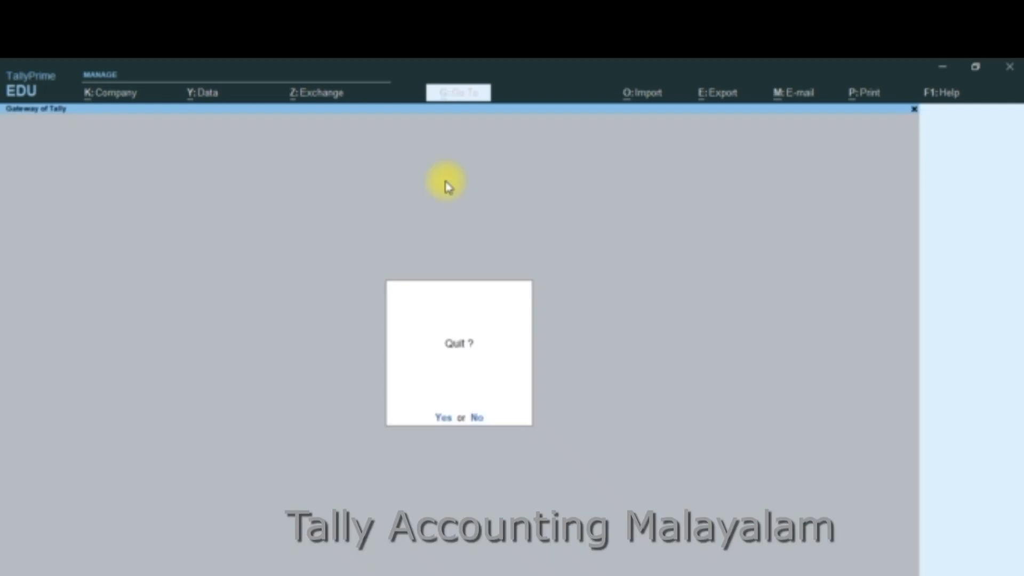
pyautogui.press('Escape')
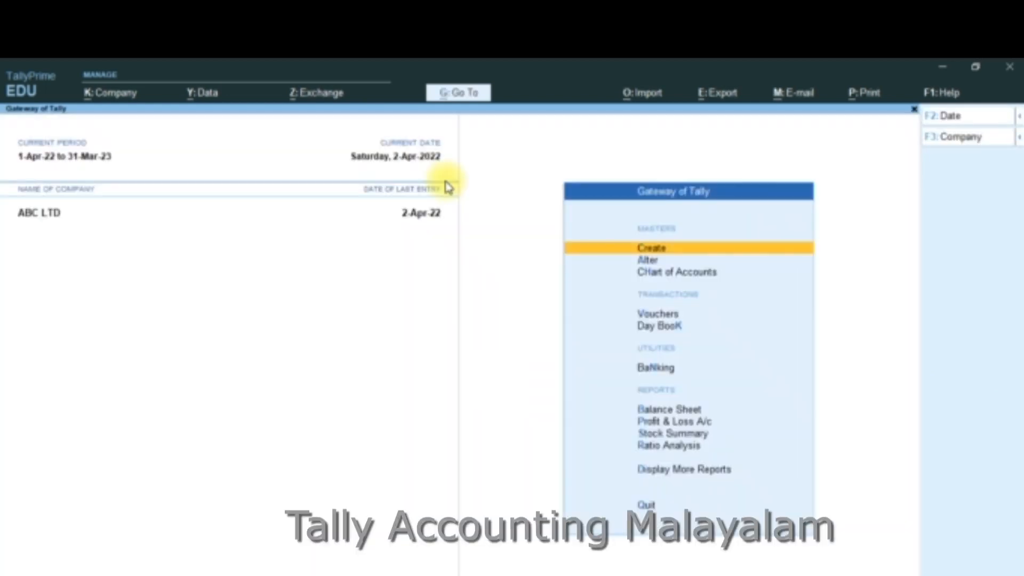
# - Start a payment voucher that debits Light Bill and credits the Bank ledger with 15,000, and bring up its e-Fund Transfer allocation
pyautogui.press('v')
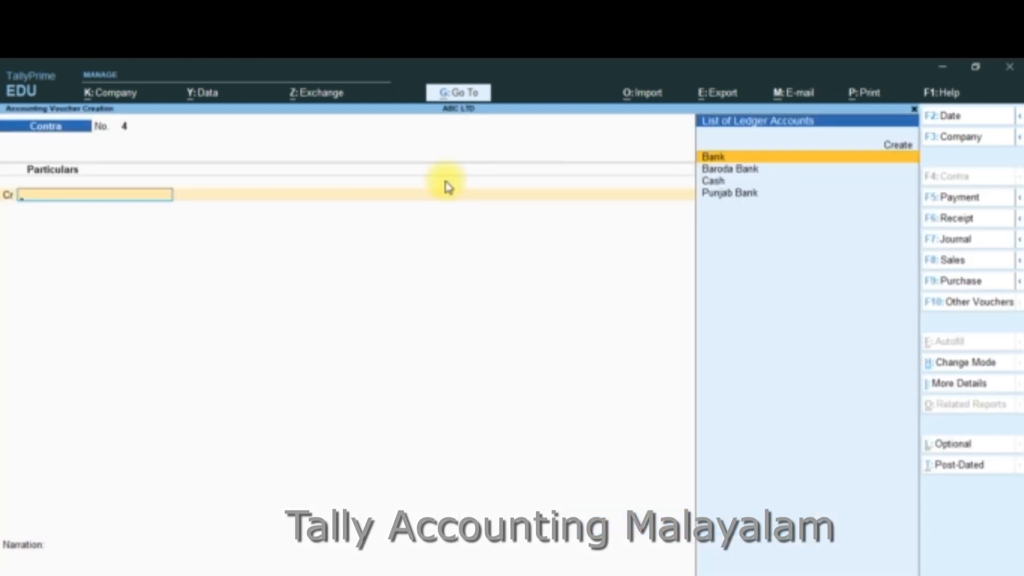
pyautogui.click(939, 199)
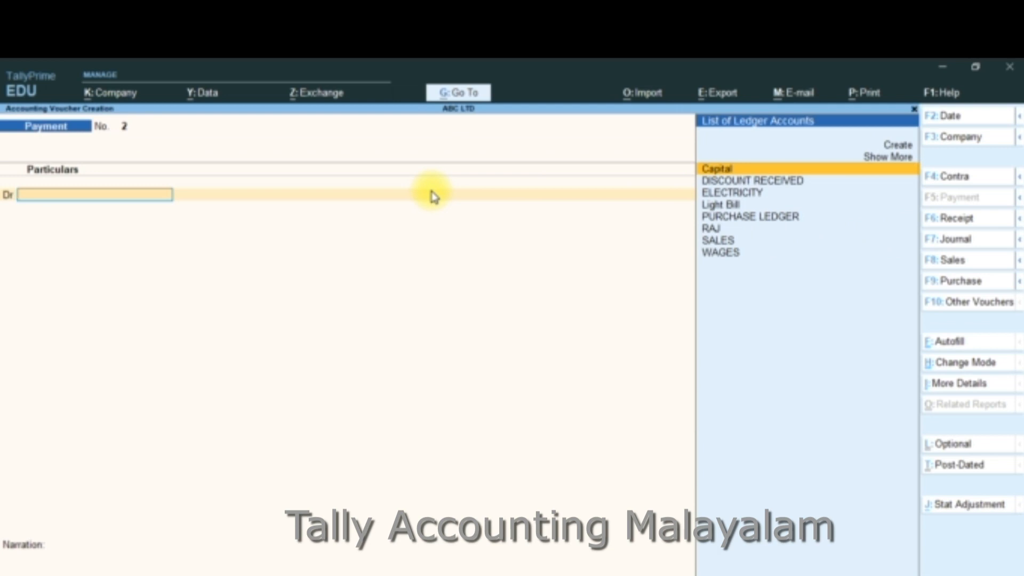
pyautogui.press('Down')
pyautogui.press('Down')
pyautogui.press('Down')
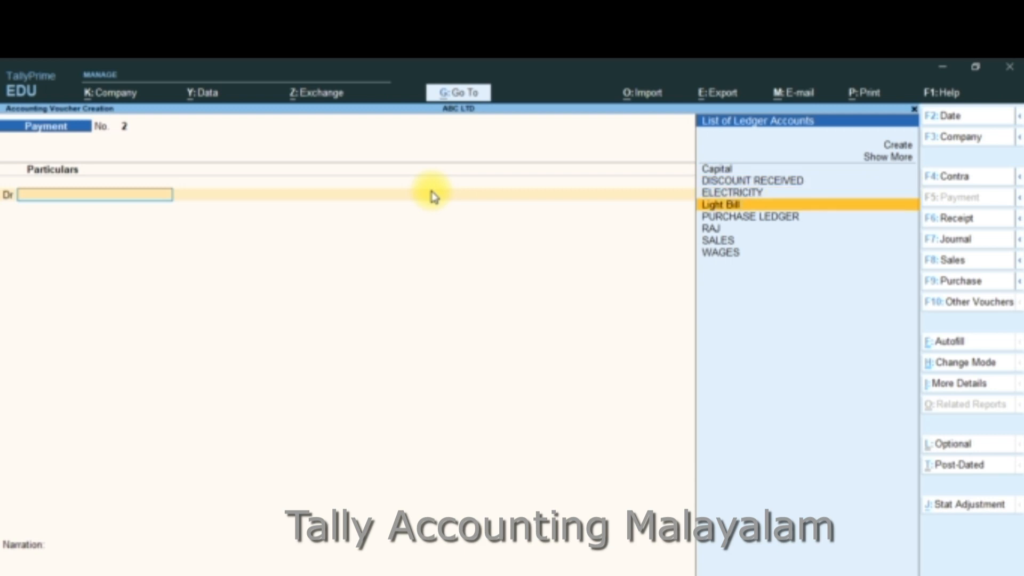
pyautogui.press('Return')
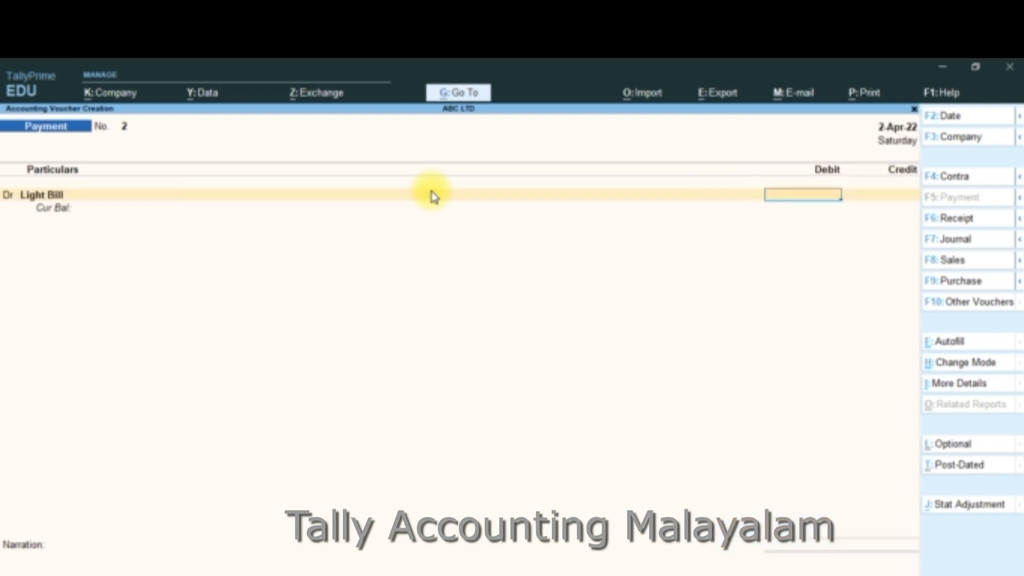
pyautogui.write('15000')
pyautogui.press('Return')
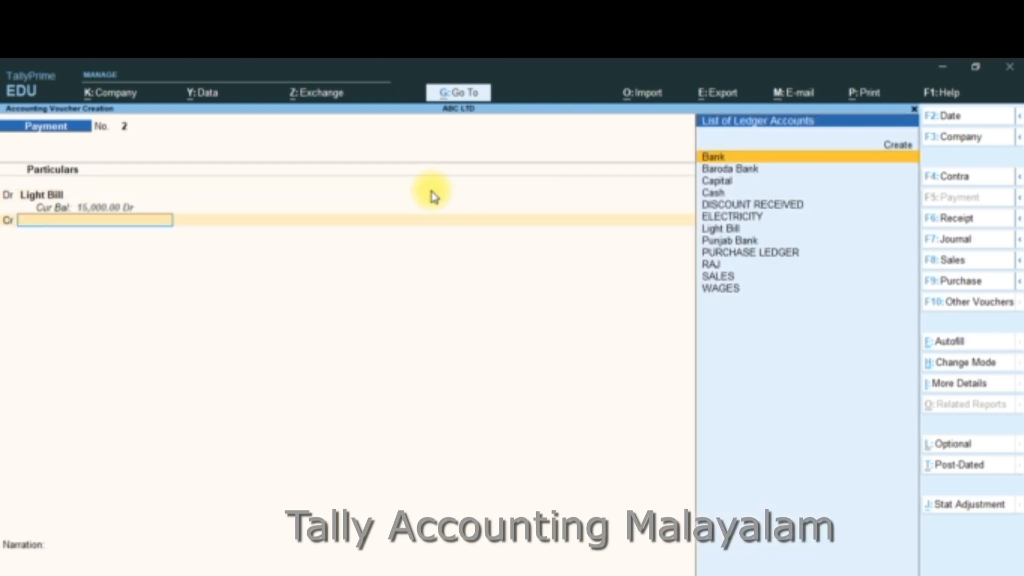
pyautogui.press('Return')
pyautogui.press('Return')
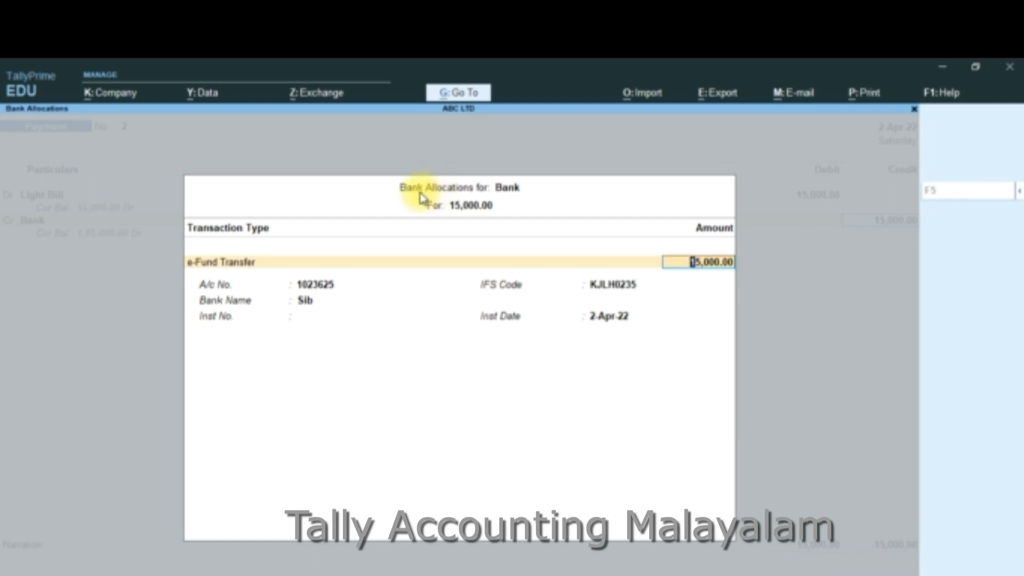
# - Go back from the bank allocation to the Light Bill entry in the payment voucher and open that ledger for alteration
pyautogui.press('BackSpace')
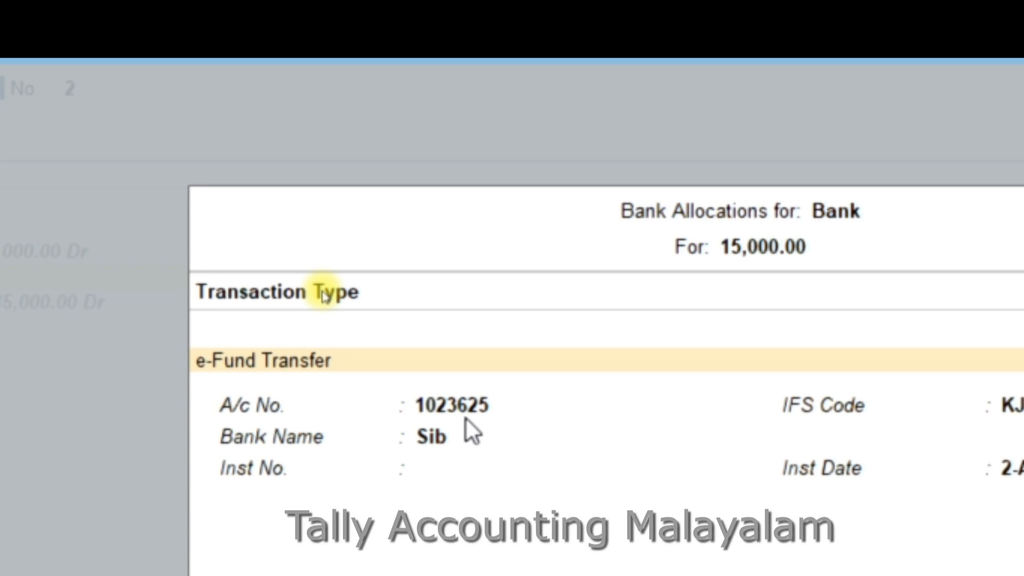
pyautogui.press('BackSpace')
pyautogui.press('BackSpace')
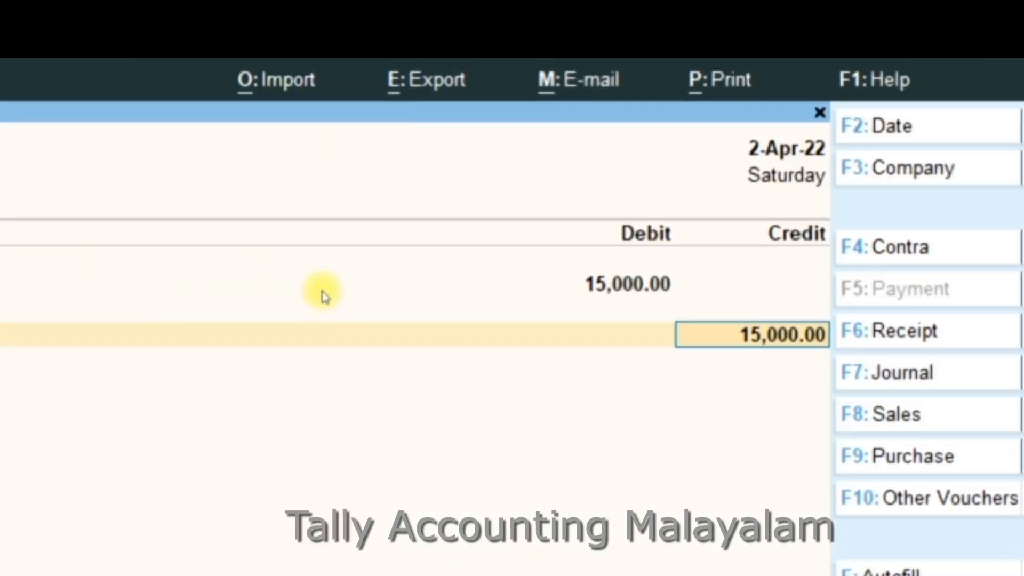
pyautogui.press('BackSpace')
pyautogui.press('BackSpace')
pyautogui.press('BackSpace')
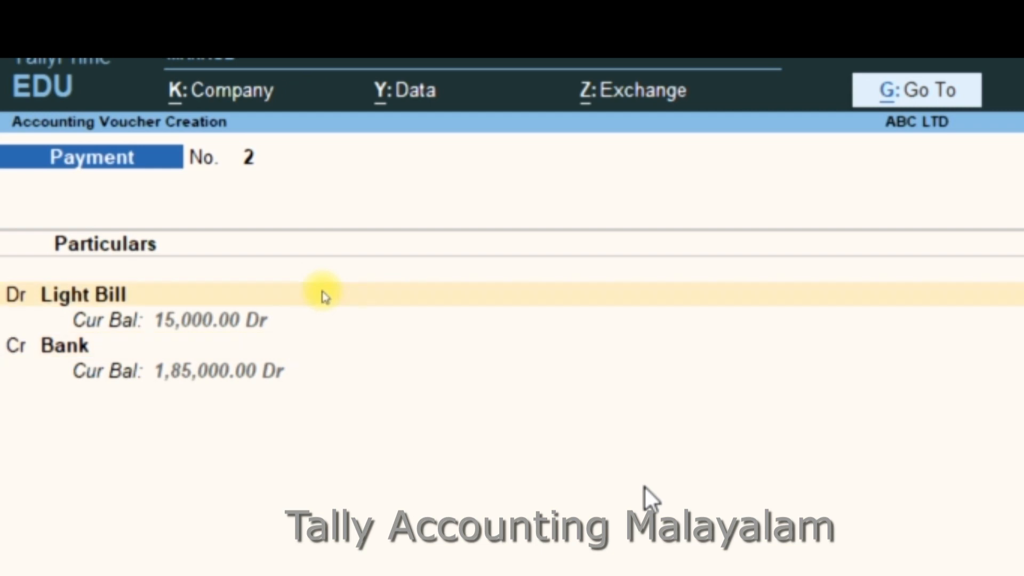
pyautogui.press('BackSpace')
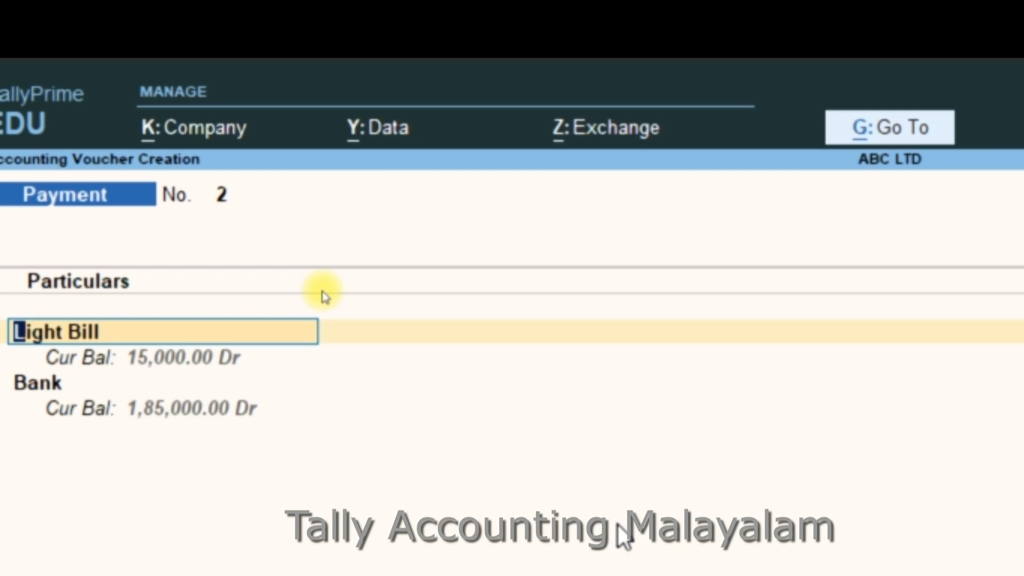
pyautogui.hotkey('ctrl', 'Return')
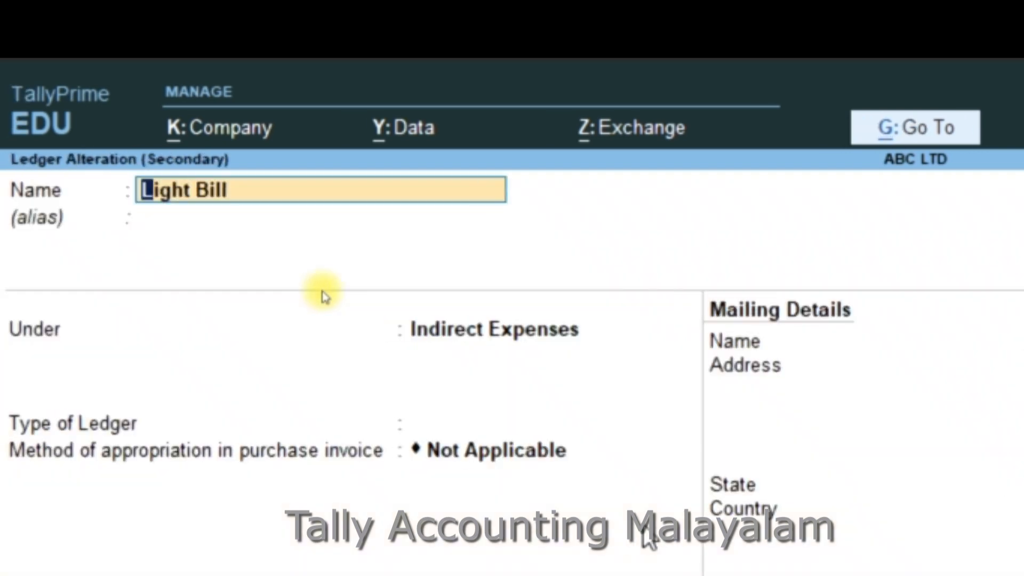
# - Set Provide bank details to Yes in the Light Bill ledger and bring up its e-Fund Transfer bank details
pyautogui.press('Return')
pyautogui.press('Return')
pyautogui.press('Return')
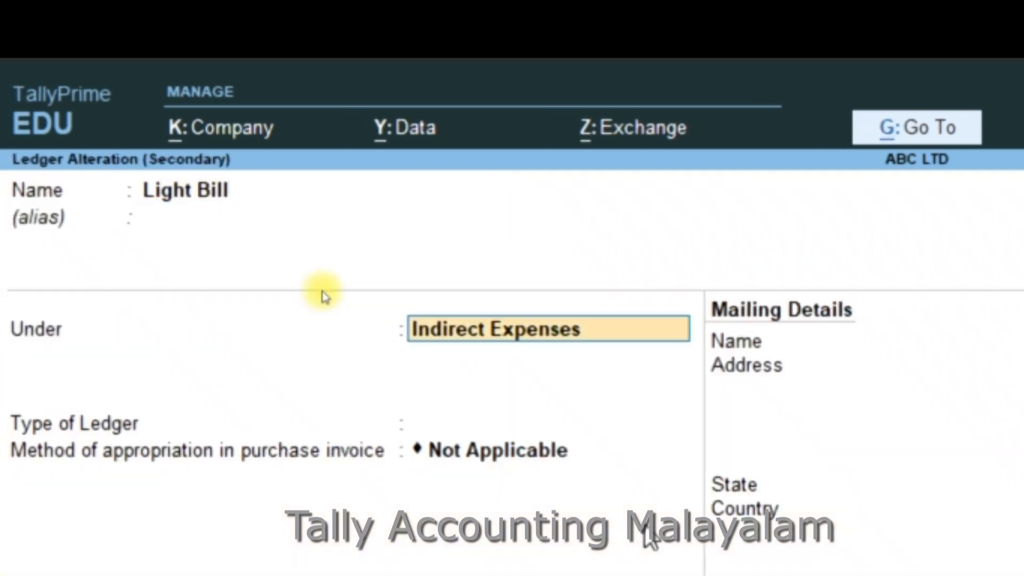
pyautogui.press('Return')
pyautogui.press('Return')
pyautogui.press('Return')
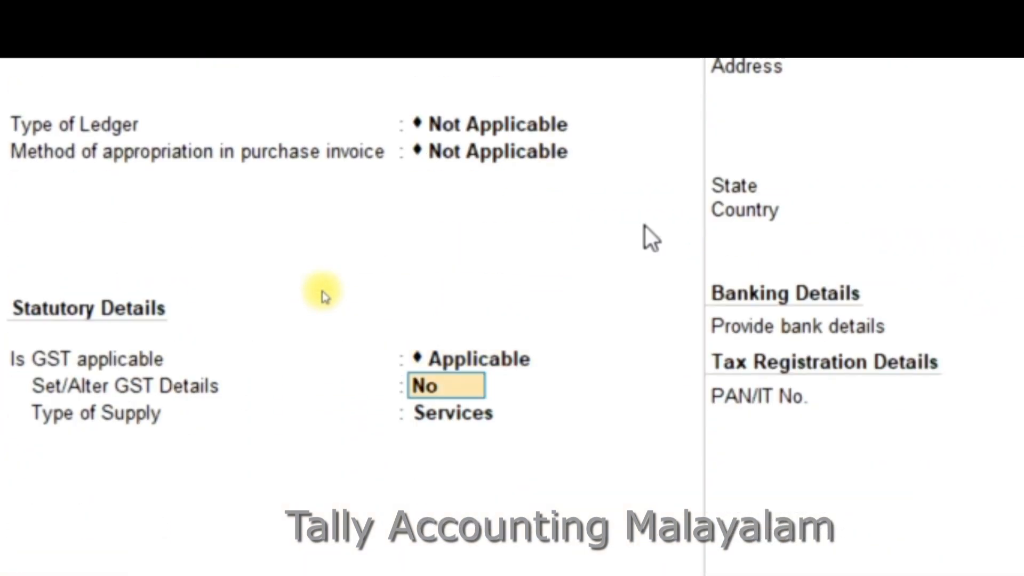
pyautogui.press('Return')
pyautogui.press('Return')
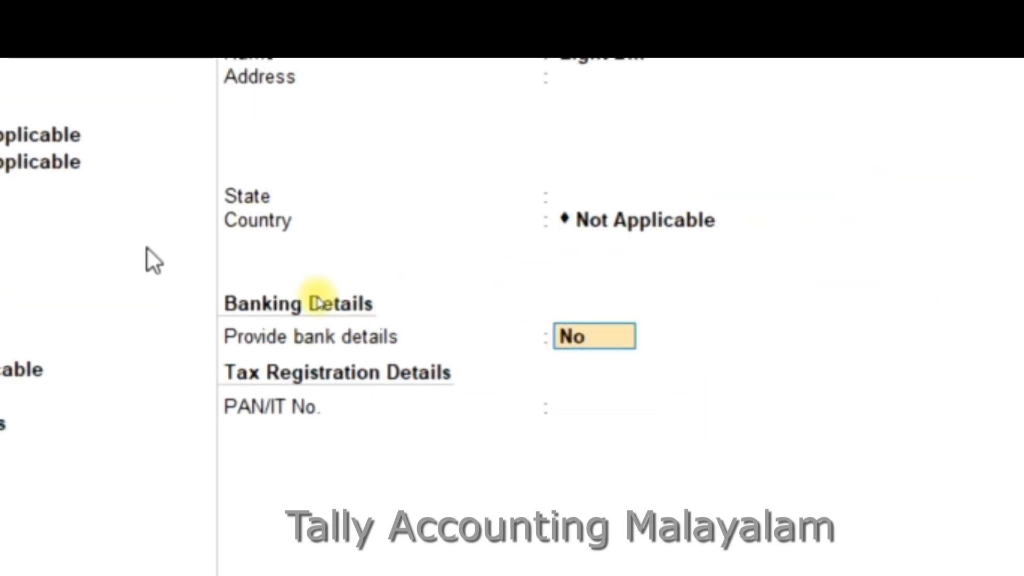
pyautogui.write('y')
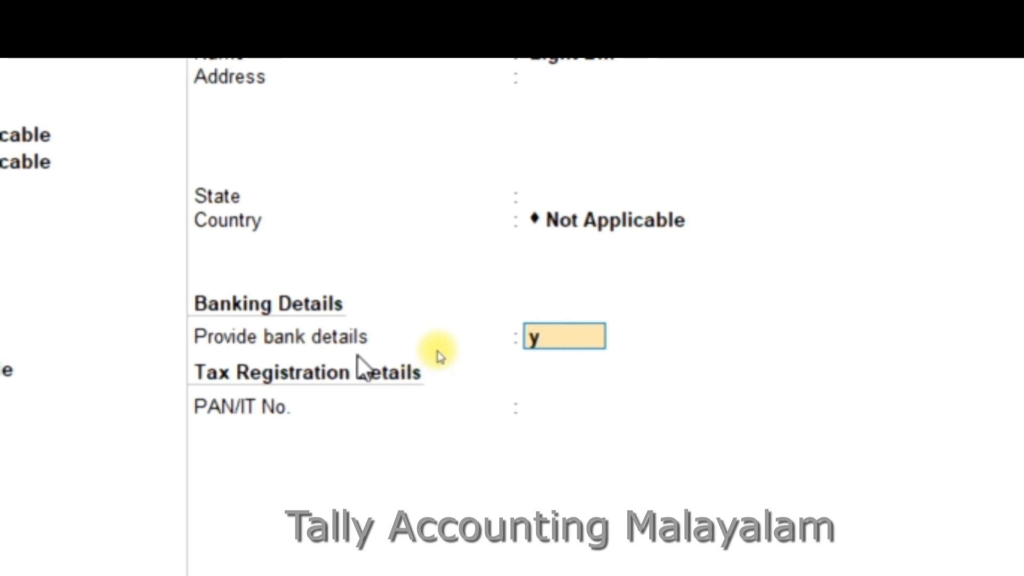
pyautogui.press('Return')
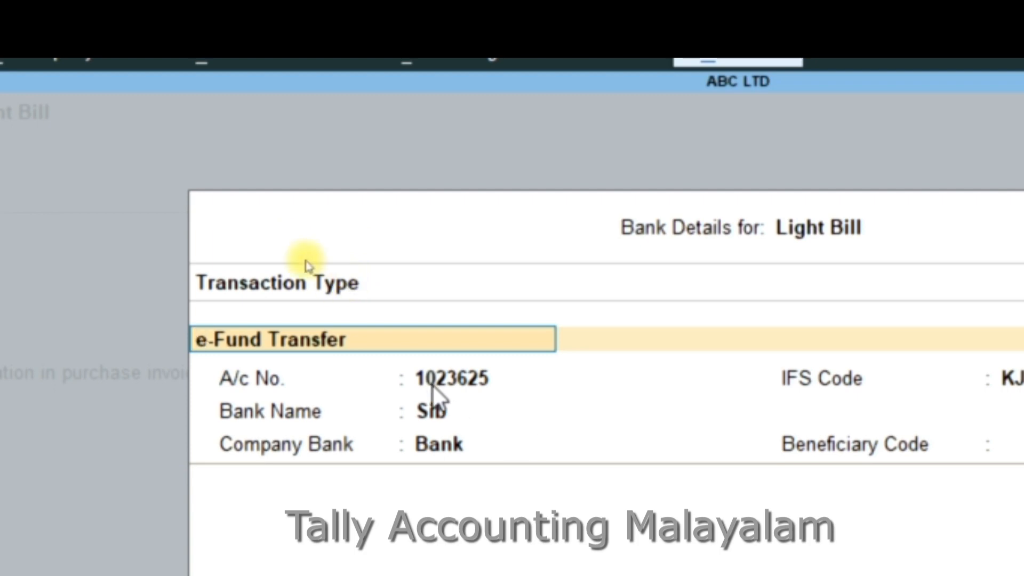
# - Keep the e-Fund Transfer details with Bank as the company bank, and save the Light Bill ledger
pyautogui.press('Return')
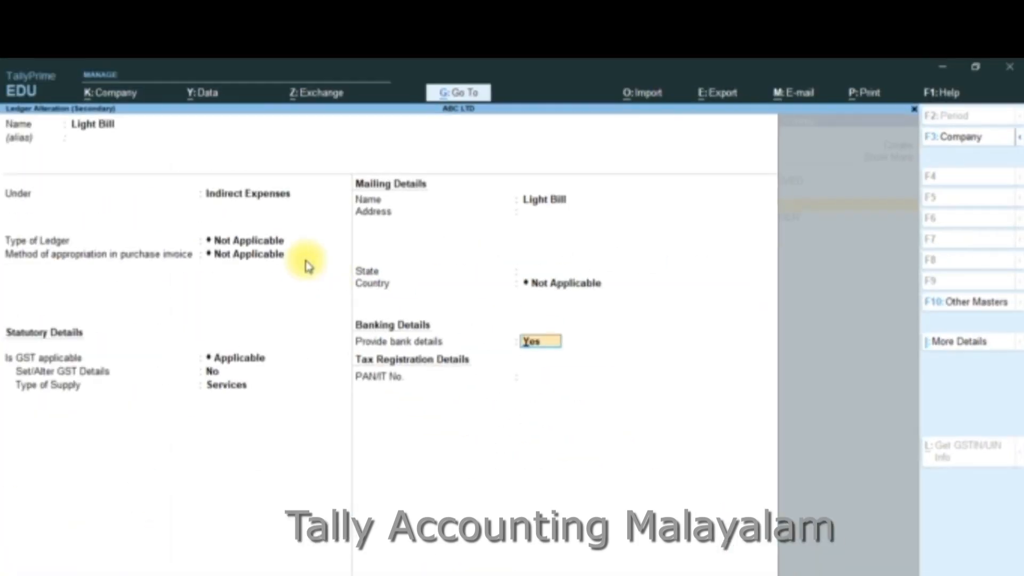
pyautogui.press('Return')
pyautogui.press('Return')
pyautogui.press('Return')
pyautogui.press('Return')
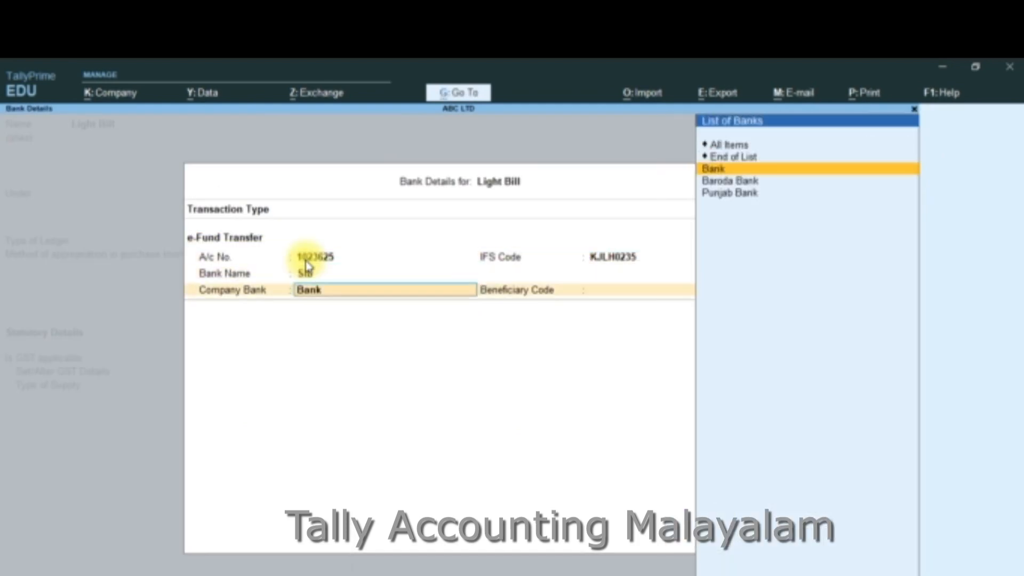
pyautogui.press('Return')
pyautogui.press('Return')
pyautogui.press('Return')
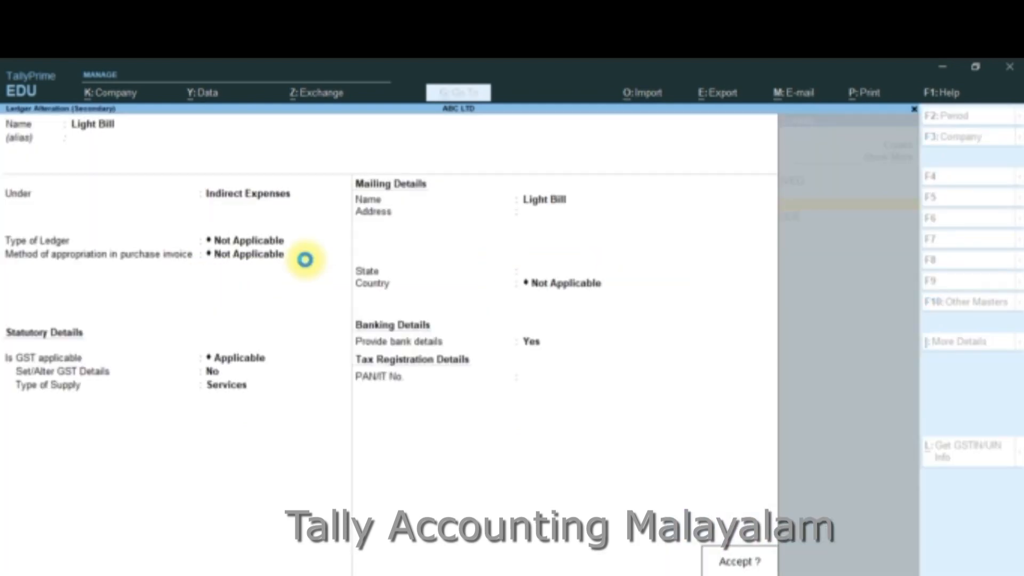
pyautogui.press('Return')
pyautogui.press('Return')
pyautogui.press('Return')
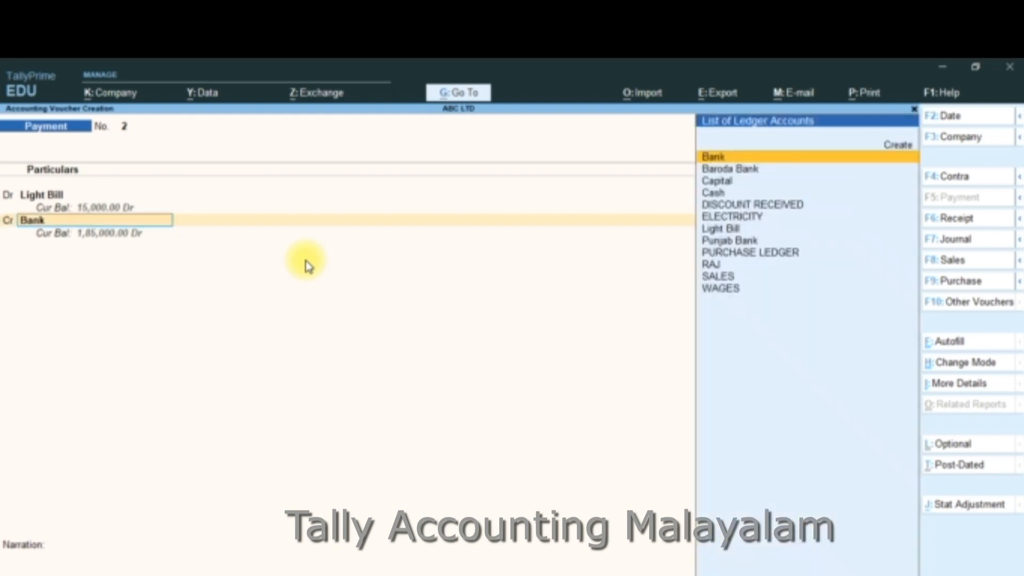
# - Accept the 15,000 e-Fund Transfer allocation for Bank and save the Light Bill payment voucher
pyautogui.press('Return')
pyautogui.press('Return')
pyautogui.press('Return')
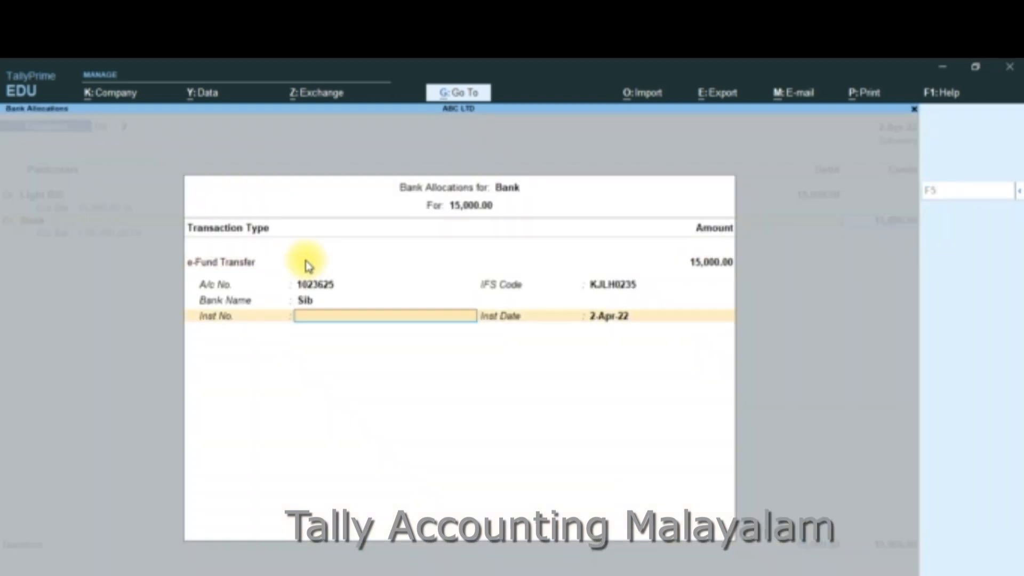
pyautogui.press('Return')
pyautogui.press('Return')
pyautogui.press('Return')
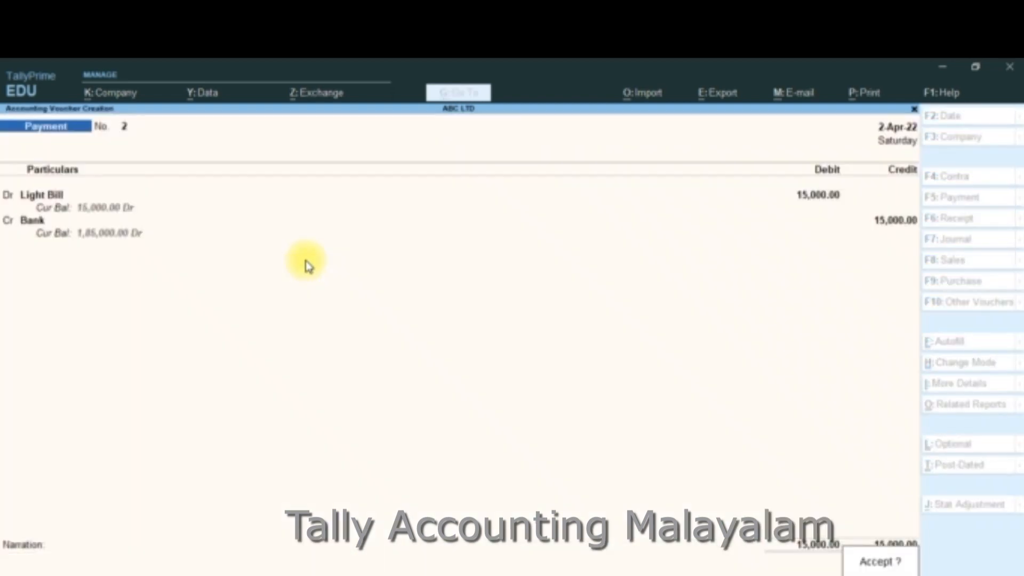
pyautogui.press('Return')
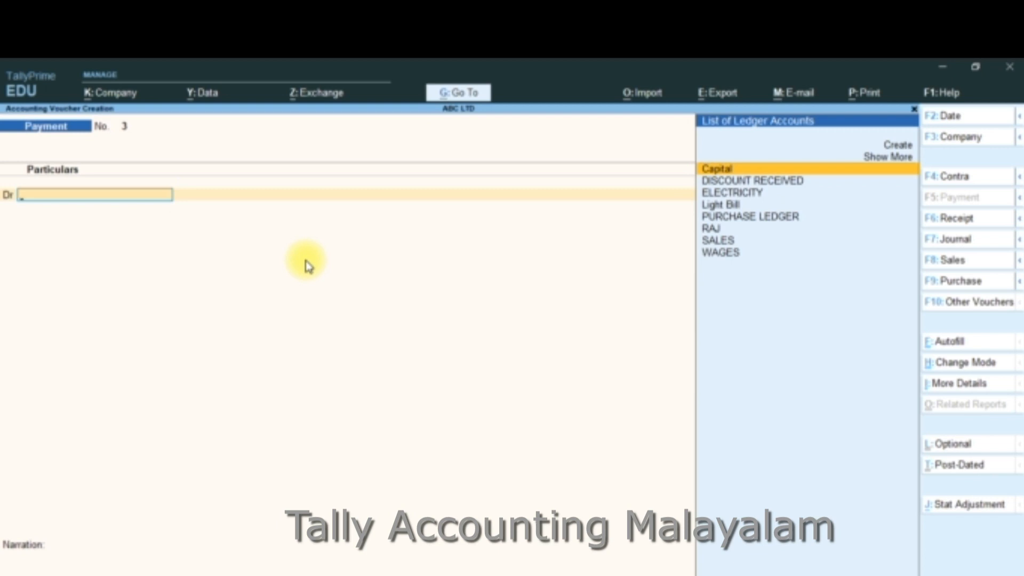
# - Create a Telephone Bill ledger under Indirect Expenses from the debit line of the new payment voucher
pyautogui.hotkey('alt', 'c')
pyautogui.write('Tel')
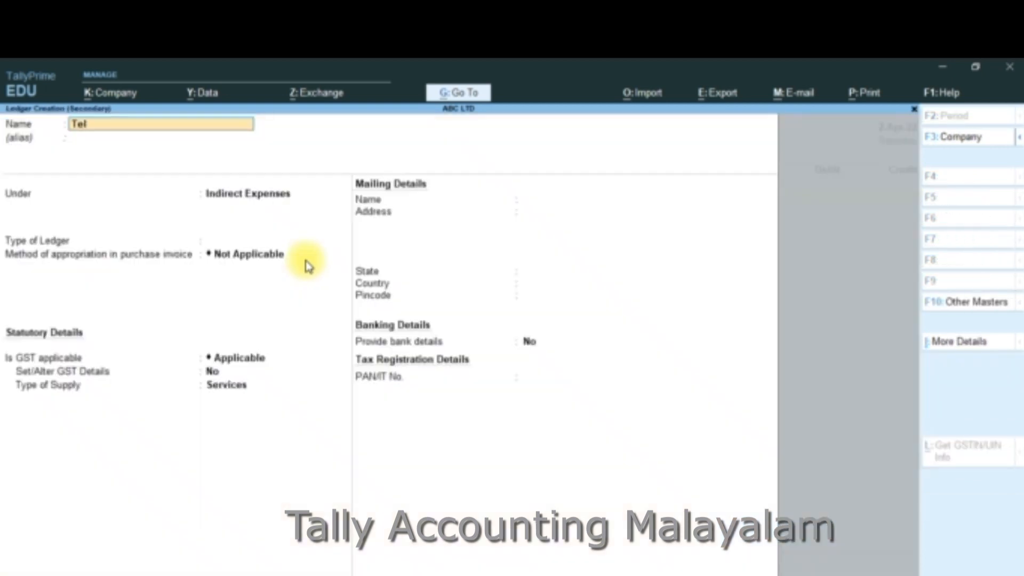
pyautogui.write('ephone Bill')
pyautogui.press('Return')
pyautogui.press('Return')
pyautogui.press('Return')
pyautogui.press('Return')
pyautogui.press('Return')
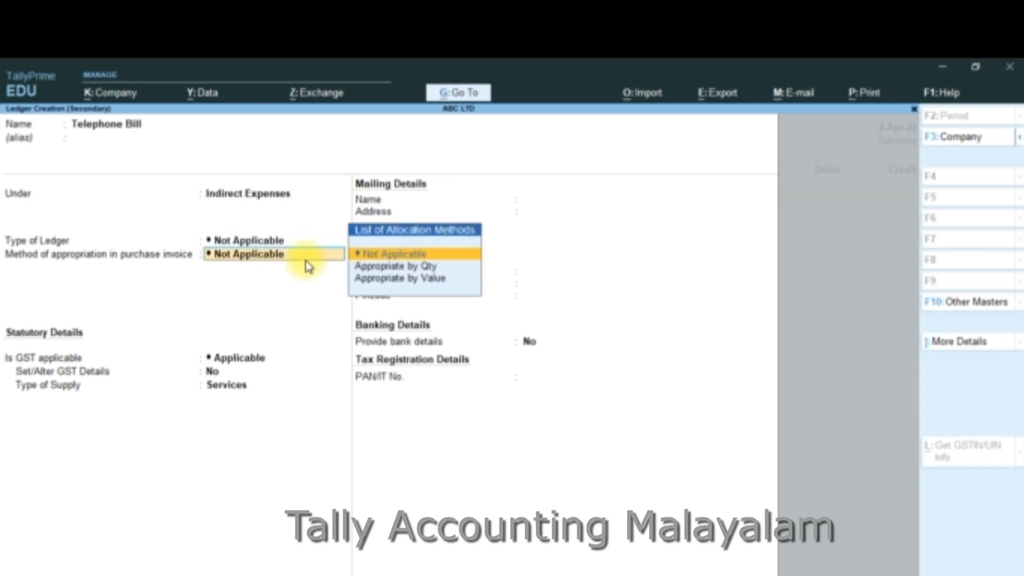
pyautogui.press('Return')
pyautogui.press('Return')
pyautogui.press('Return')
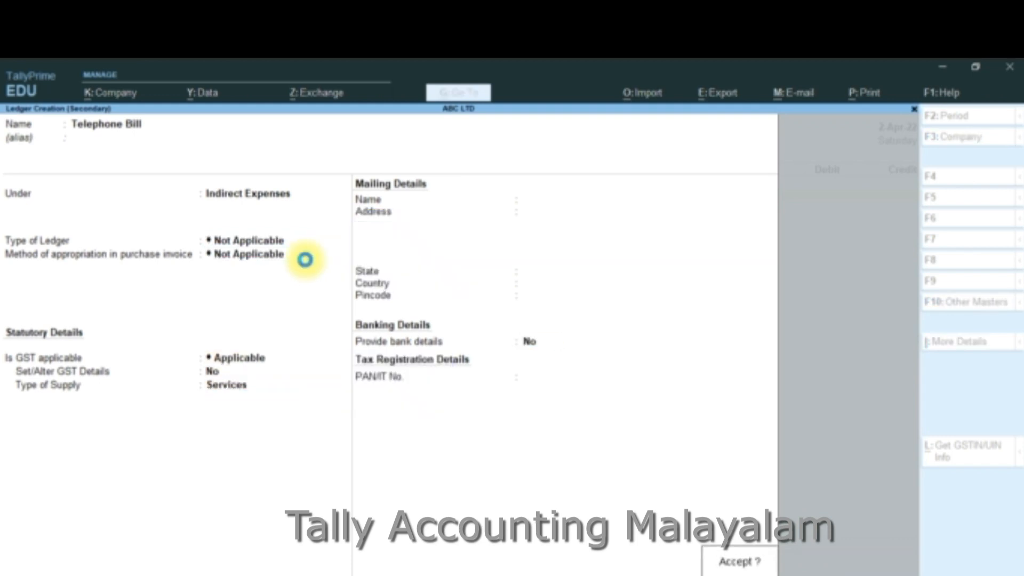
pyautogui.press('Return')
pyautogui.press('Return')
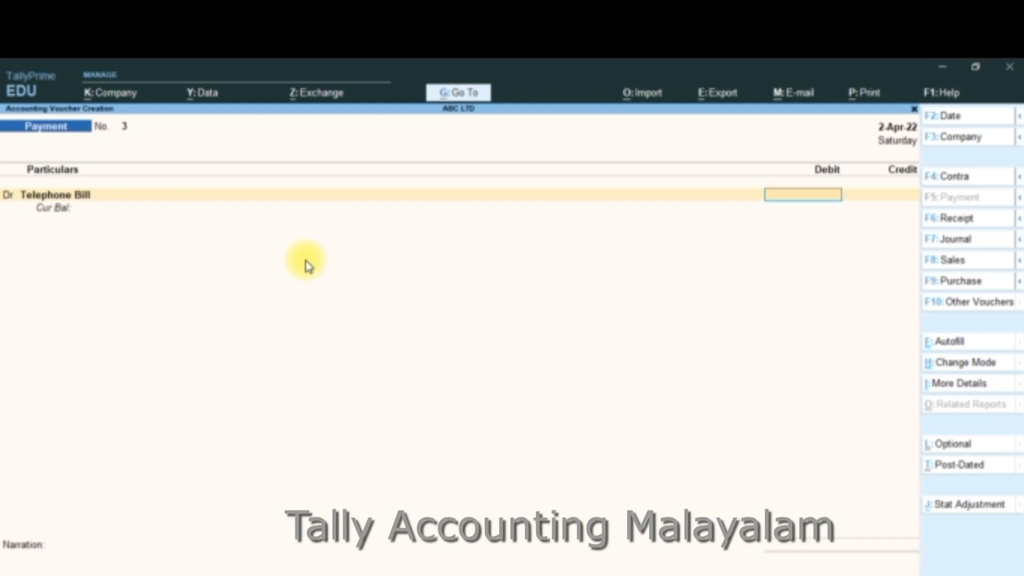
# - Debit Telephone Bill with 13,000 and credit the Bank ledger with the same amount
pyautogui.write('13000')
pyautogui.press('Return')
pyautogui.press('Return')
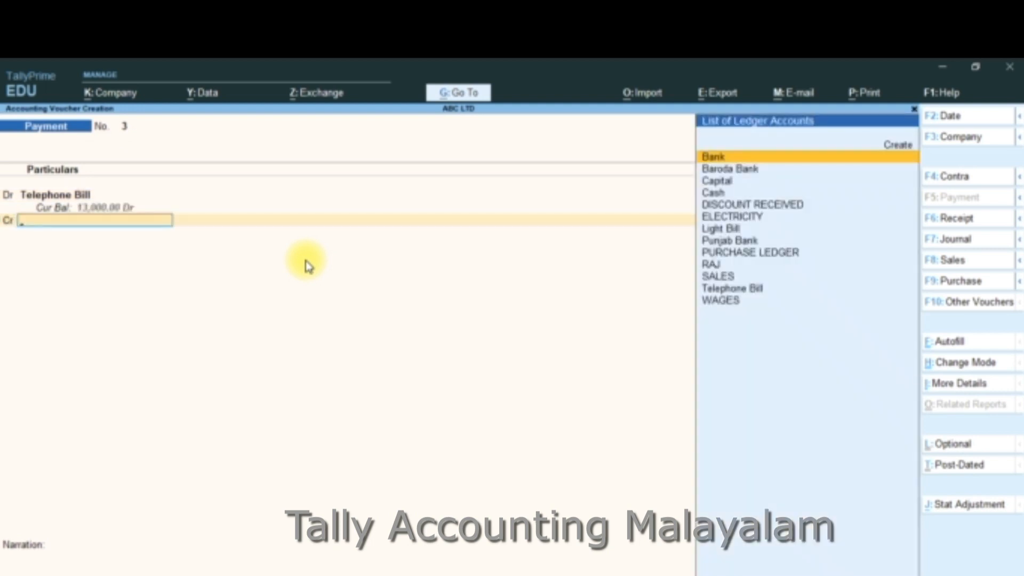
pyautogui.press('Return')
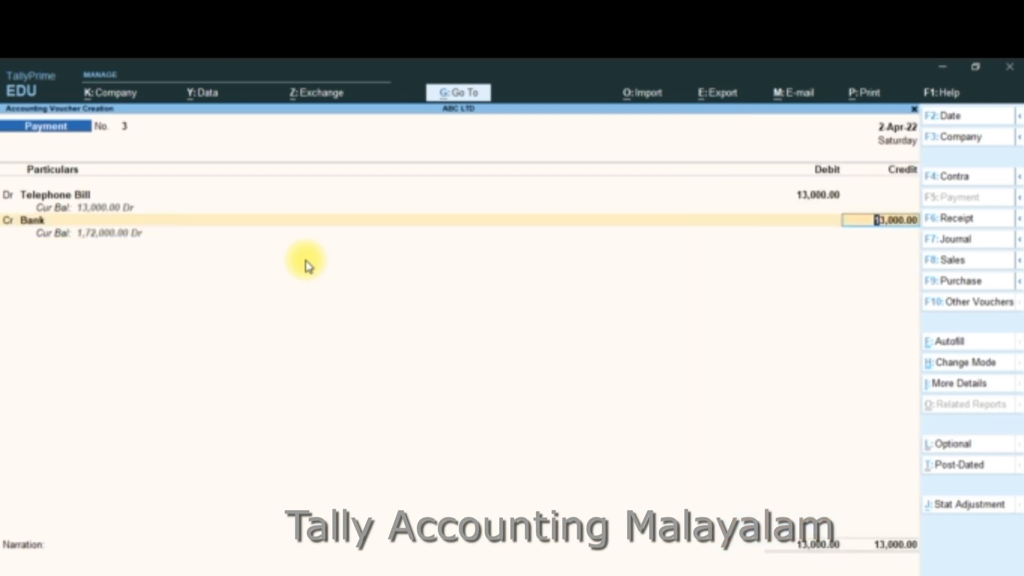
# - Allocate the 13,000 as a Cheque with instrument number 1025 dated 2-Apr-22, and save the Telephone Bill payment voucher
pyautogui.press('Return')
pyautogui.press('BackSpace')
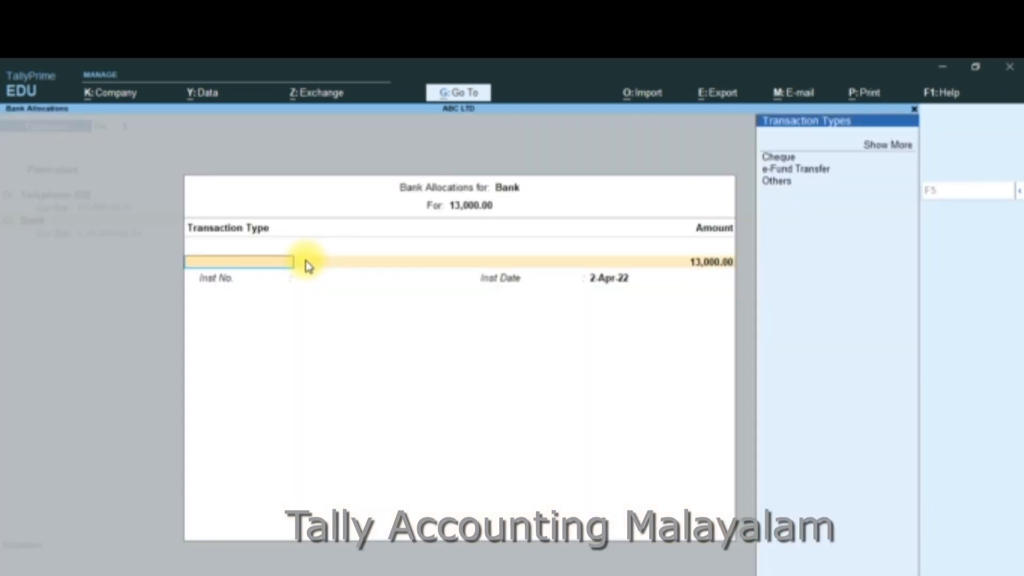
pyautogui.click(768, 158)
pyautogui.press('Return')
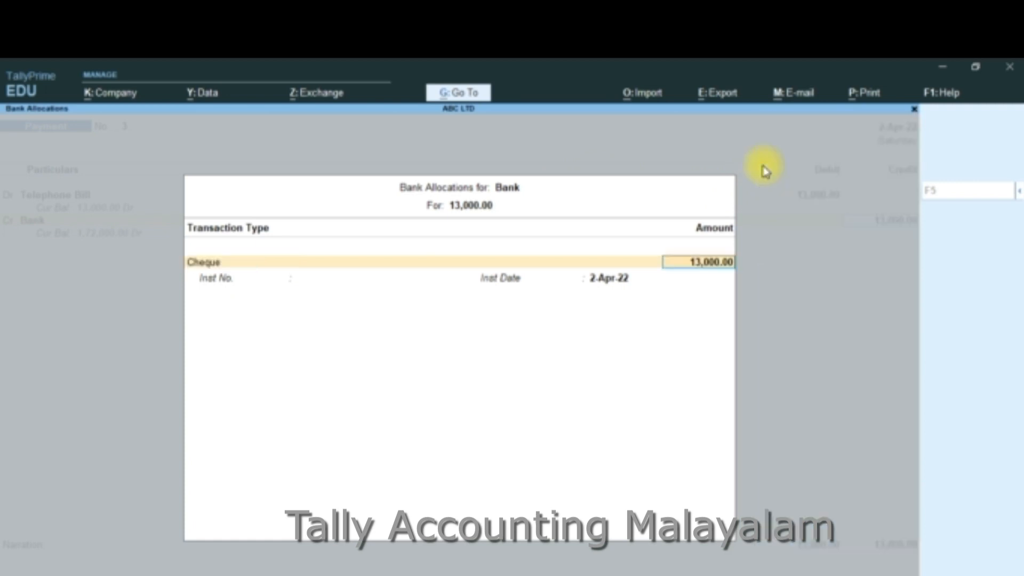
pyautogui.press('Return')
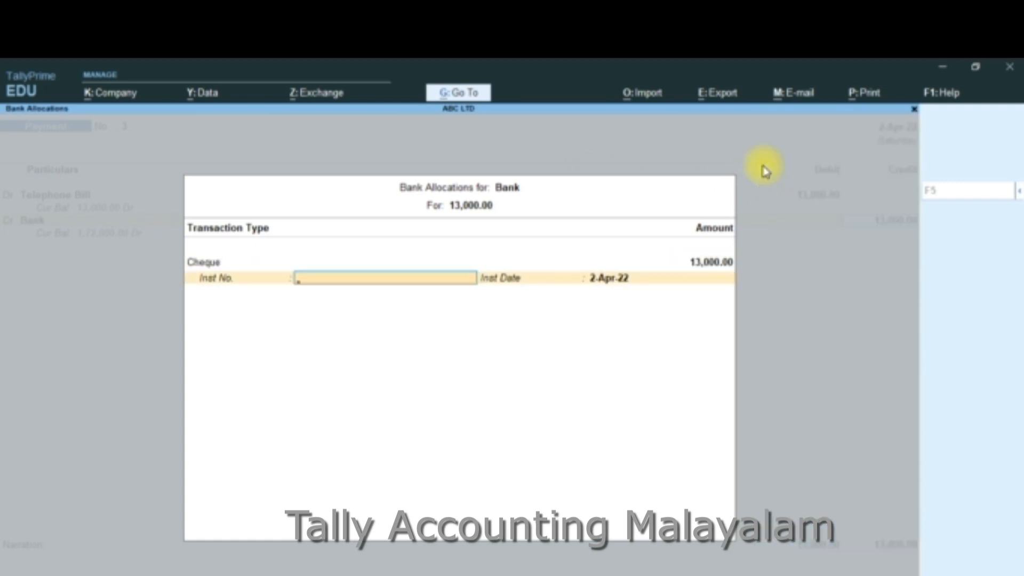
pyautogui.write('1025')
pyautogui.press('Return')
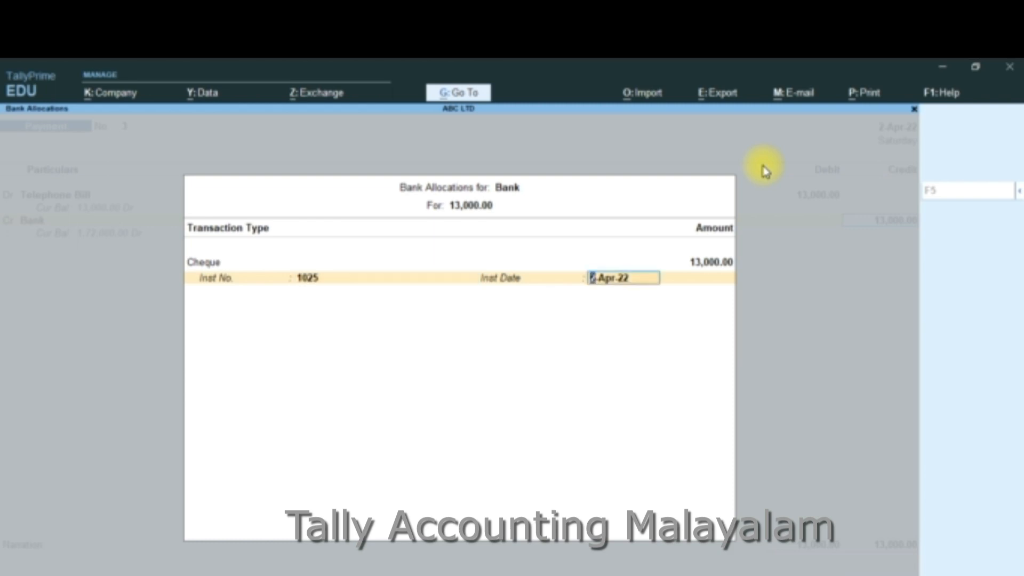
pyautogui.press('Return')
pyautogui.press('Return')
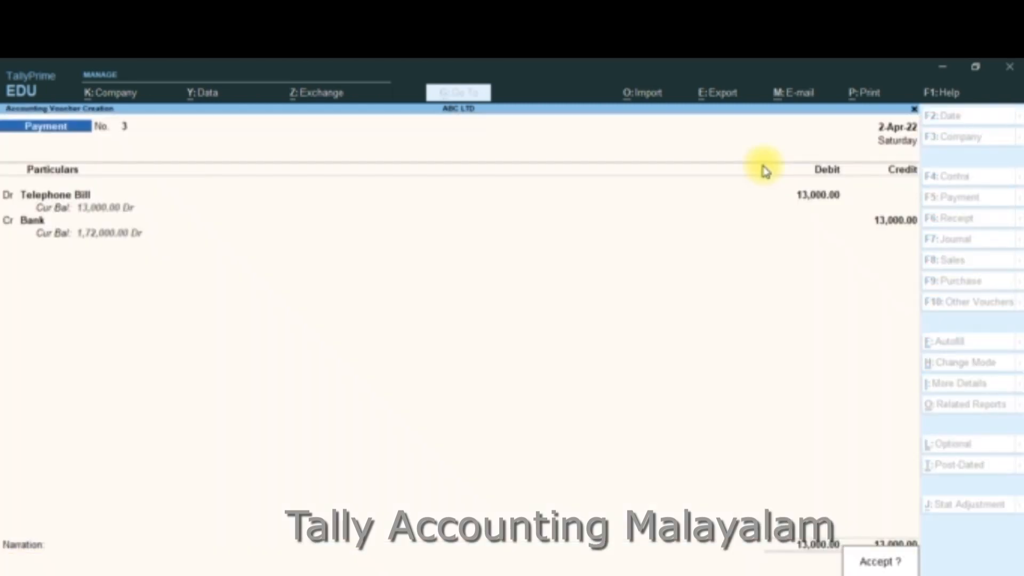
pyautogui.press('Return')
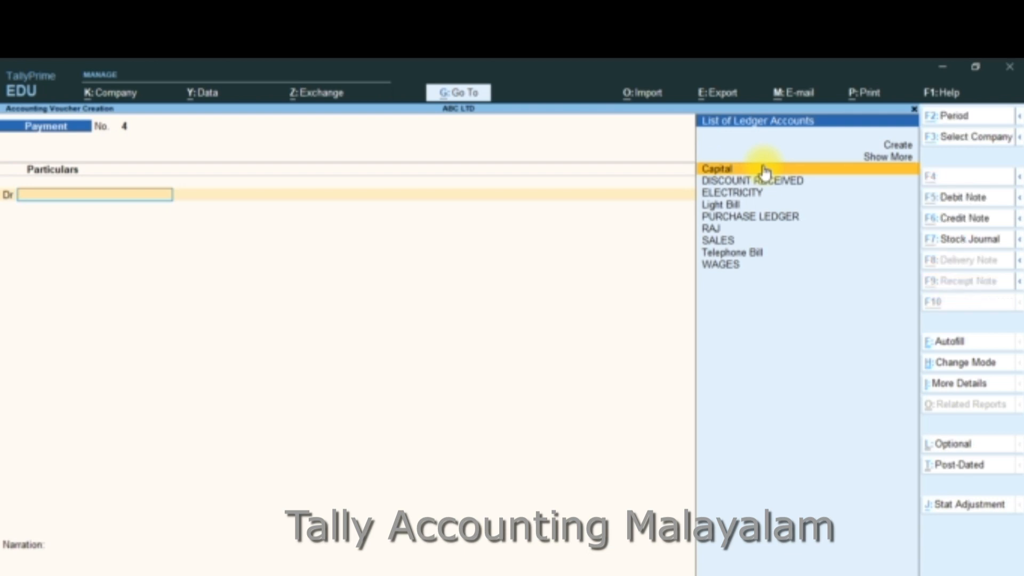
# - Create an Insurance Policy ledger under Indirect Expenses from the debit line of the new payment voucher
pyautogui.hotkey('alt', 'c')
pyautogui.write('Insur')
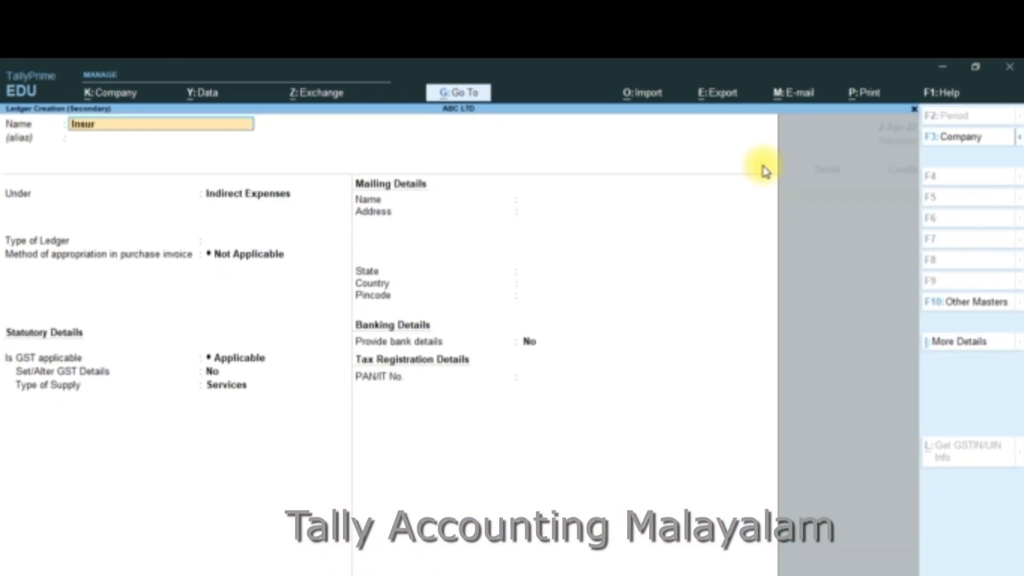
pyautogui.write('ance Policy')
pyautogui.press('Return')
pyautogui.press('Return')
pyautogui.press('Return')
pyautogui.press('Return')
pyautogui.press('Return')
pyautogui.press('Return')
pyautogui.press('Return')
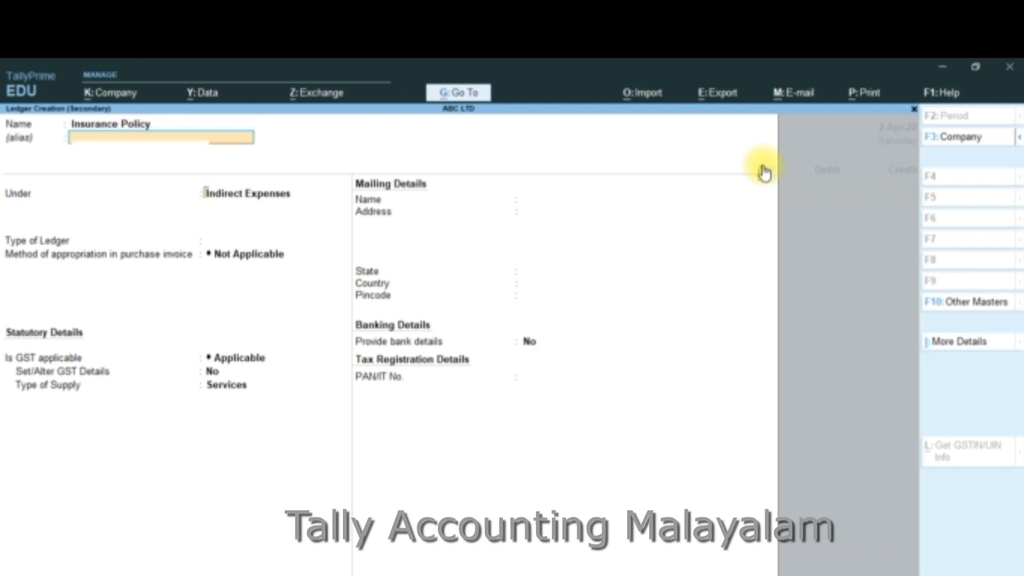
pyautogui.press('Return')
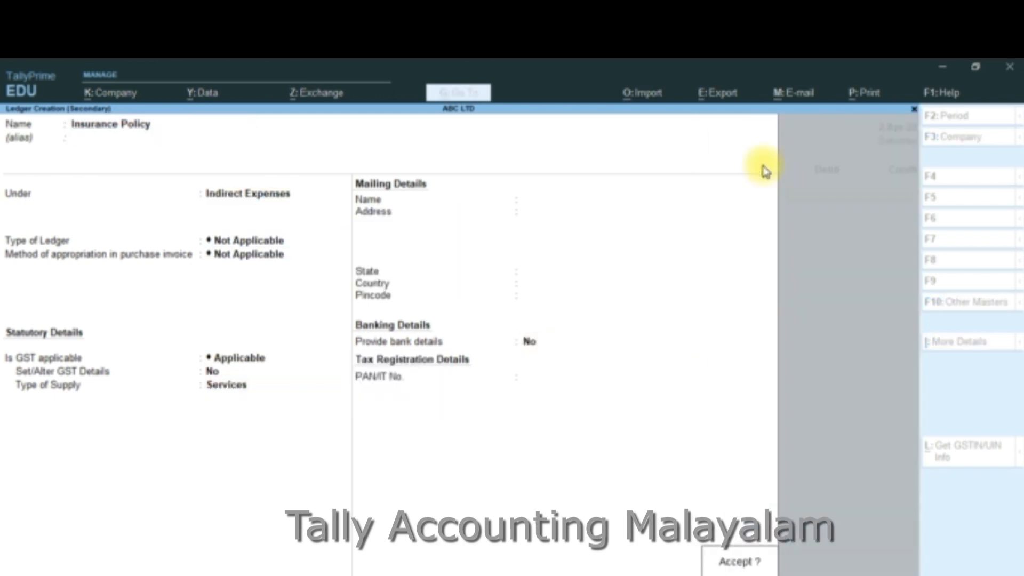
pyautogui.press('Return')
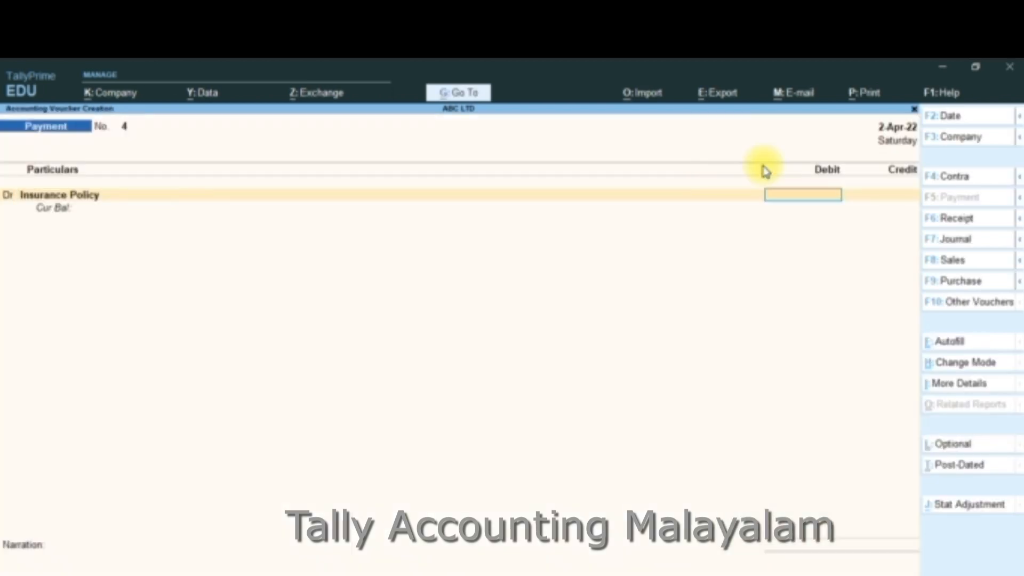
# - Debit Insurance Policy with 16,000, credit the Bank ledger with the same amount, and bring up its bank allocation
pyautogui.write('16000')
pyautogui.press('Return')
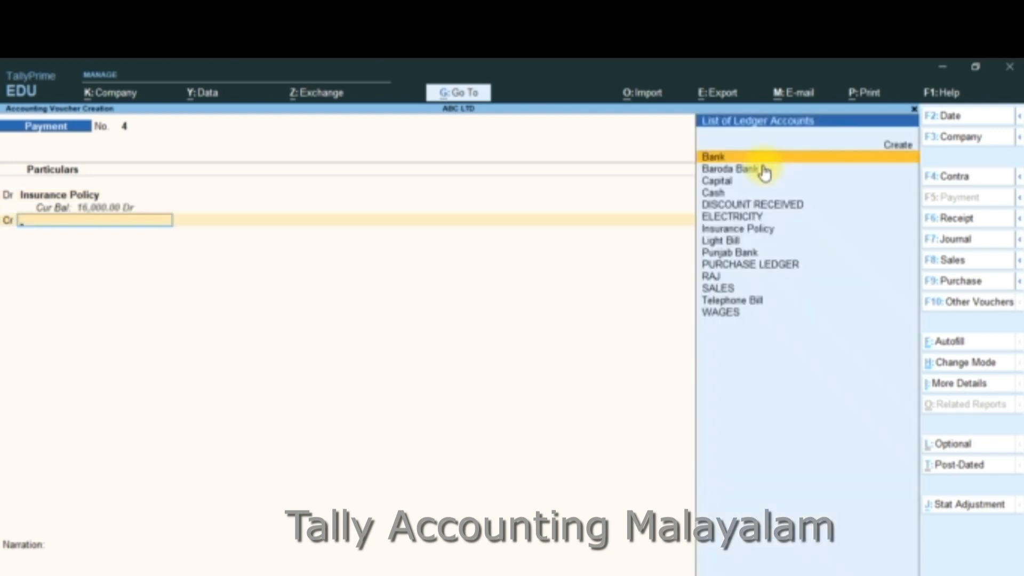
pyautogui.press('Return')
pyautogui.press('Return')
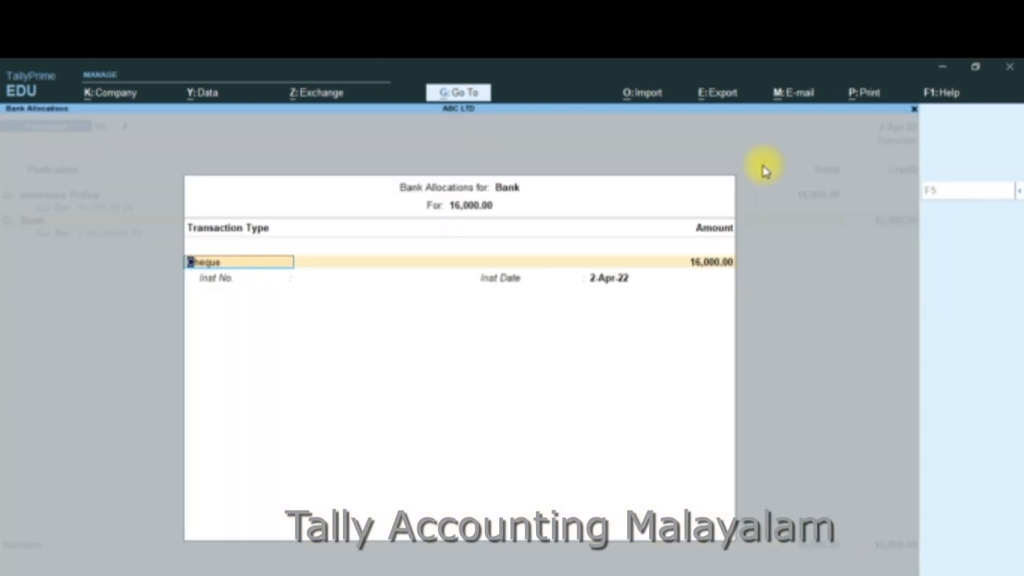
# - Allocate the 16,000 Bank payment as ECS and save the Insurance Policy payment voucher
pyautogui.press('BackSpace')
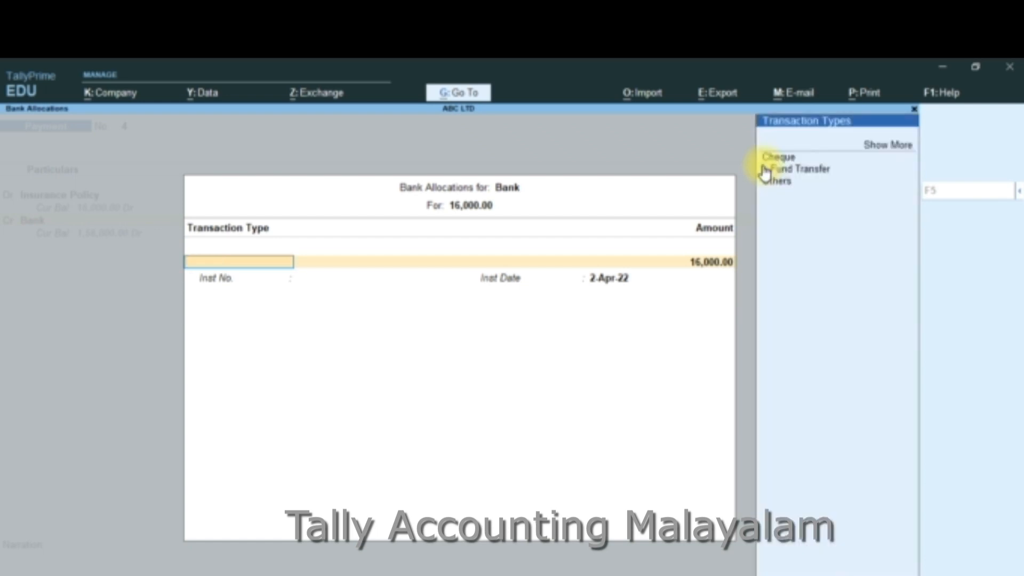
pyautogui.click(907, 152)
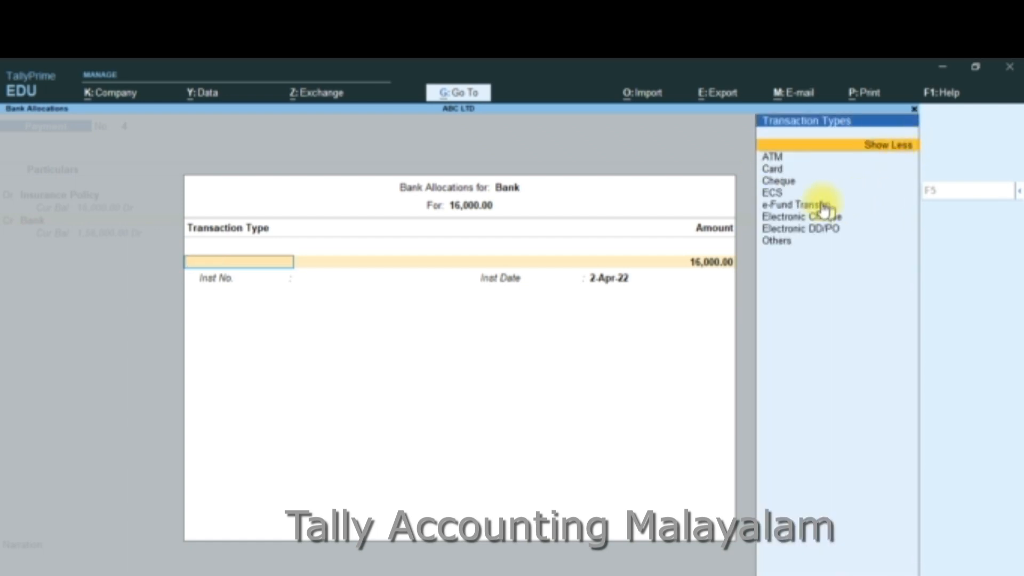
pyautogui.click(775, 196)
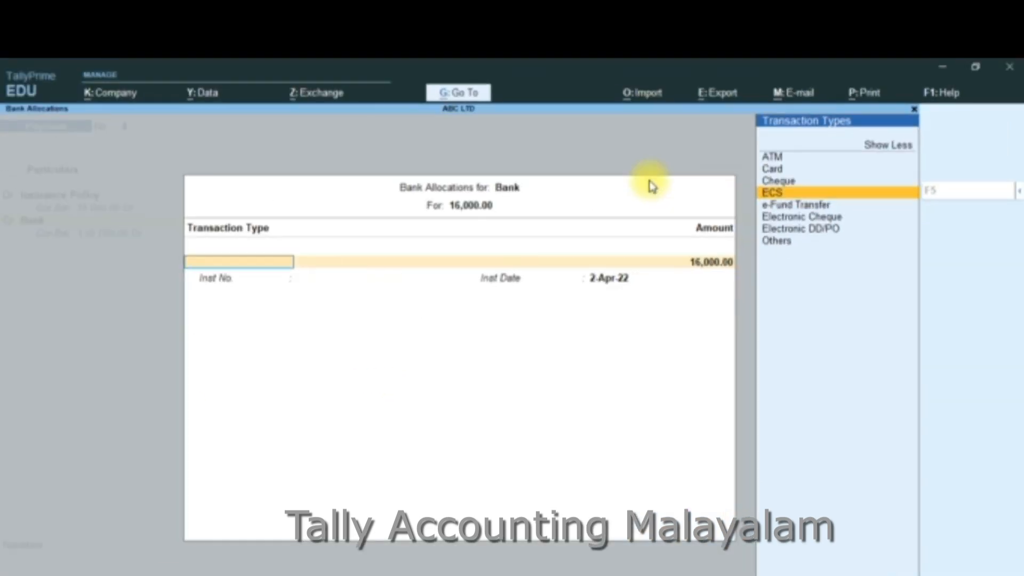
pyautogui.press('Return')
pyautogui.press('Return')
pyautogui.press('Return')
pyautogui.press('Return')
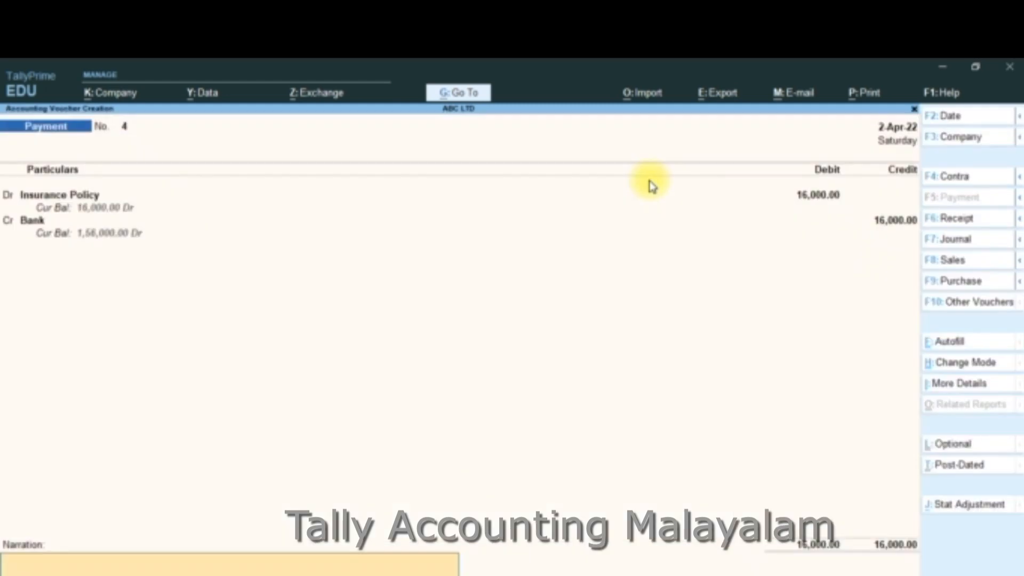
pyautogui.press('Return')
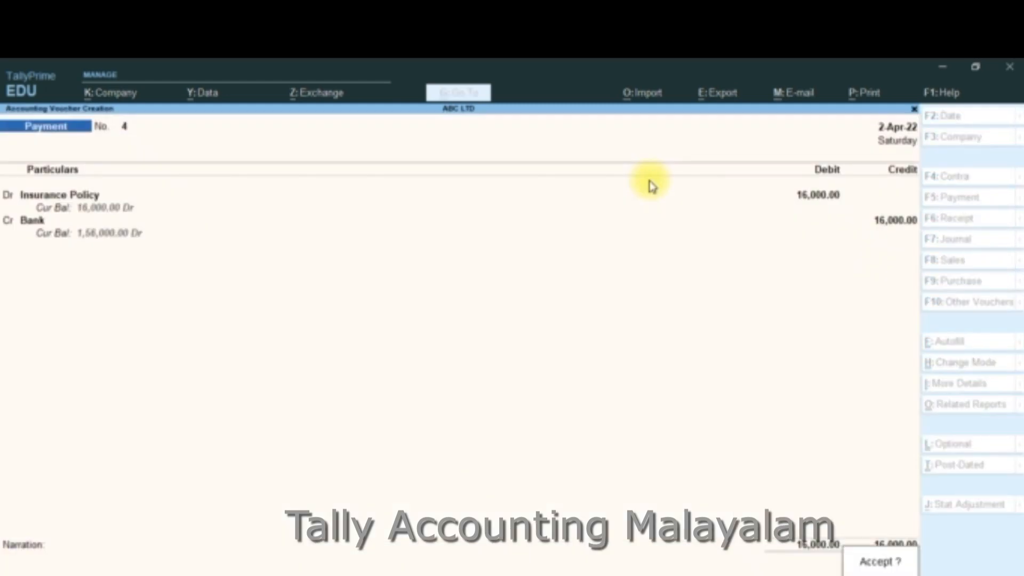
pyautogui.press('Return')
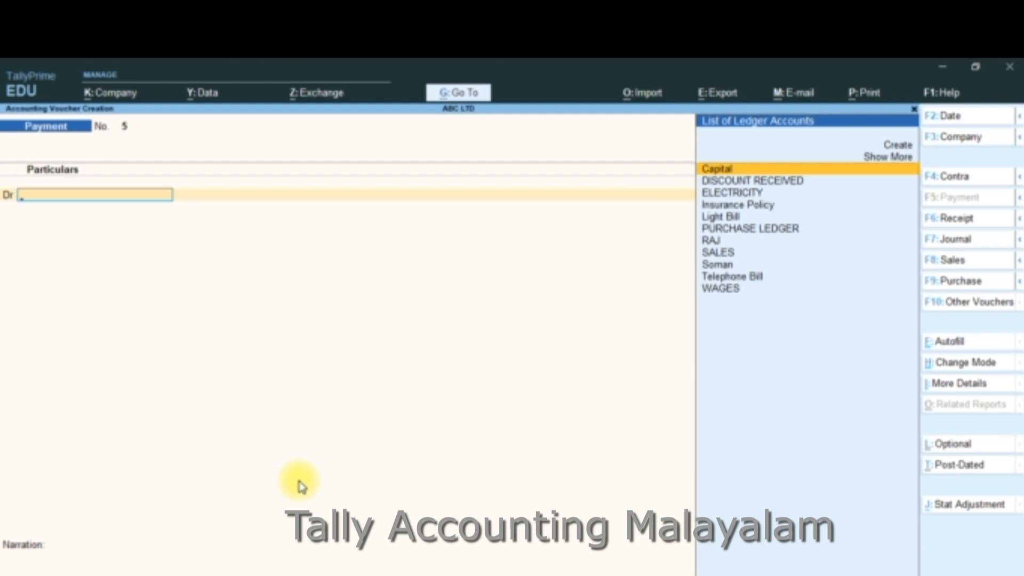
# - In the new payment voucher, debit the creditor ledger listed directly below PURCHASE LEDGER with 1,50,000
pyautogui.press('Down')
pyautogui.press('Down')
pyautogui.press('Down')
pyautogui.press('Down')
pyautogui.press('Down')
pyautogui.press('Down')
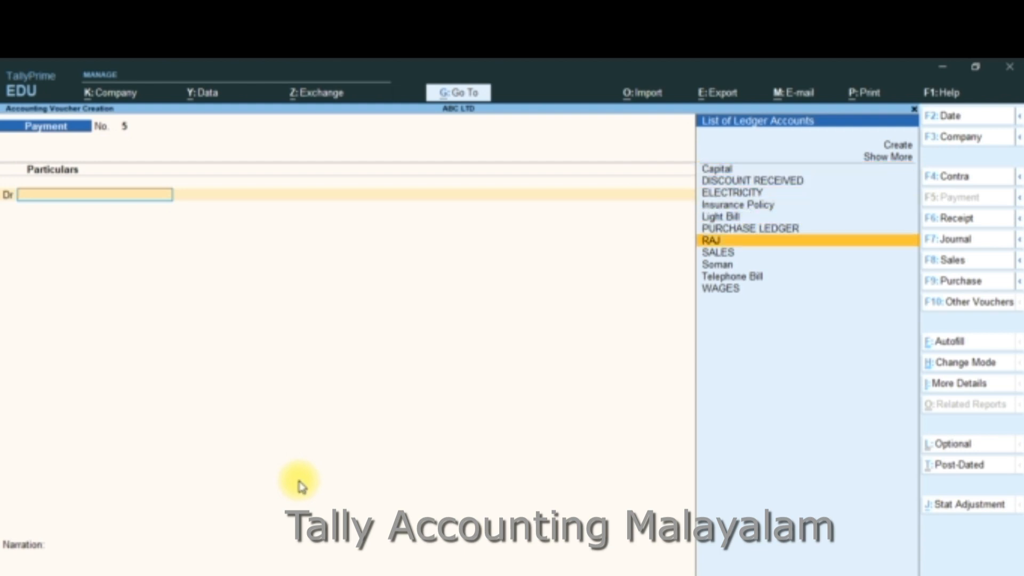
pyautogui.press('Return')
pyautogui.write('1,50,00')
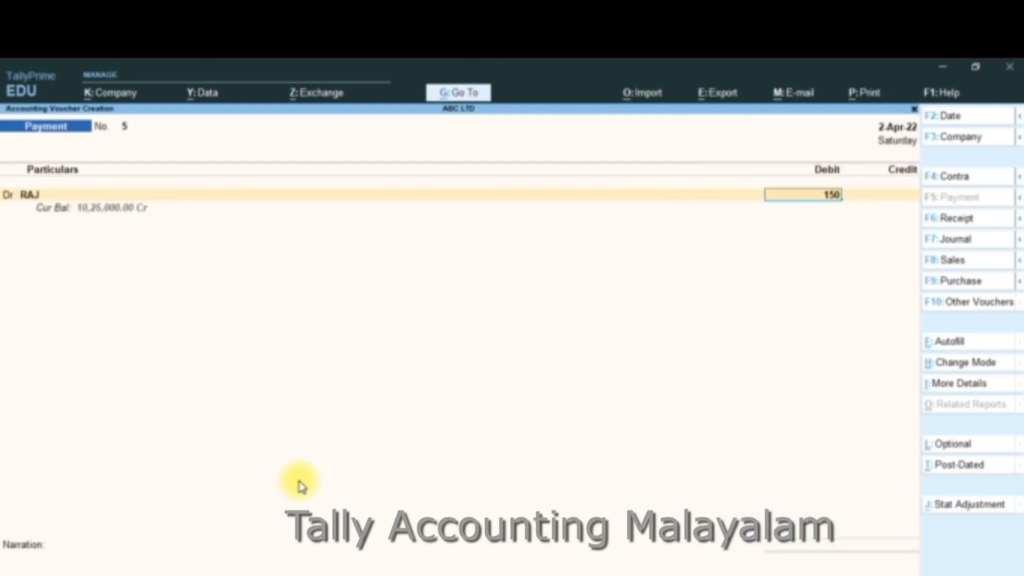
pyautogui.write('000')
pyautogui.press('Return')
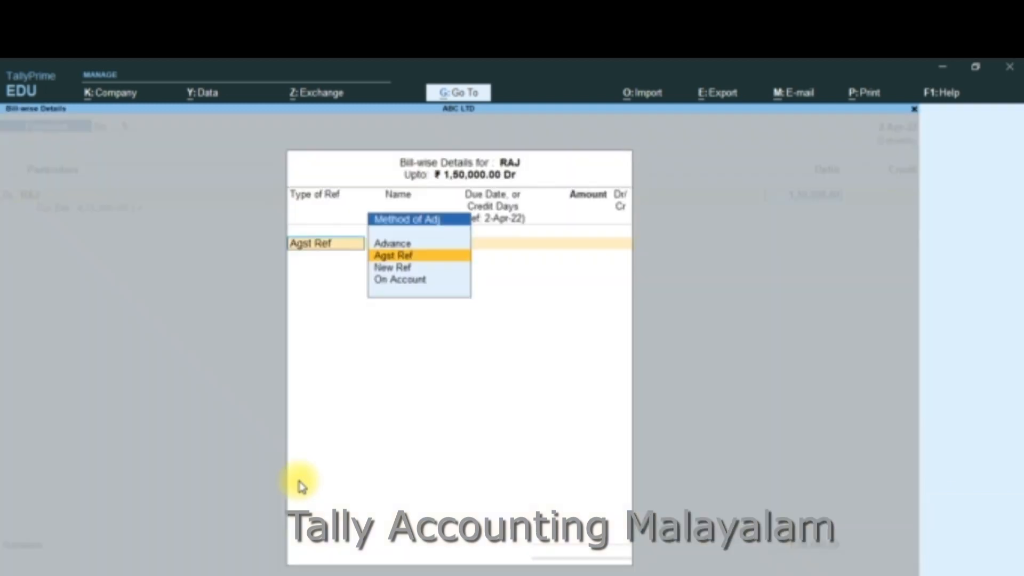
# - Complete the creditor's bill-wise details for 1,50,000 and credit Baroda Bank with the same amount
pyautogui.press('Return')
pyautogui.press('Return')
pyautogui.press('Return')
pyautogui.press('Return')
pyautogui.press('Return')
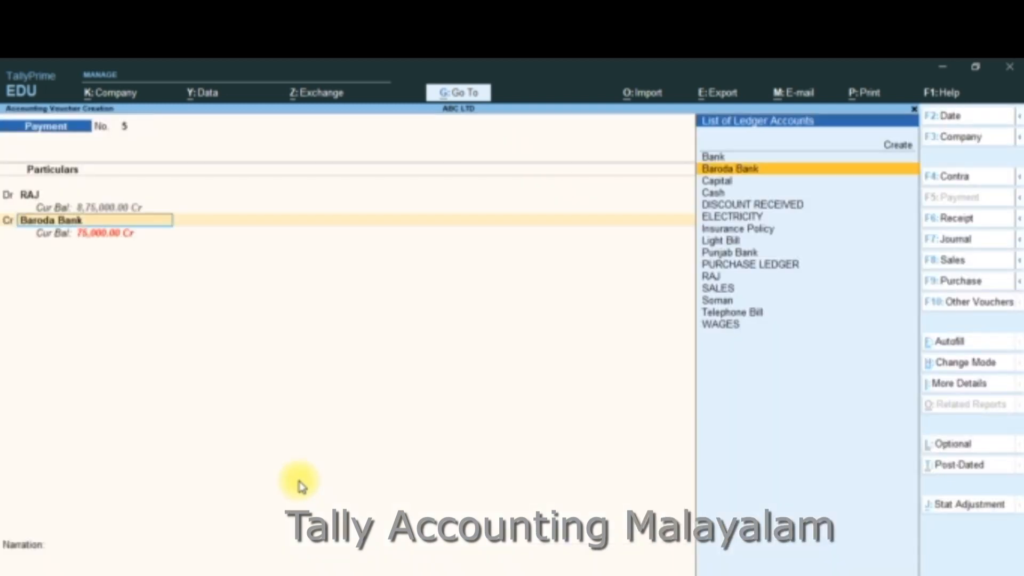
pyautogui.press('Return')
pyautogui.press('Return')
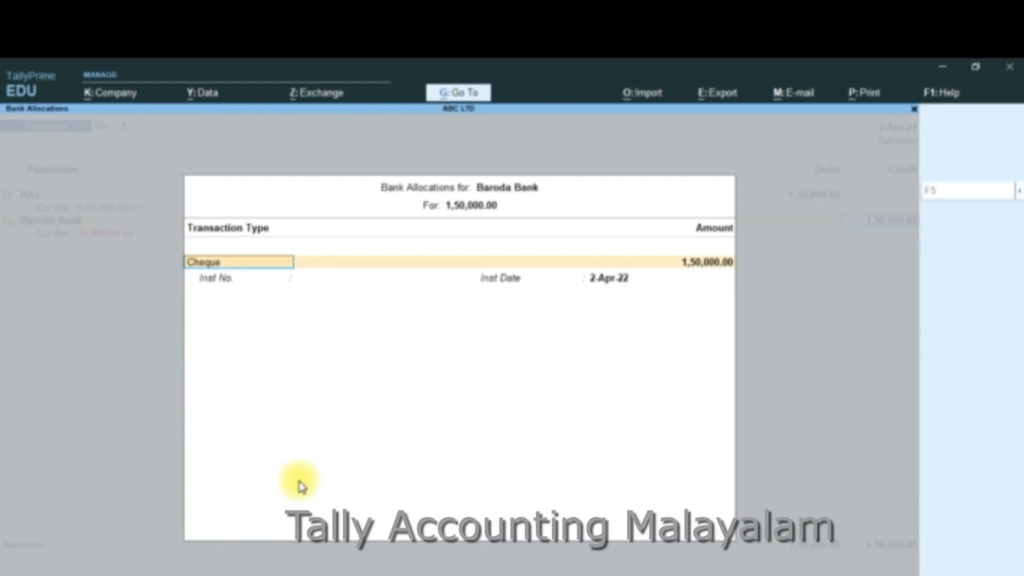
# - Allocate the 1,50,000 from Baroda Bank as an e-Fund Transfer by NEFT, and save the payment voucher
pyautogui.press('space')
pyautogui.press('Down')
pyautogui.press('Down')
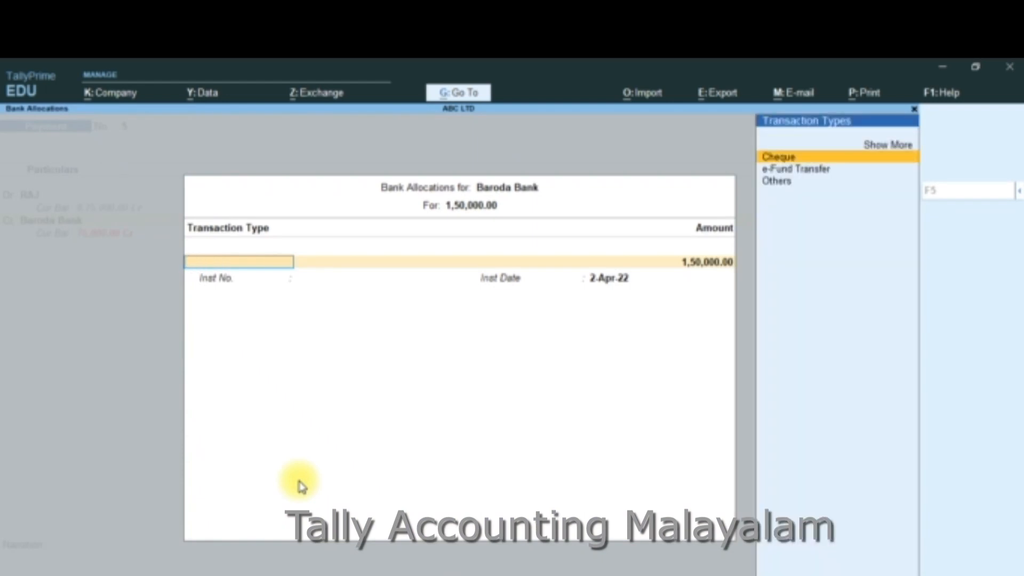
pyautogui.press('Down')
pyautogui.press('Return')
pyautogui.press('Return')
pyautogui.press('Return')
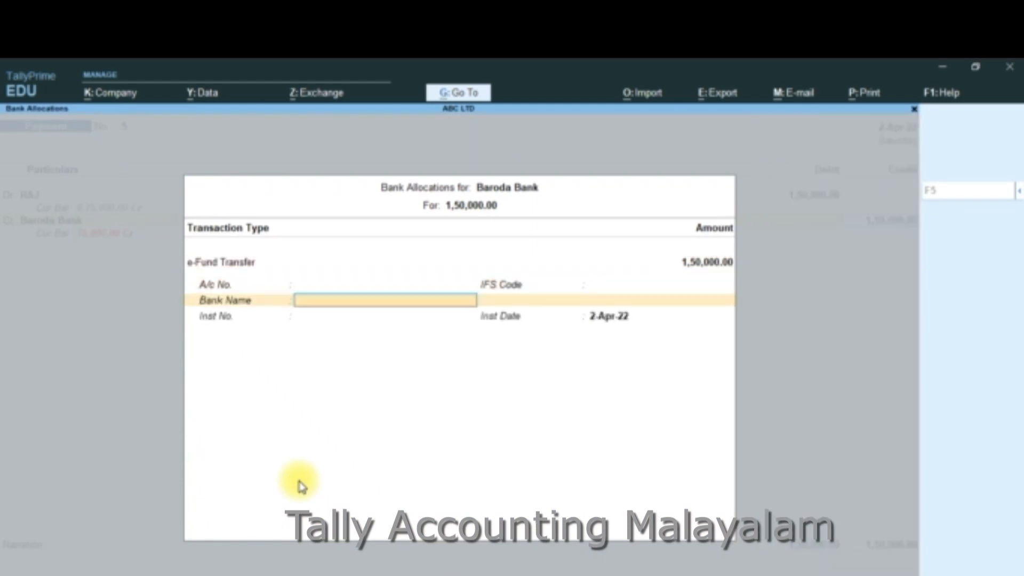
pyautogui.press('Return')
pyautogui.press('Return')
pyautogui.press('Return')
pyautogui.press('Return')
pyautogui.press('Return')
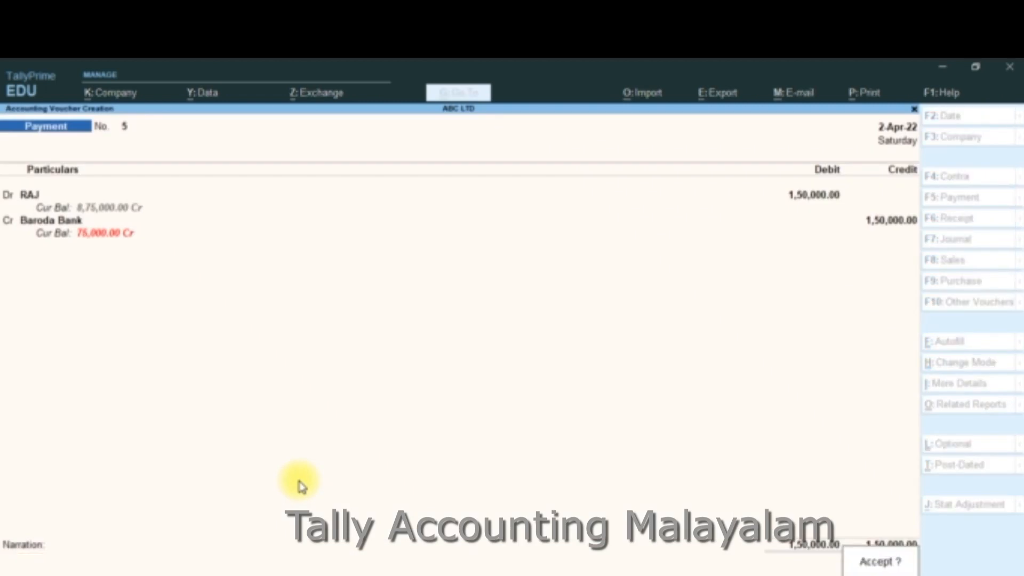
pyautogui.press('Return')
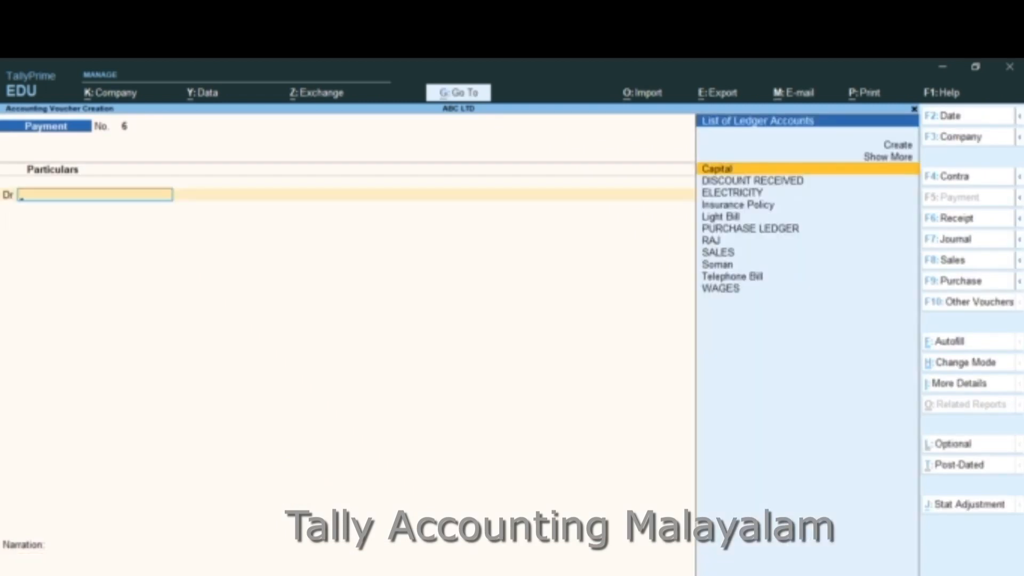
# - Debit the creditor ledger listed between SALES and Telephone Bill with 2,50,000 in the new payment voucher
pyautogui.press('Down')
pyautogui.press('Down')
pyautogui.press('Down')
pyautogui.press('Down')
pyautogui.press('Down')
pyautogui.press('Down')
pyautogui.press('Down')
pyautogui.press('Down')
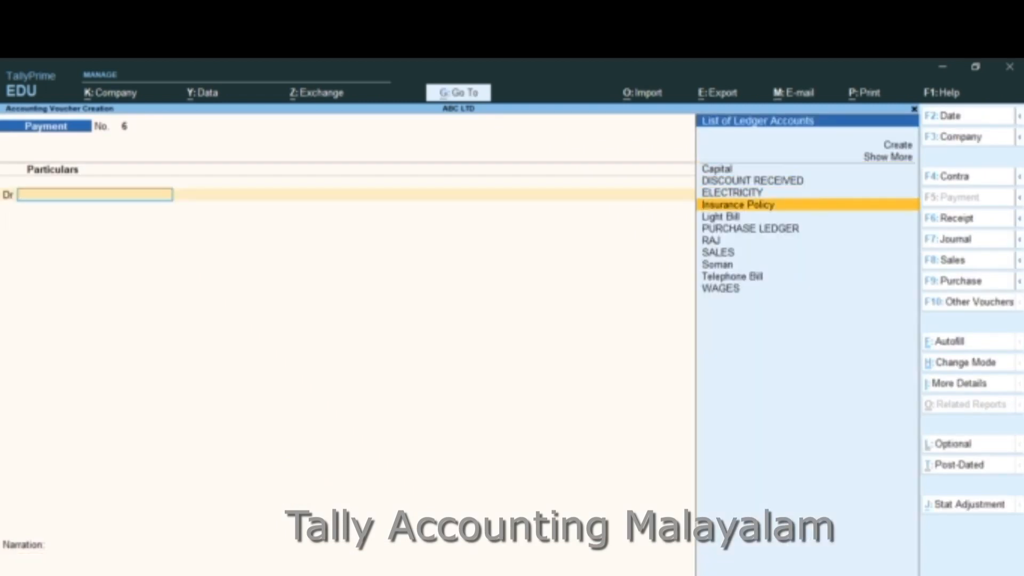
pyautogui.press('Return')
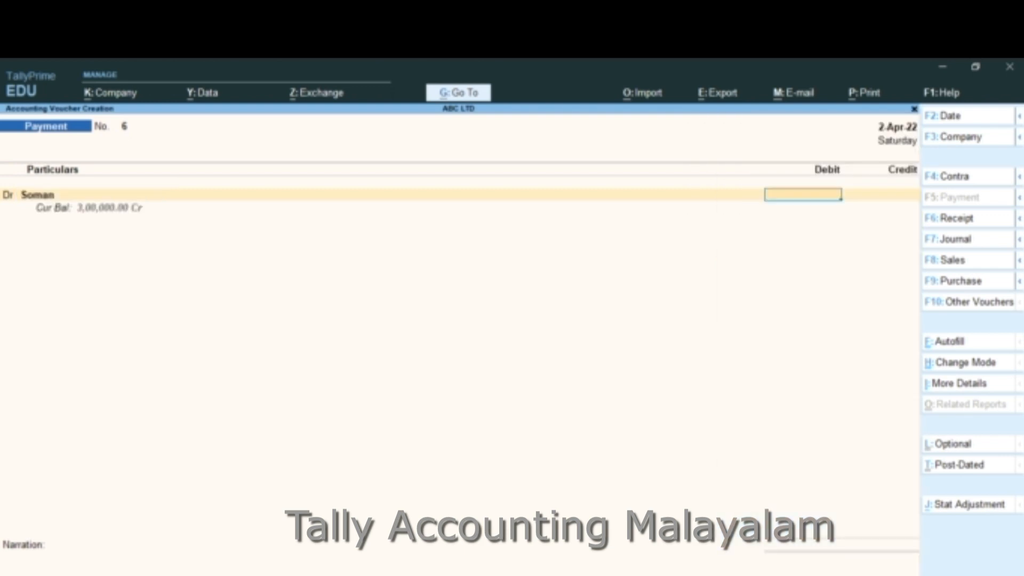
pyautogui.write('2,50,000')
# - Set the bill-wise reference for 2,50,000 to On Account and credit Baroda Bank with the same amount
pyautogui.press('Return')
pyautogui.press('Return')
pyautogui.press('Return')
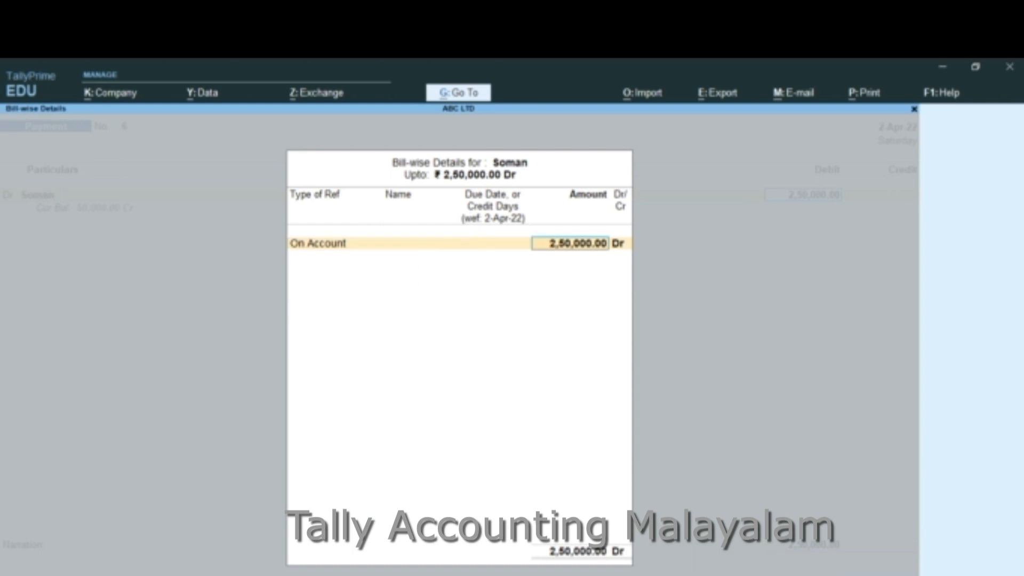
pyautogui.press('Return')
pyautogui.press('Return')
pyautogui.press('Return')
pyautogui.press('Return')
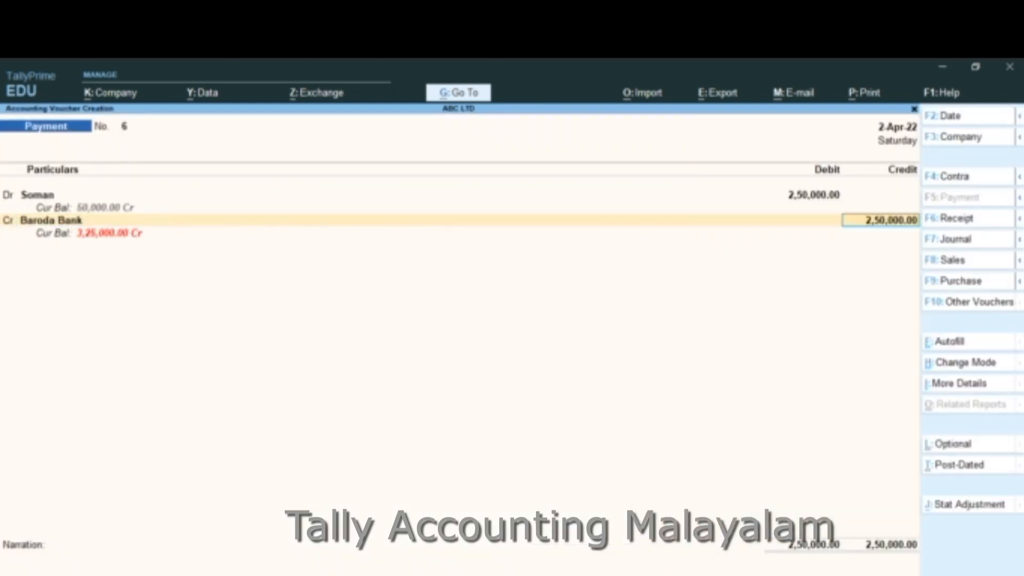
# - Allocate the 2,50,000 from Baroda Bank as an e-Fund Transfer with RTGS mode, and save the payment voucher
pyautogui.press('space')
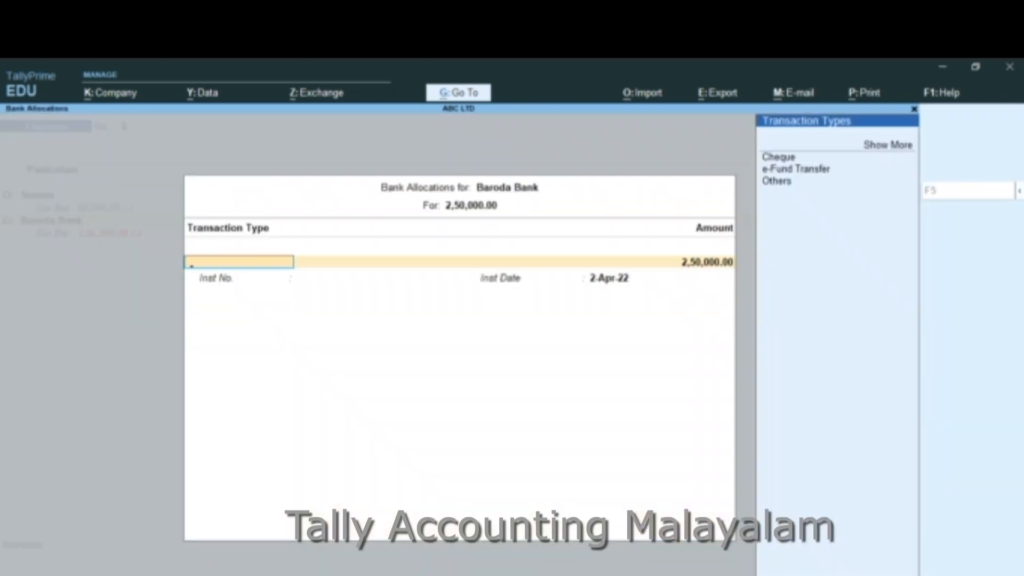
pyautogui.press('Down')
pyautogui.press('Down')
pyautogui.press('Return')
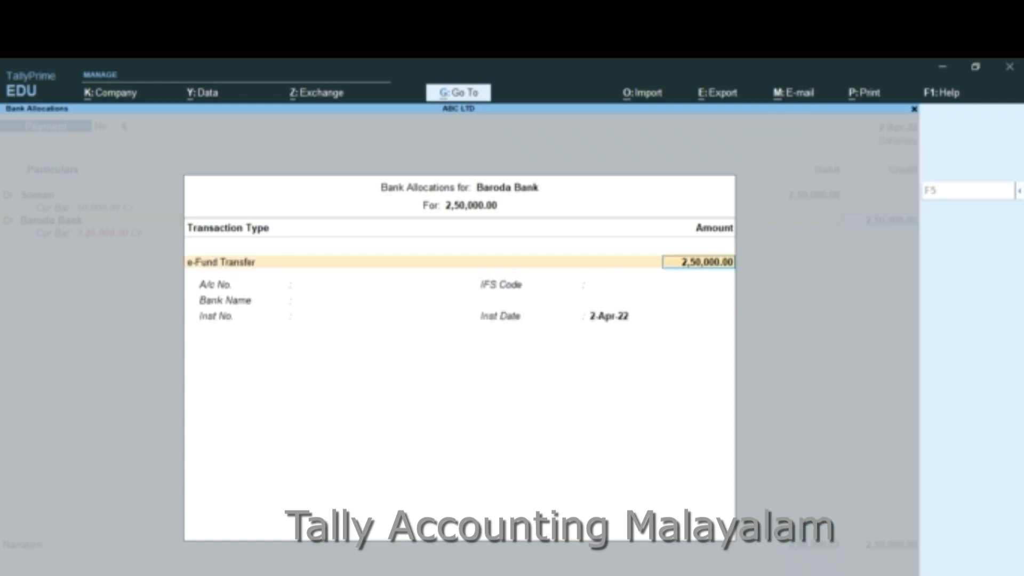
pyautogui.press('Return')
pyautogui.press('Return')
pyautogui.press('Return')
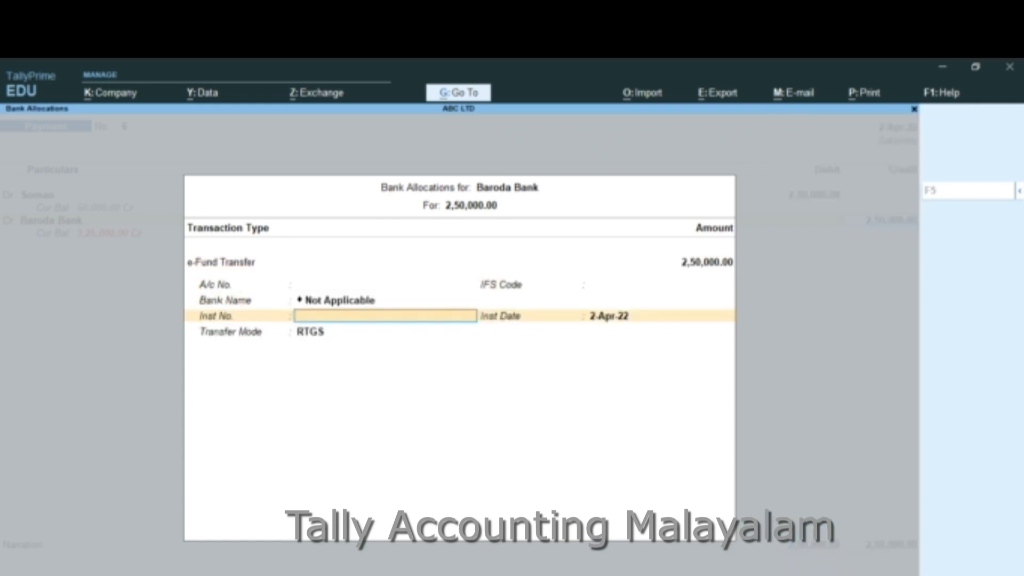
pyautogui.press('Return')
pyautogui.press('Return')
pyautogui.press('Return')
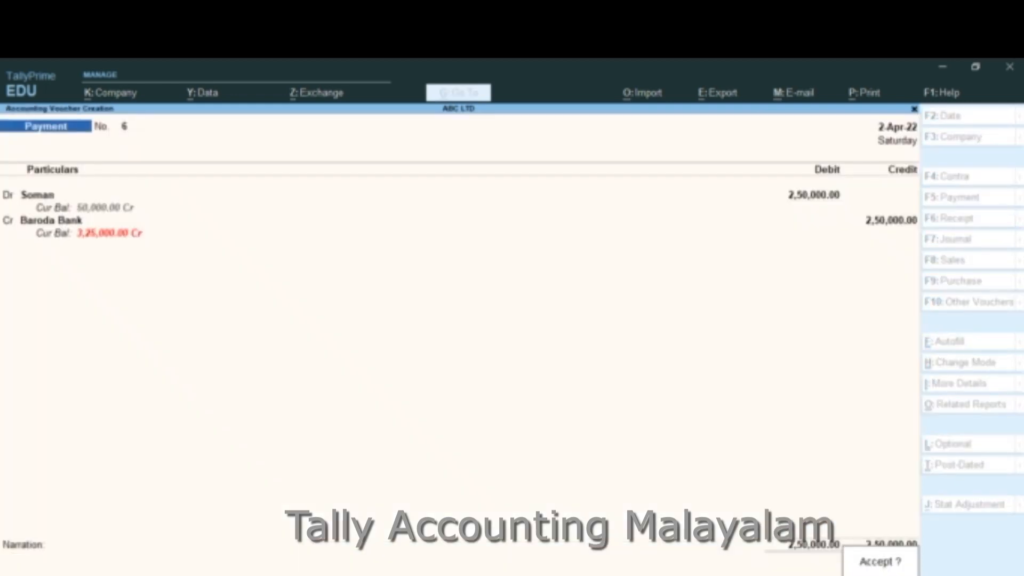
pyautogui.press('Return')
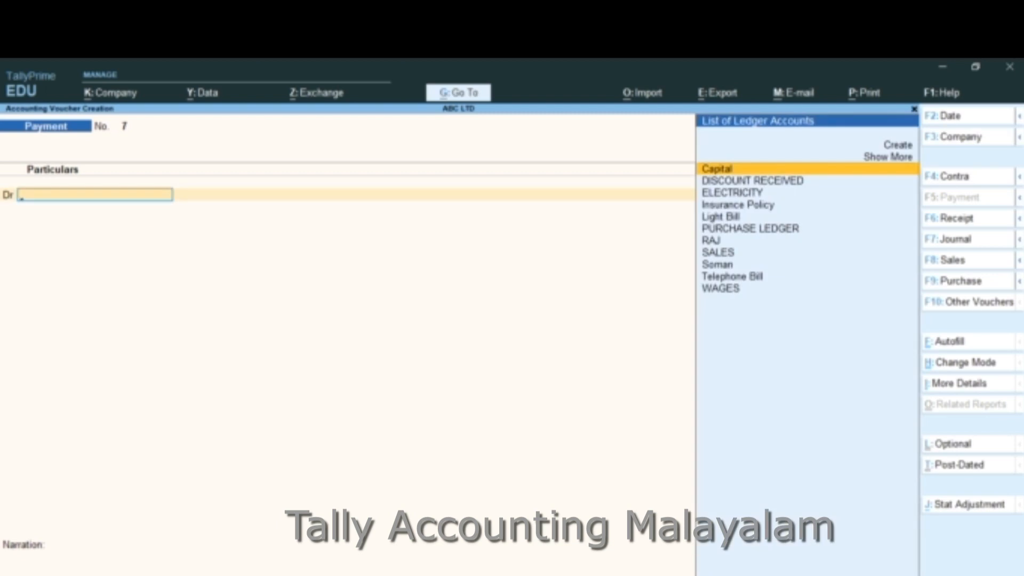
# - Review the Baroda Bank entries and their transaction types in Bank Reconciliation, and return to the Gateway of Tally
pyautogui.press('Escape')
pyautogui.press('Down')
pyautogui.press('Down')
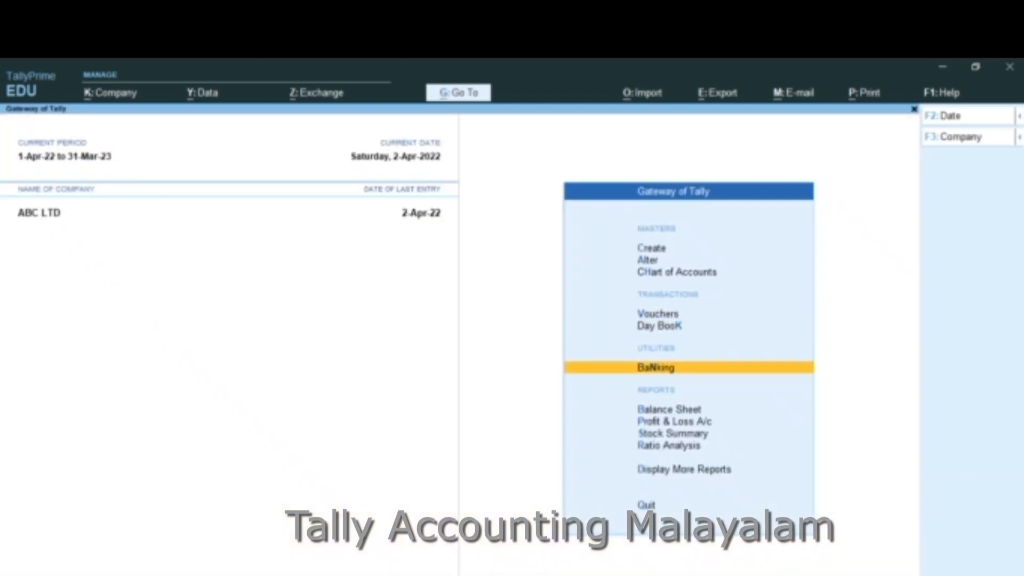
pyautogui.press('Return')
pyautogui.press('Down')
pyautogui.press('Down')
pyautogui.press('Down')
pyautogui.press('Down')
pyautogui.press('Down')
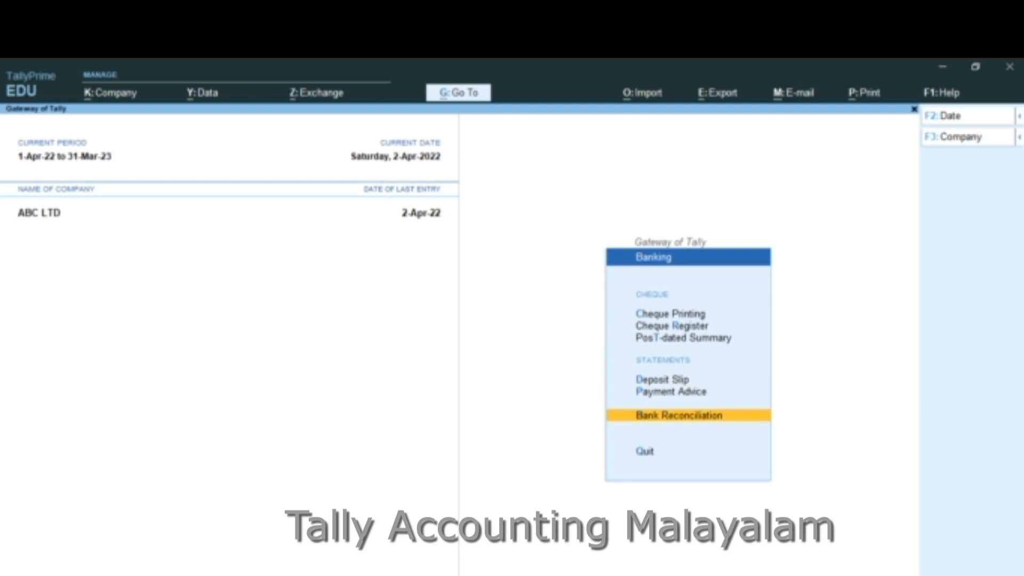
pyautogui.press('Return')
pyautogui.press('Down')
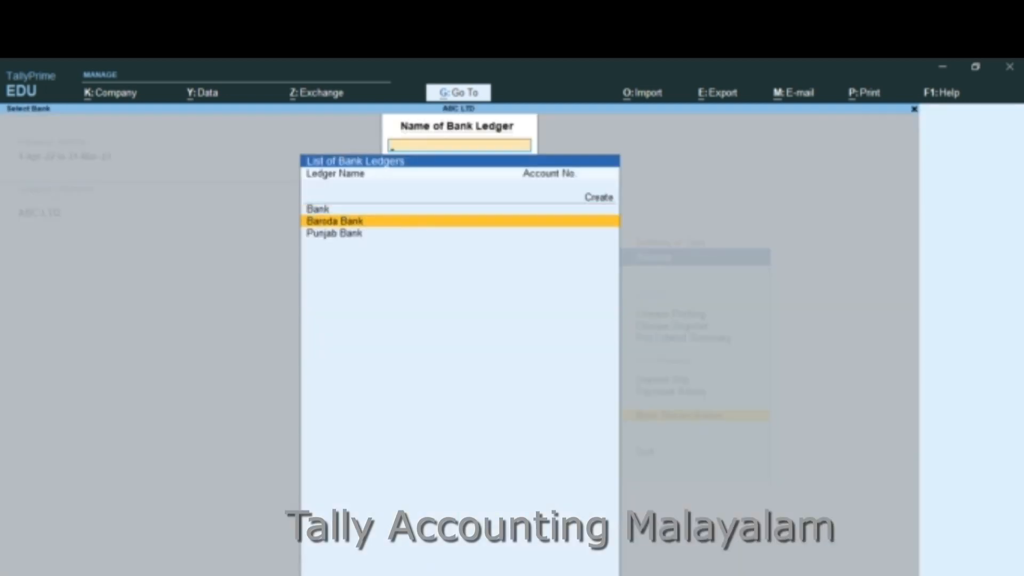
pyautogui.press('Return')
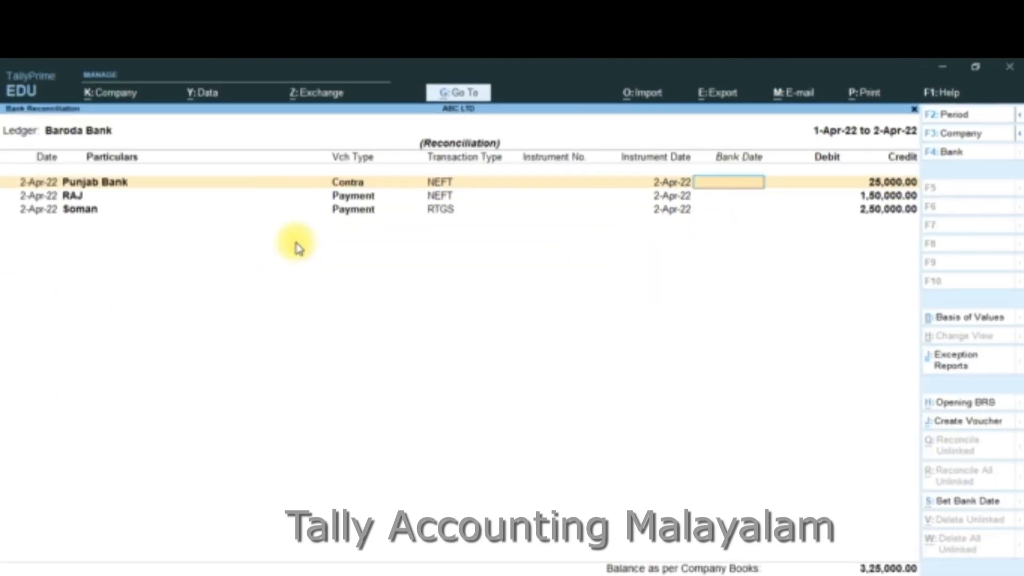
pyautogui.press('Escape')
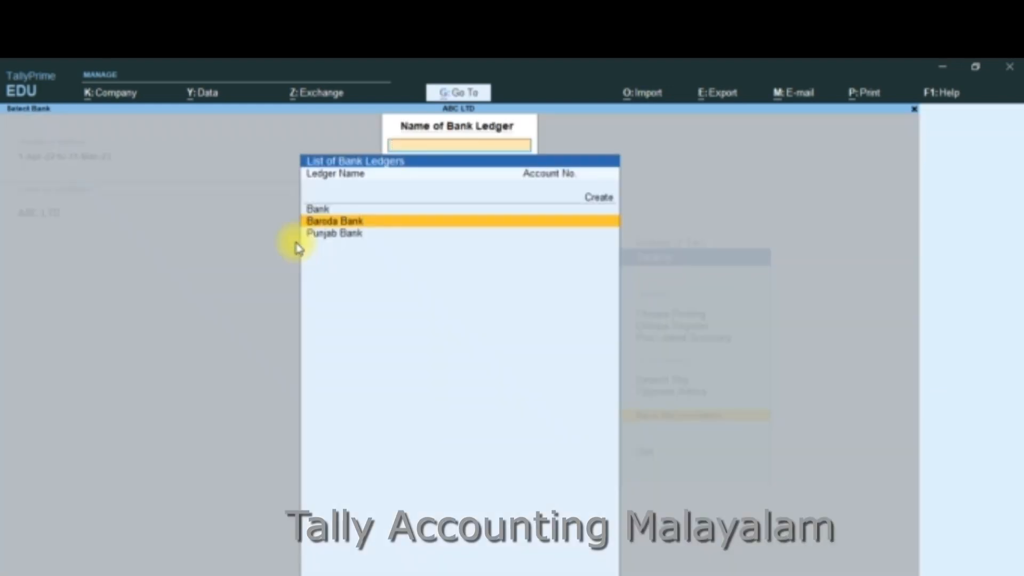
pyautogui.press('Escape')
pyautogui.press('Escape')
pyautogui.press('Escape')
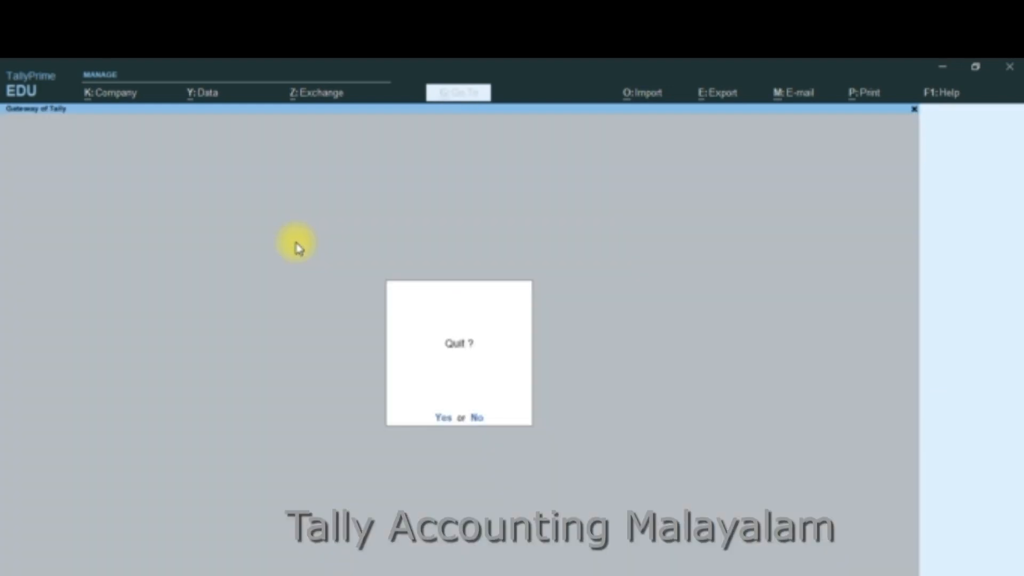
pyautogui.press('n')
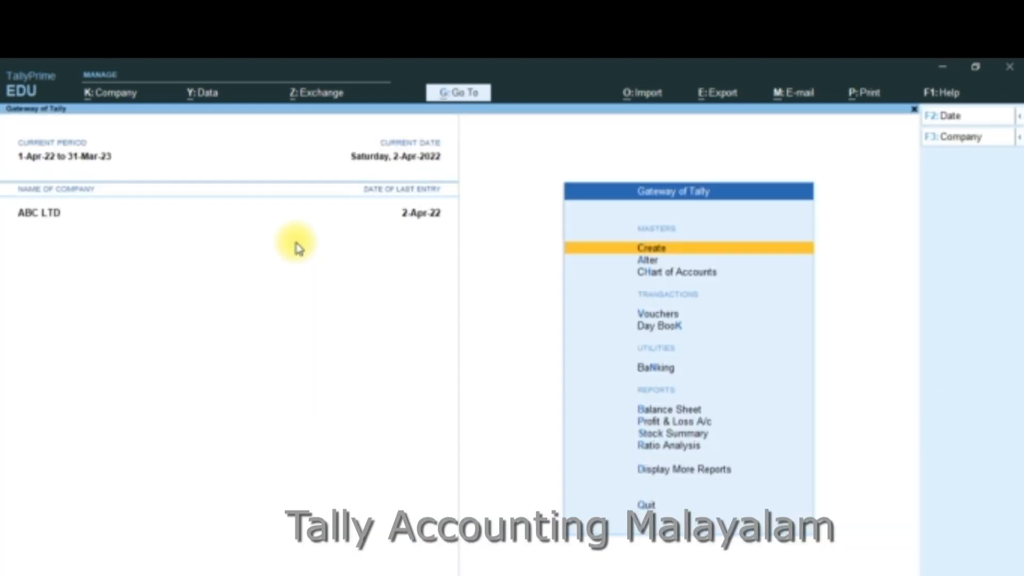
# - Start a new payment voucher and begin creating a ledger named Drawings from its debit line
pyautogui.press('v')
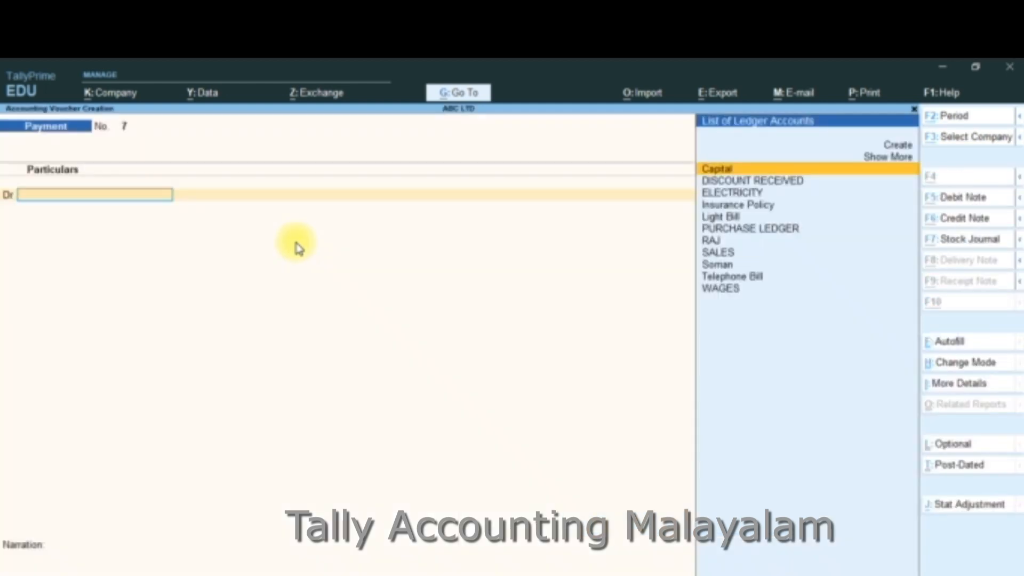
pyautogui.hotkey('alt', 'c')
pyautogui.write('Draw')
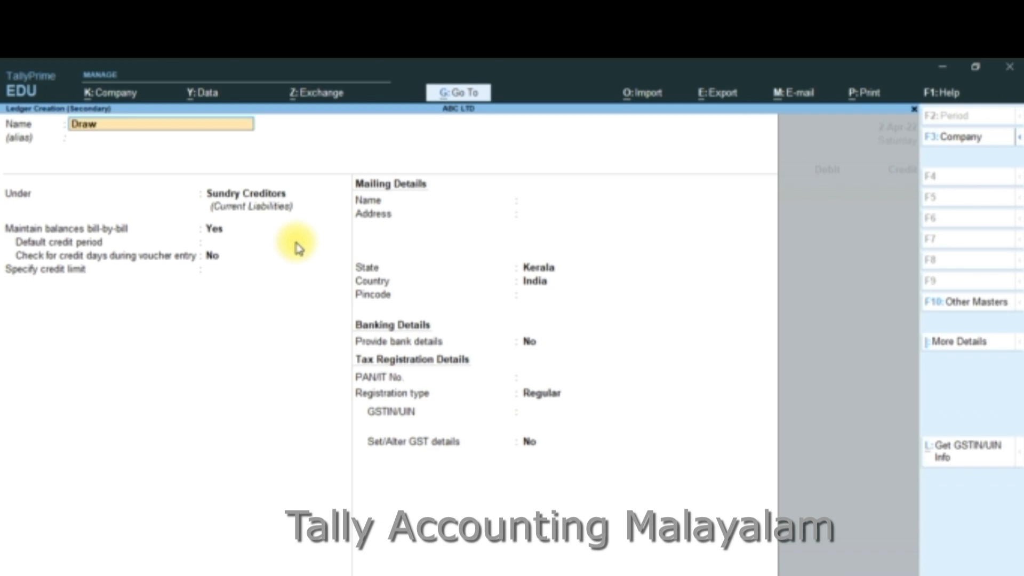
pyautogui.write('ings')
pyautogui.press('Return')
pyautogui.press('Return')
# - Place the Drawings ledger under Capital Account and save it without GSTIN details
pyautogui.write('c')
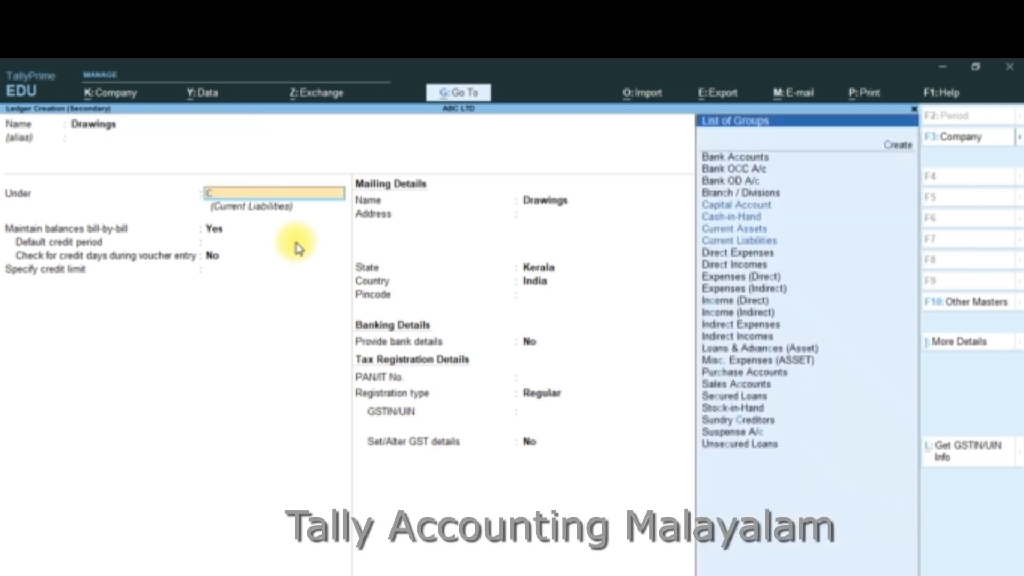
pyautogui.press('Down')
pyautogui.press('Up')
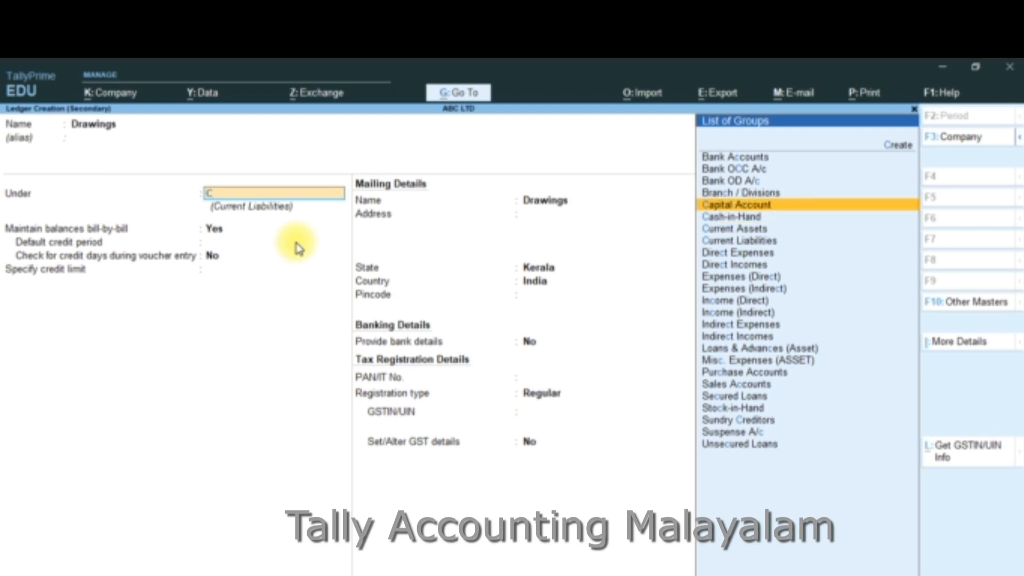
pyautogui.press('Return')
pyautogui.press('Return')
pyautogui.press('Return')
pyautogui.press('Return')
pyautogui.press('Return')
pyautogui.press('Return')
pyautogui.press('Return')
pyautogui.press('Return')
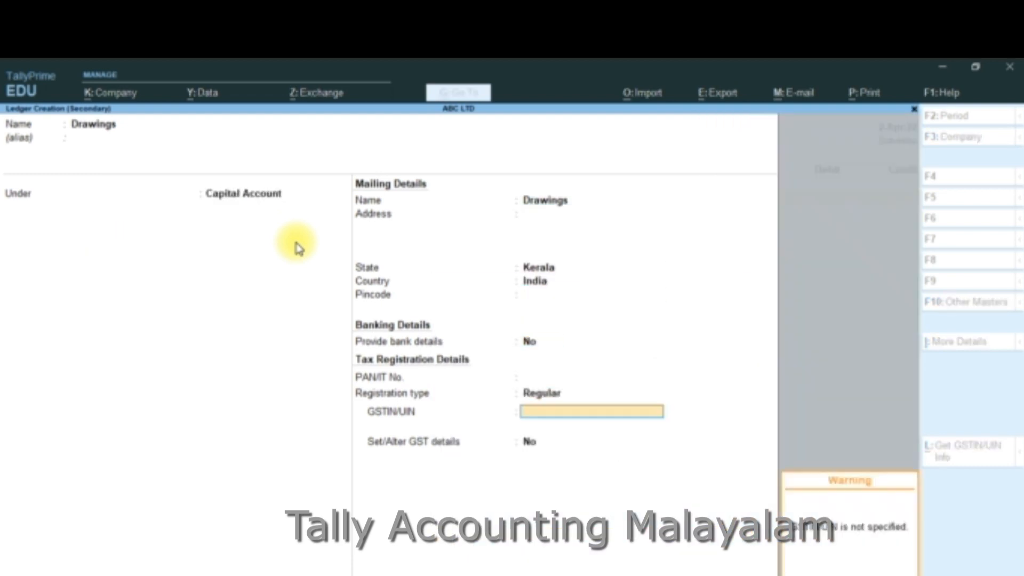
pyautogui.press('Return')
pyautogui.press('Return')
pyautogui.press('Return')
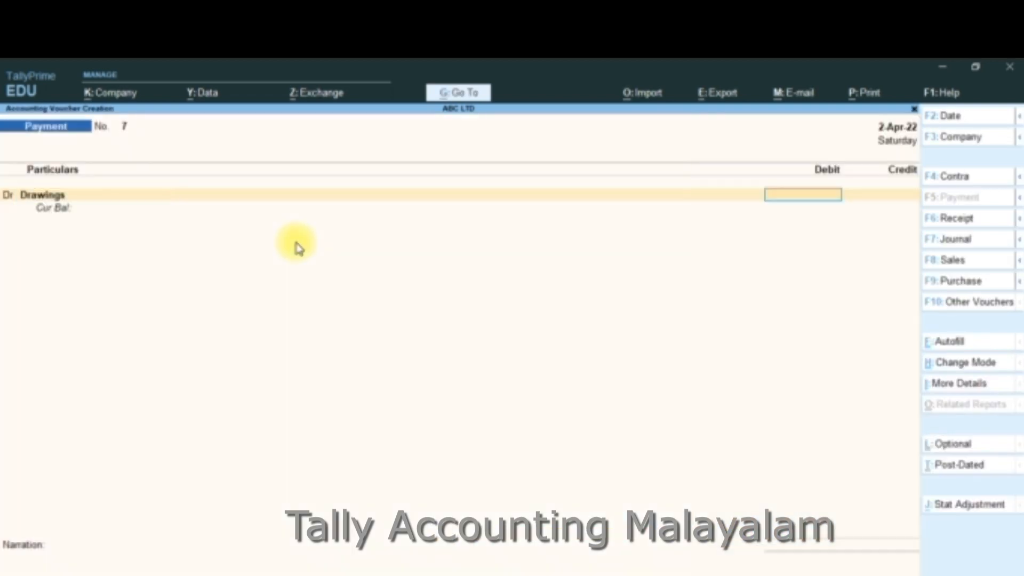
# - Debit Drawings with 1,500 and credit Baroda Bank with the same amount
pyautogui.write('1500')
pyautogui.press('Return')
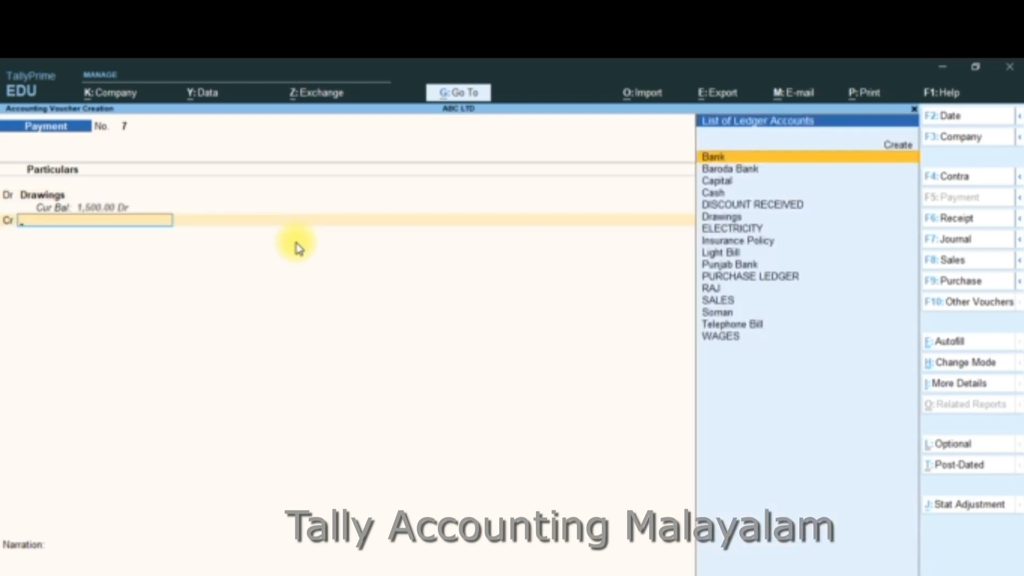
pyautogui.press('Down')
pyautogui.press('Return')
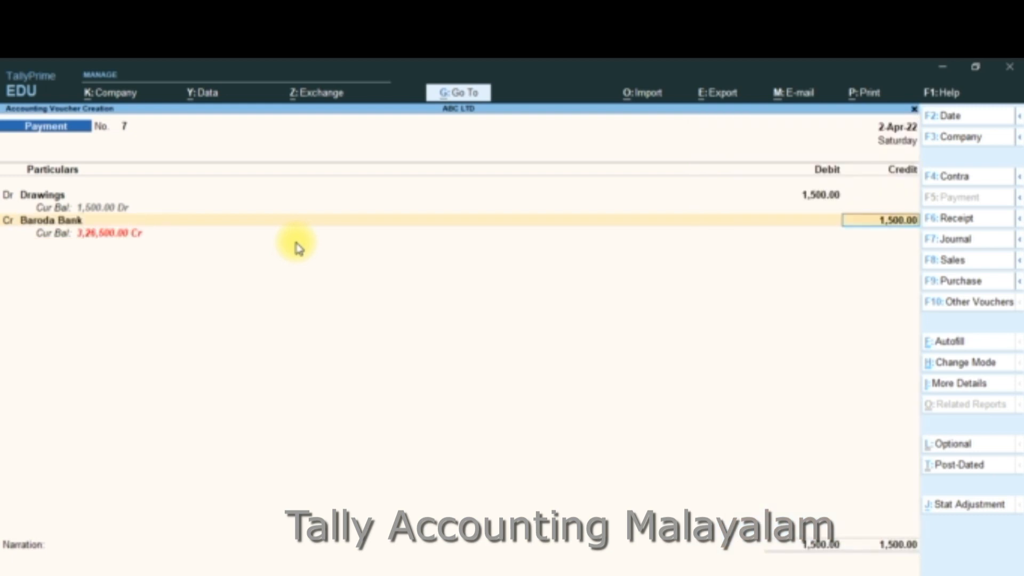
pyautogui.press('Return')
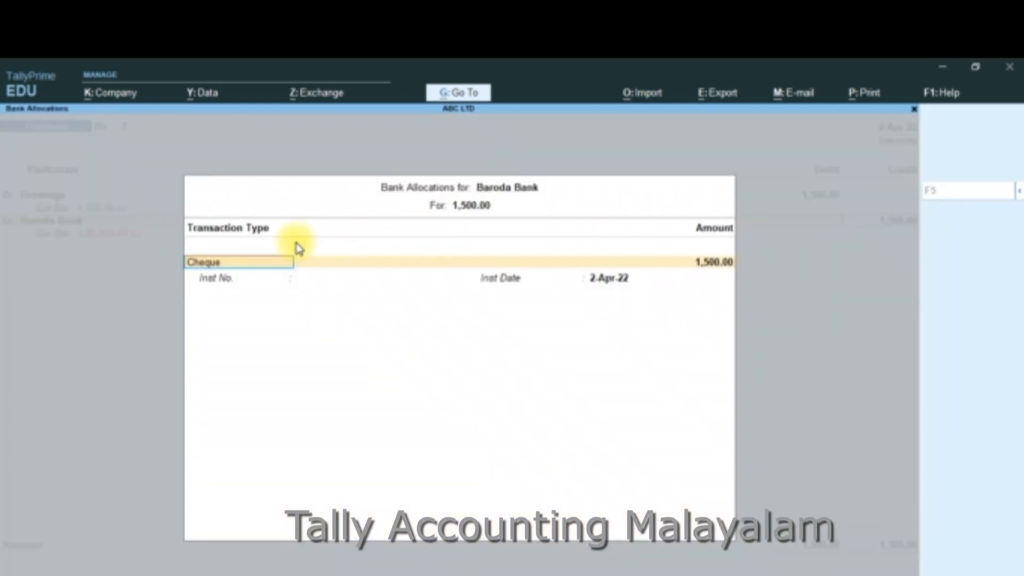
# - Allocate the 1,500 from Baroda Bank as a Cheque without an instrument number, and save the payment voucher
pyautogui.press('Return')
pyautogui.press('Return')
pyautogui.press('Return')
pyautogui.press('Return')
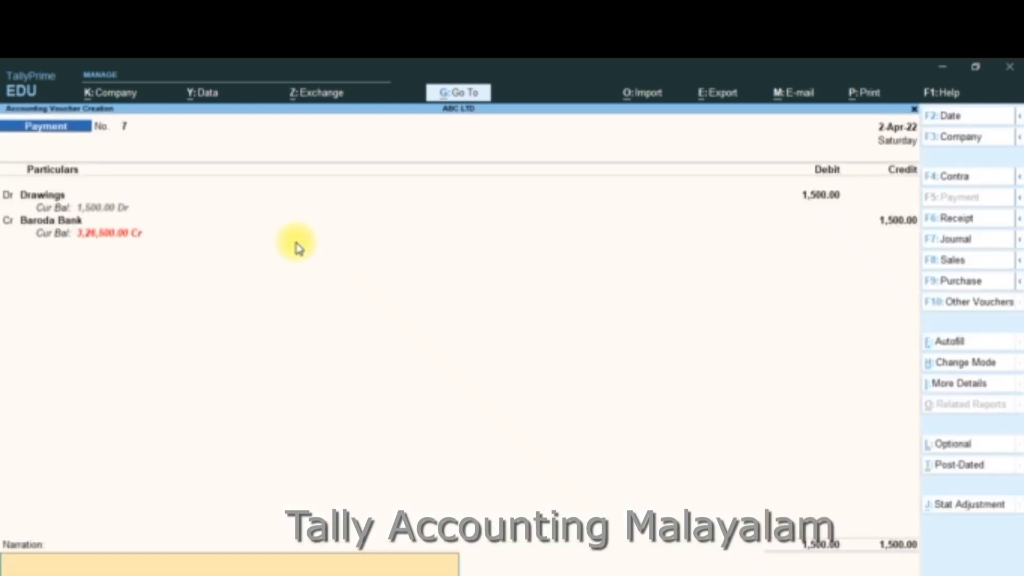
pyautogui.press('Return')
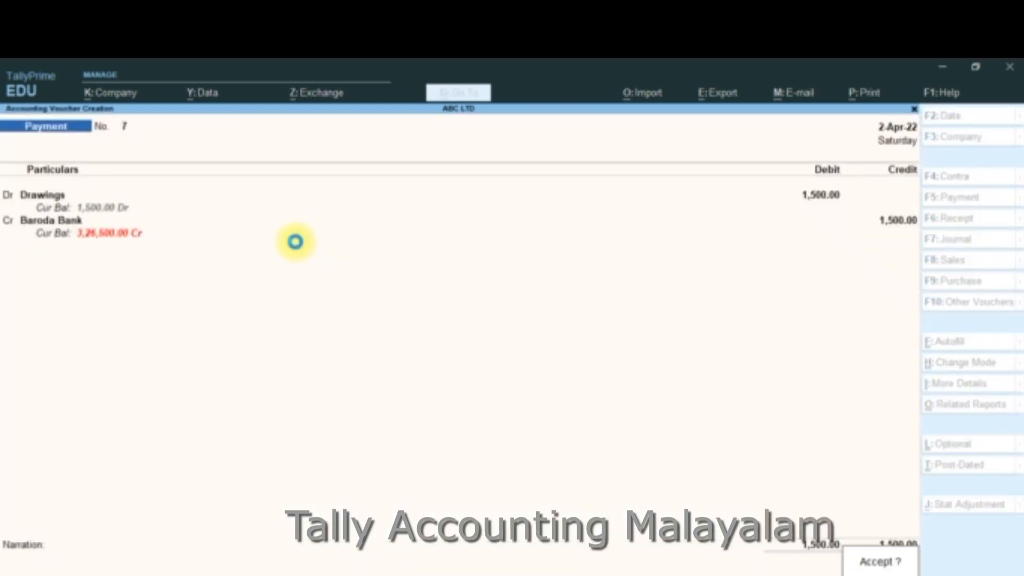
pyautogui.press('Return')
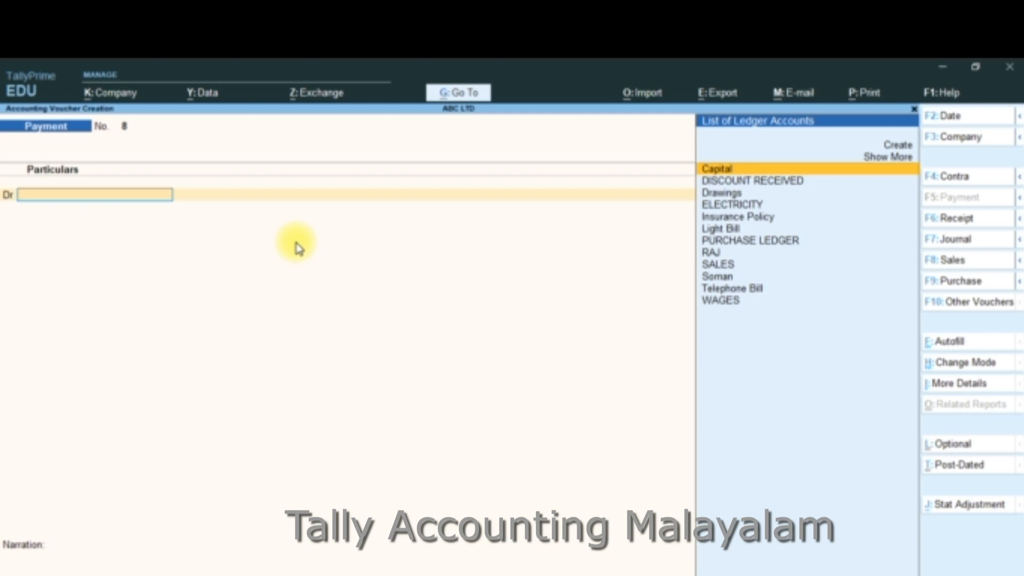
# - Create a Bank Charges ledger under Indirect Expenses from the debit line of the next payment voucher
pyautogui.hotkey('alt', 'c')
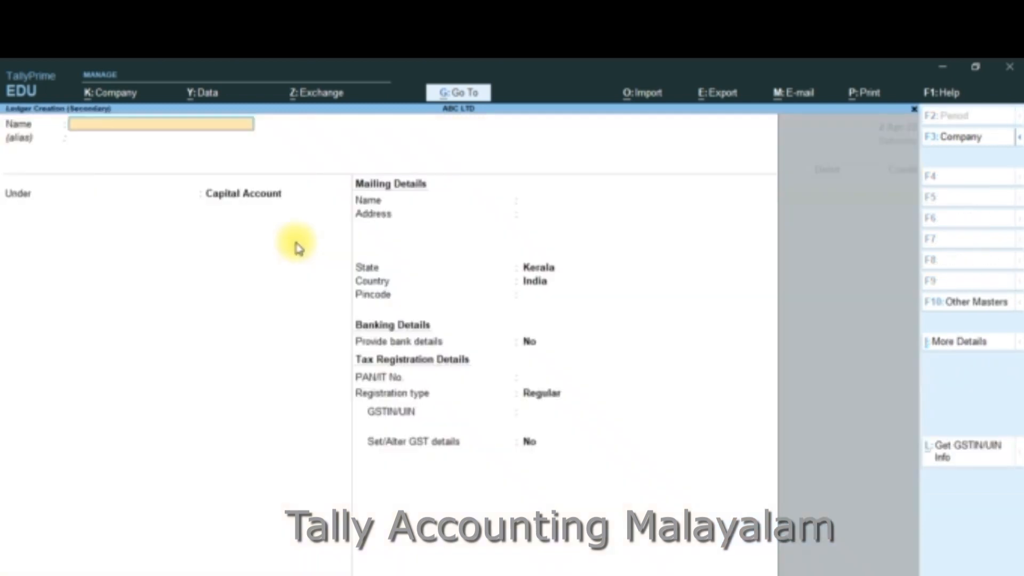
pyautogui.write('Bank Charges')
pyautogui.press('Return')
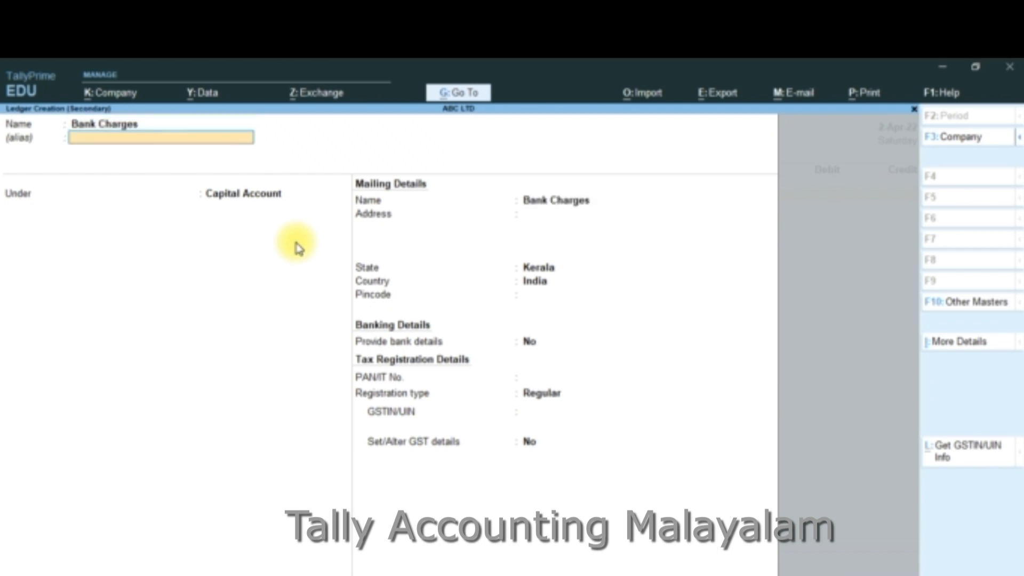
pyautogui.press('Return')
pyautogui.press('BackSpace')
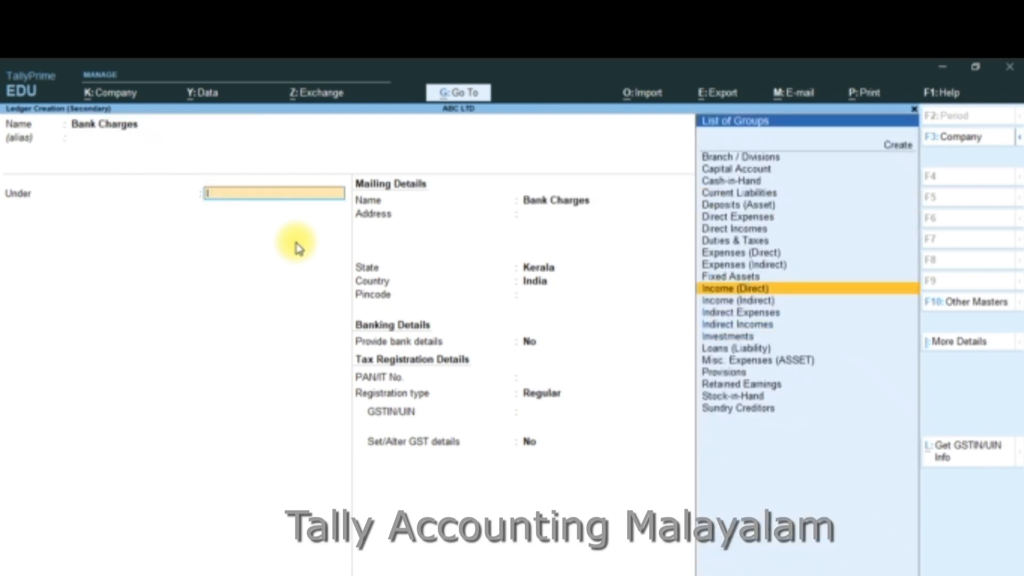
pyautogui.press('Down')
pyautogui.press('Down')
pyautogui.press('Return')
pyautogui.press('Return')
pyautogui.press('Return')
pyautogui.press('Return')
pyautogui.press('Return')
pyautogui.press('Return')
pyautogui.press('Return')
pyautogui.press('Return')
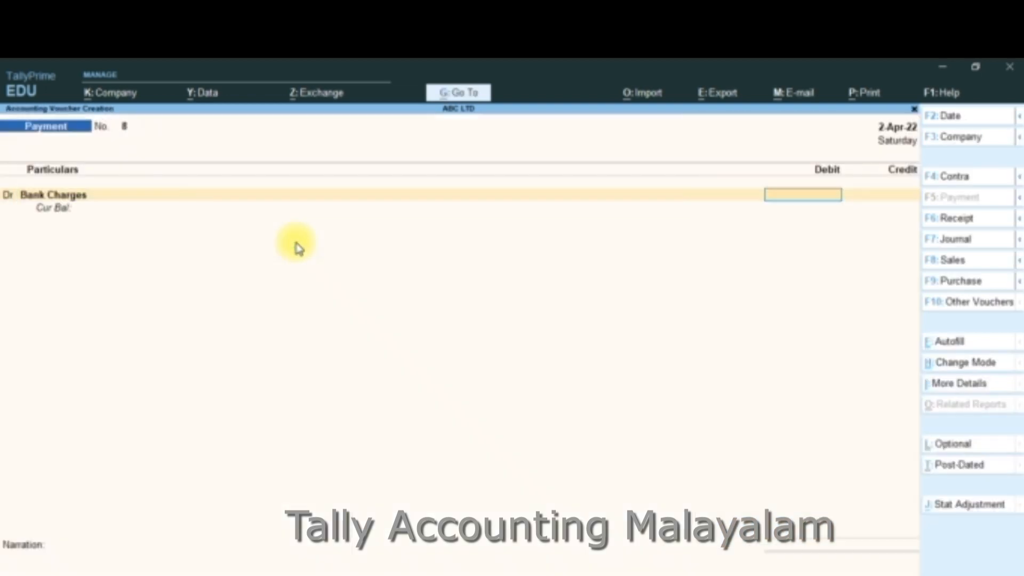
# - Debit Bank Charges with 750 and credit Baroda Bank with the same amount
pyautogui.write('750')
pyautogui.press('Return')
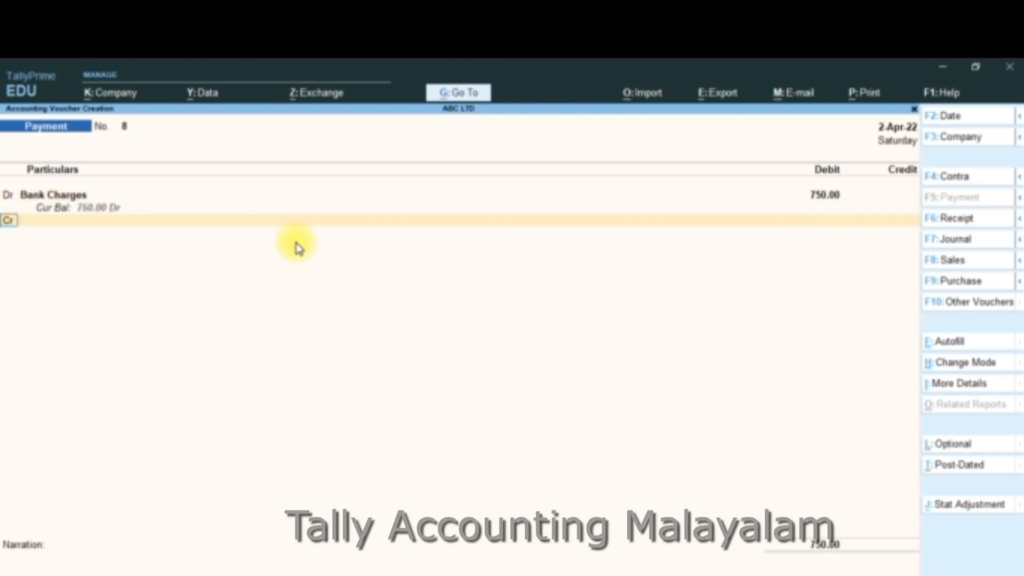
pyautogui.press('Down')
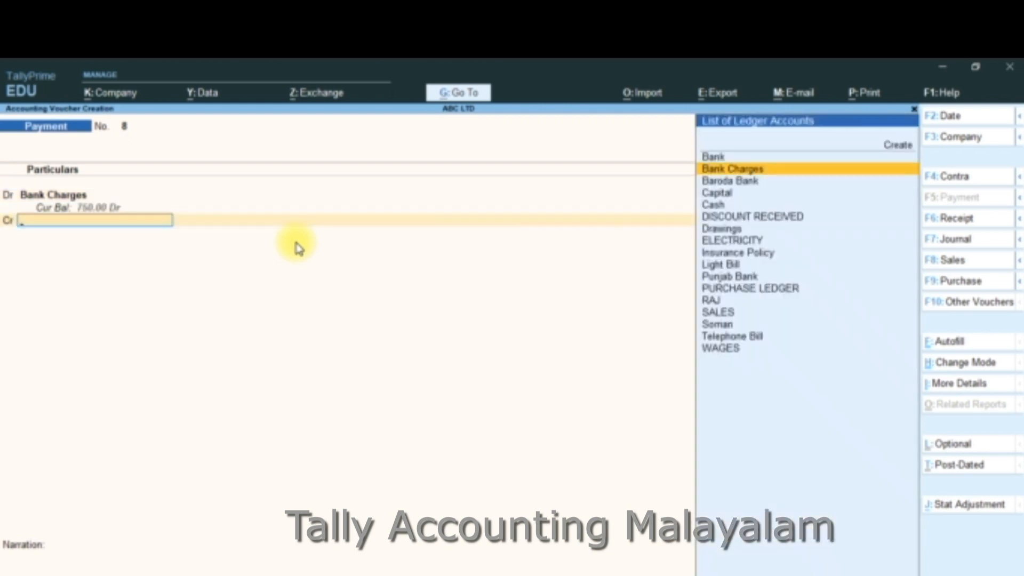
pyautogui.press('Return')
pyautogui.press('Return')
pyautogui.press('BackSpace')
pyautogui.press('BackSpace')
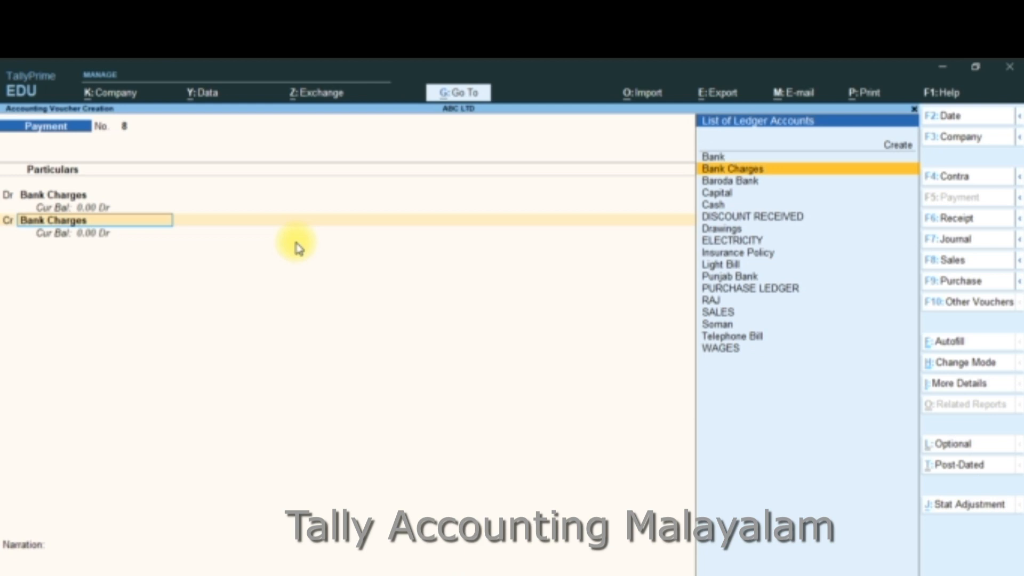
pyautogui.press('Down')
pyautogui.press('Return')
pyautogui.press('Return')
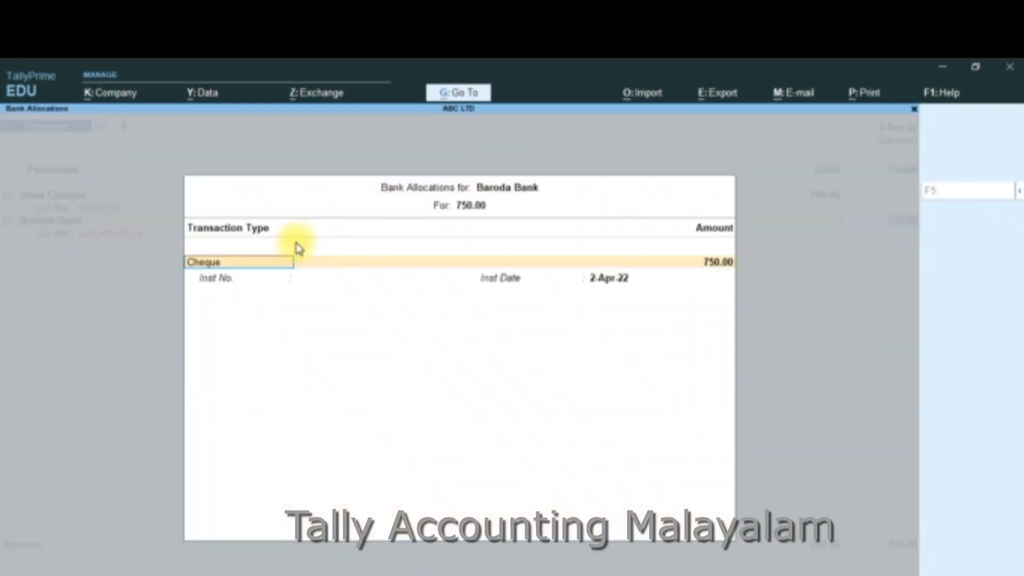
# - Allocate the 750 from Baroda Bank as an e-Fund Transfer without account details, and save the payment voucher
pyautogui.press('BackSpace')
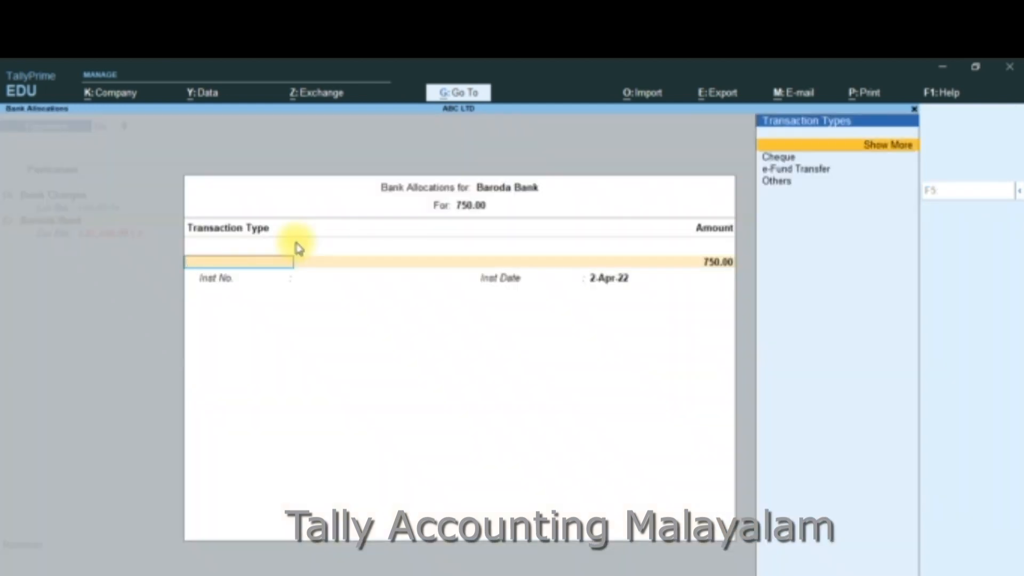
pyautogui.press('Down')
pyautogui.press('Down')
pyautogui.press('Return')
pyautogui.press('Return')
pyautogui.press('Return')
pyautogui.press('Return')
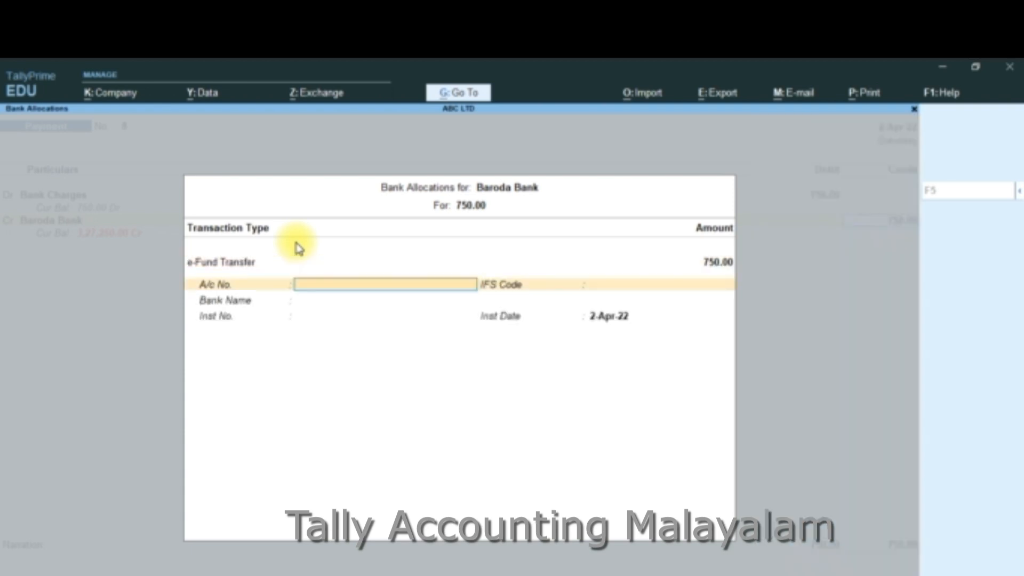
pyautogui.press('Return')
pyautogui.press('Return')
pyautogui.press('Return')
pyautogui.press('Return')
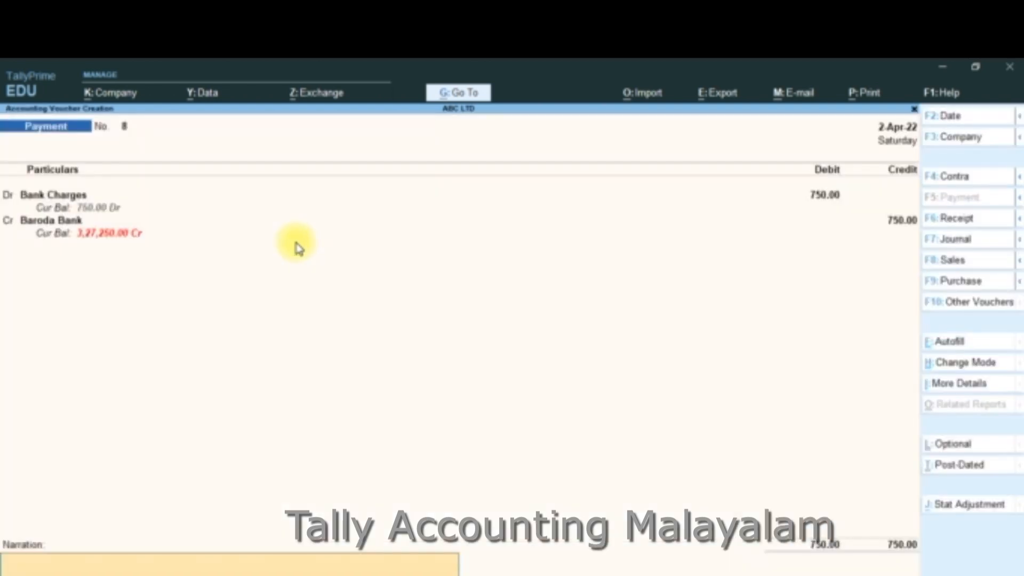
pyautogui.press('Return')
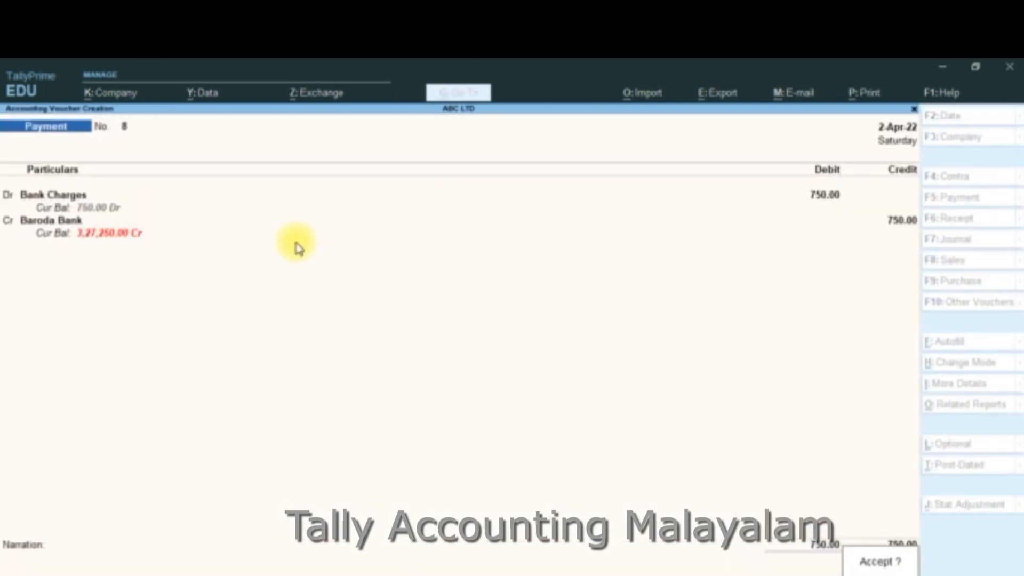
pyautogui.press('Return')
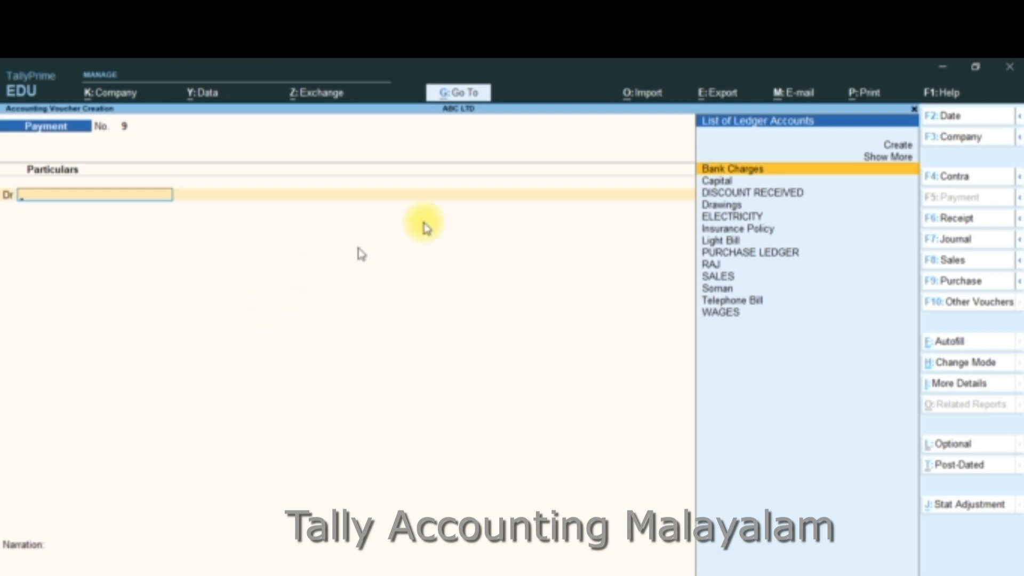
# - Start a receipt voucher and credit the customer ledger listed directly above SALES with 15,000
pyautogui.click(951, 222)
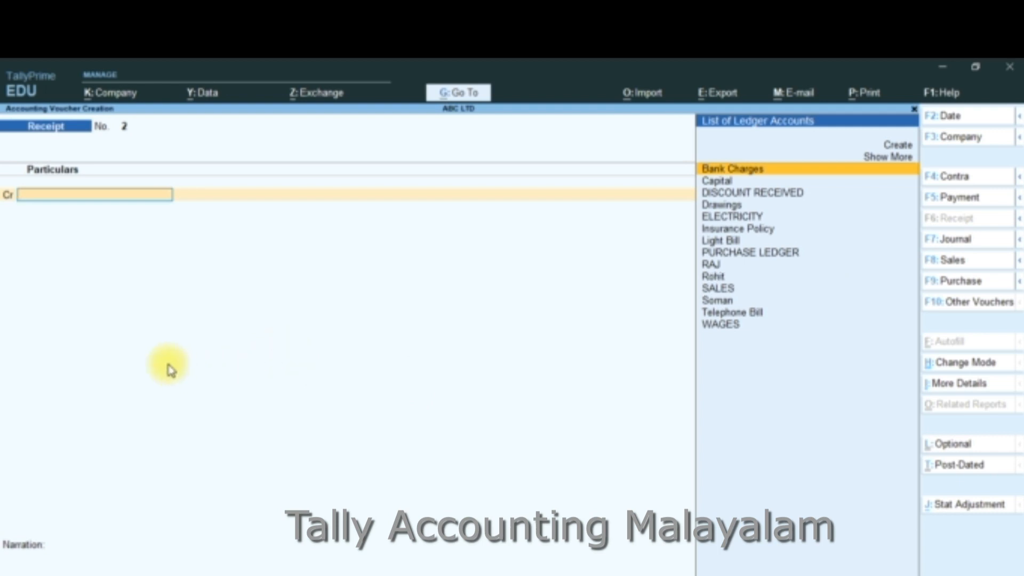
pyautogui.press('Down')
pyautogui.press('Down')
pyautogui.press('Down')
pyautogui.press('Down')
pyautogui.press('Down')
pyautogui.press('Down')
pyautogui.press('Down')
pyautogui.press('Down')
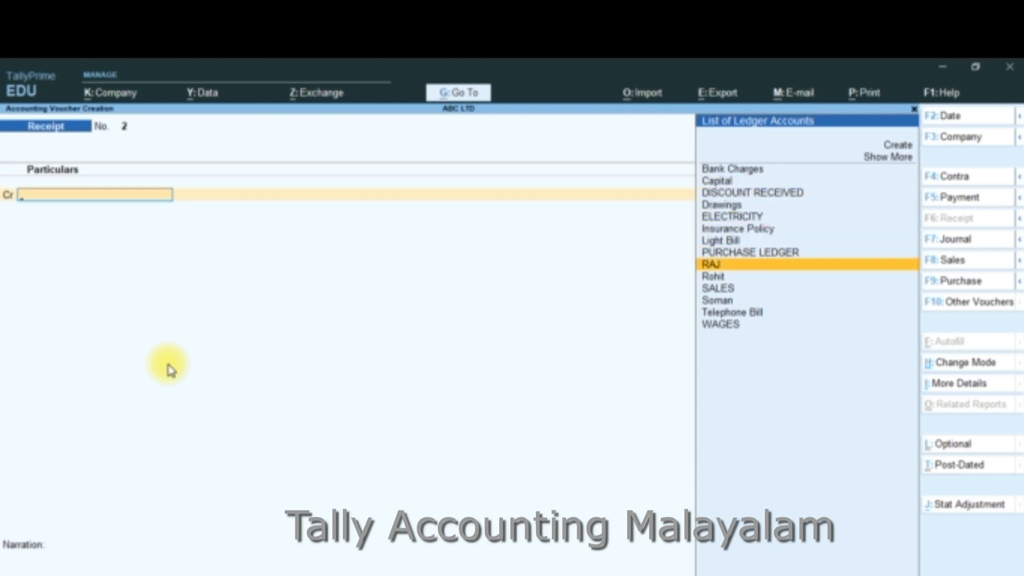
pyautogui.press('Down')
pyautogui.press('Return')
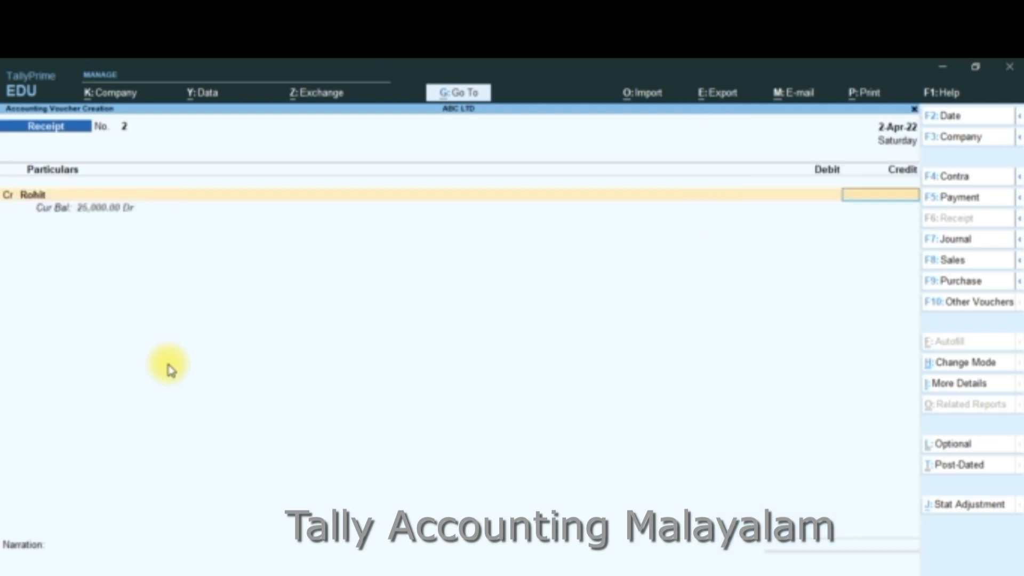
pyautogui.write('1')
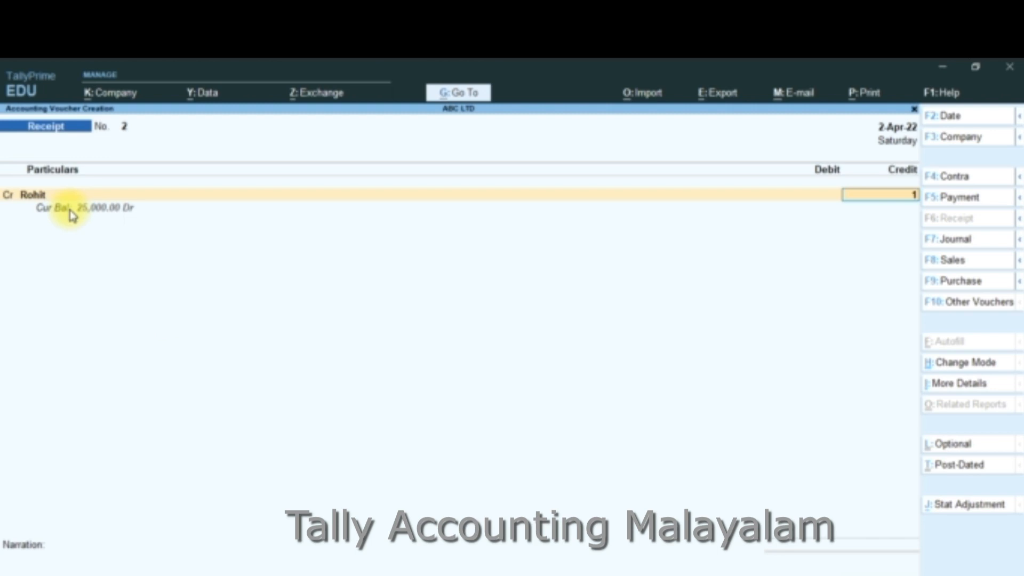
pyautogui.write('5000')
pyautogui.press('Return')
# - Set the bill-wise reference for 15,000 to On Account and debit Baroda Bank with the same amount
pyautogui.press('Return')
pyautogui.press('Return')
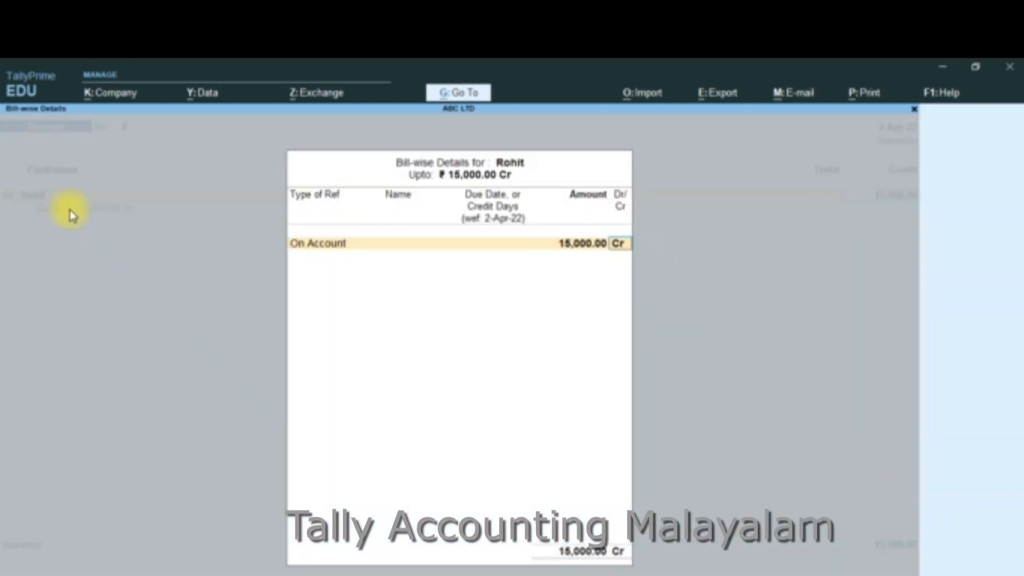
pyautogui.press('Return')
pyautogui.press('Return')
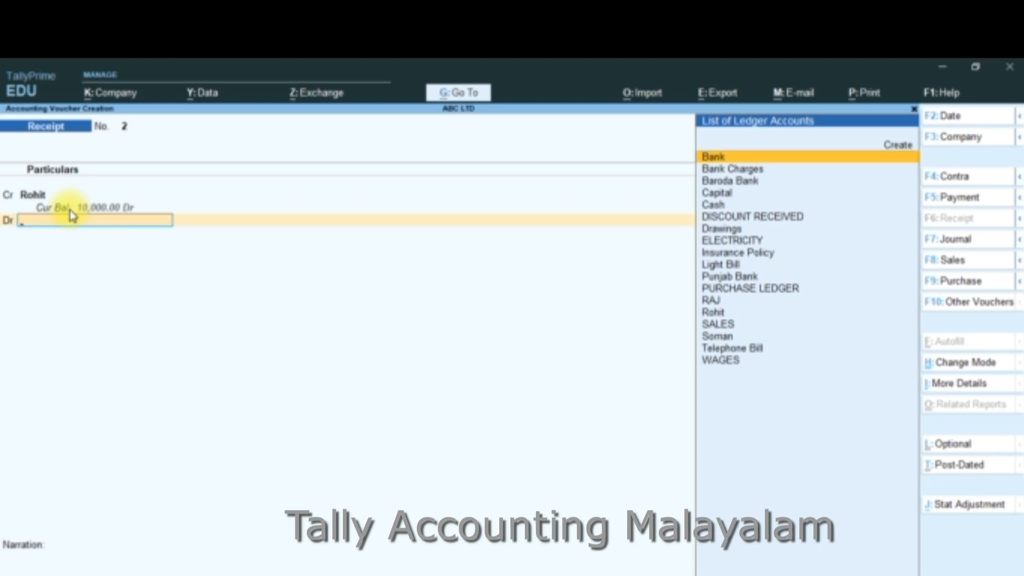
pyautogui.press('Down')
pyautogui.press('Down')
pyautogui.press('Return')
pyautogui.press('Return')
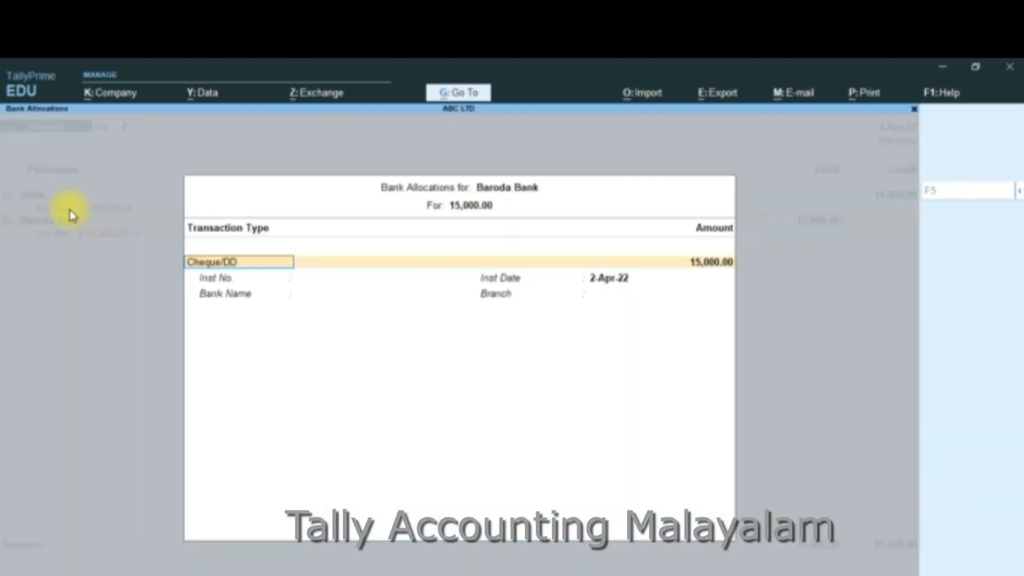
# - Allocate the 15,000 received in Baroda Bank as Cheque/DD, leaving the instrument number, bank name and branch blank
pyautogui.press('Return')
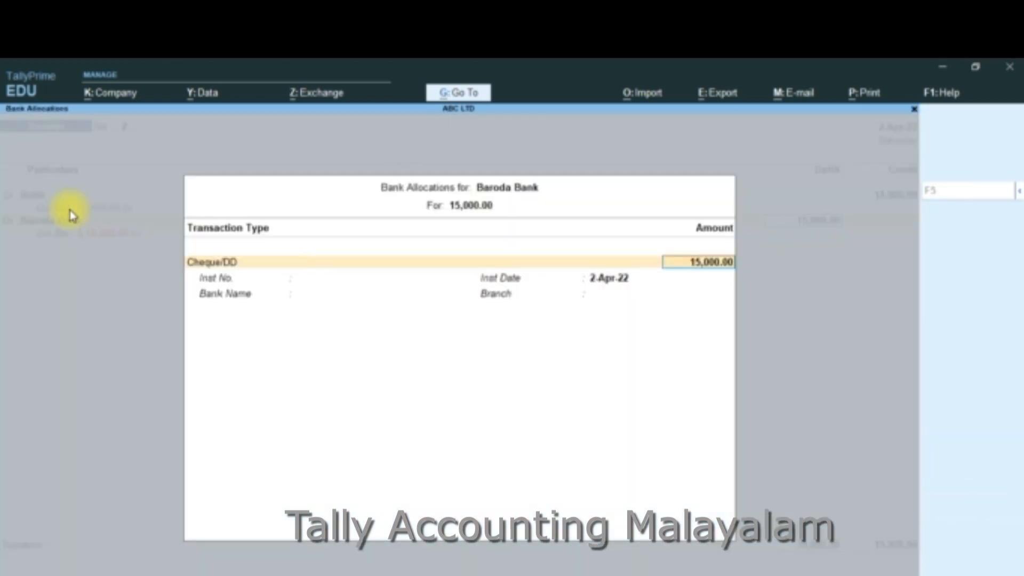
pyautogui.press('Return')
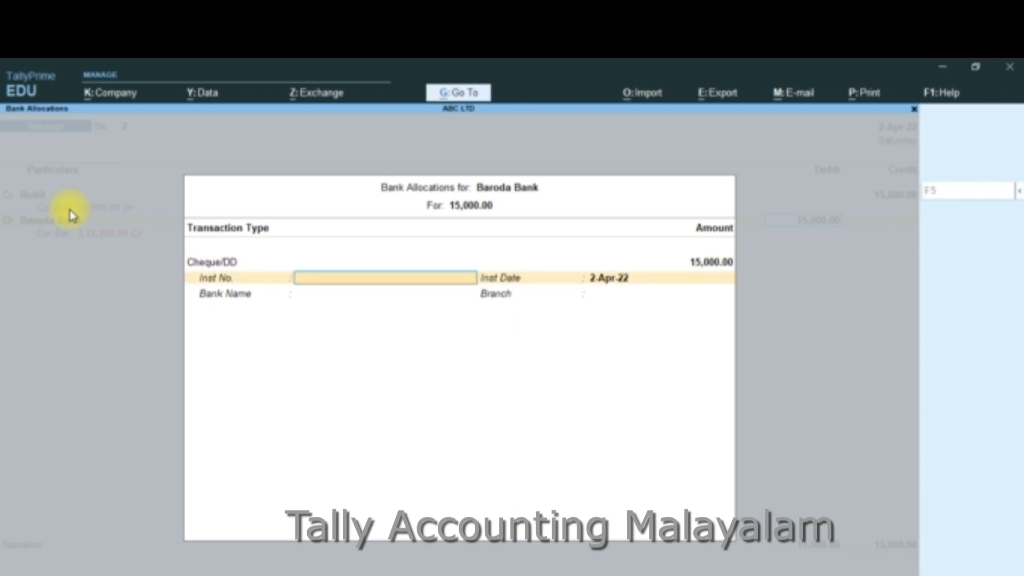
pyautogui.press('Return')
pyautogui.press('Return')
pyautogui.press('Return')
pyautogui.press('Return')
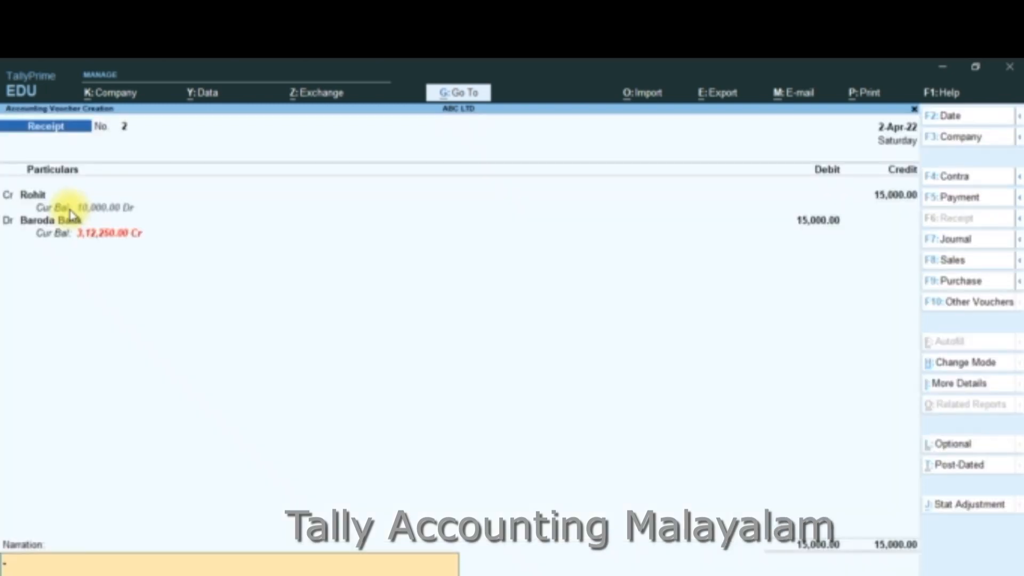
# - Save the 15,000 receipt voucher without a narration and start a new ledger named Interest Received in the next receipt
pyautogui.press('Return')
pyautogui.press('Return')
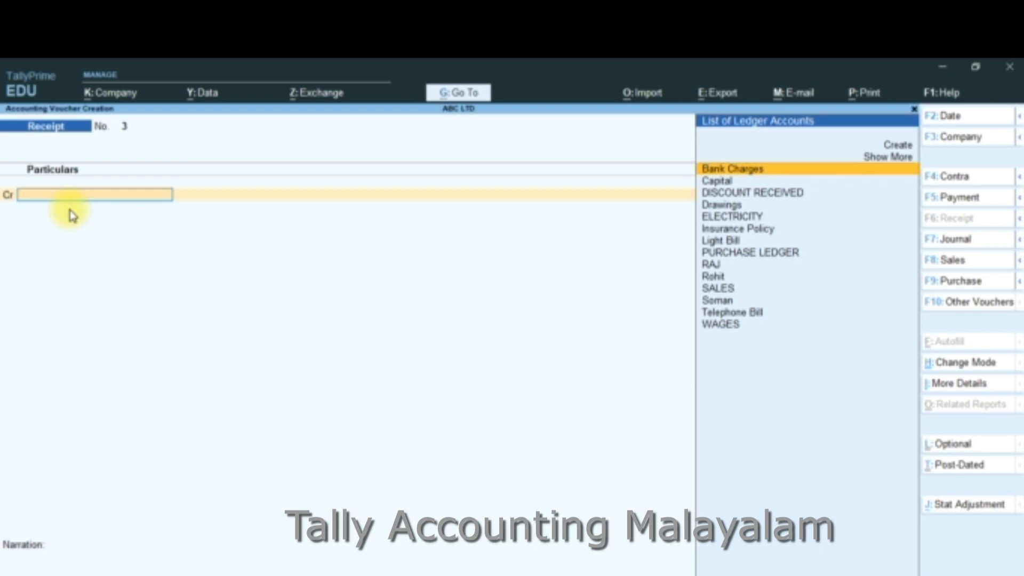
pyautogui.hotkey('alt', 'c')
pyautogui.write('Inte')
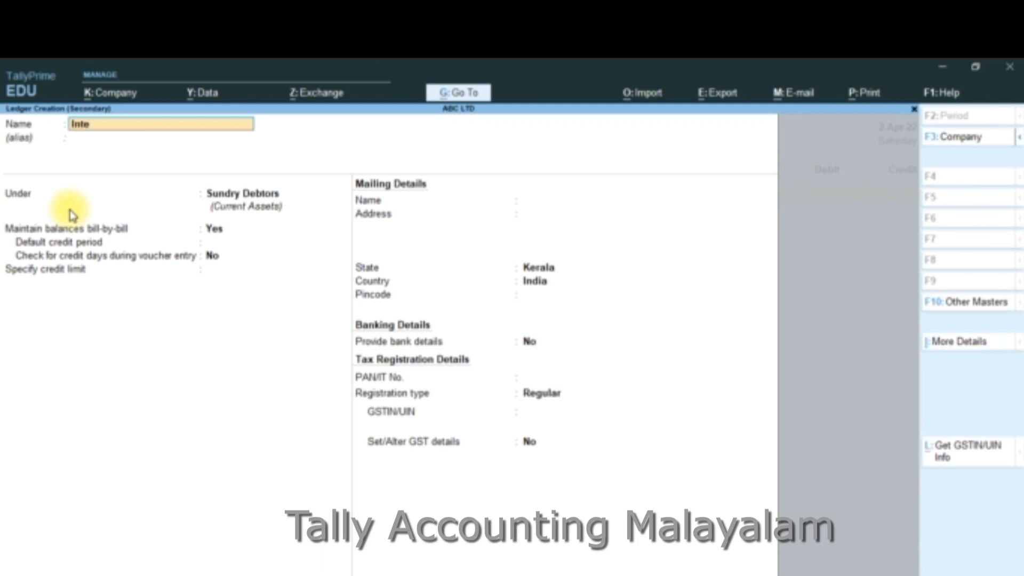
pyautogui.write('rest Received')
pyautogui.press('Return')
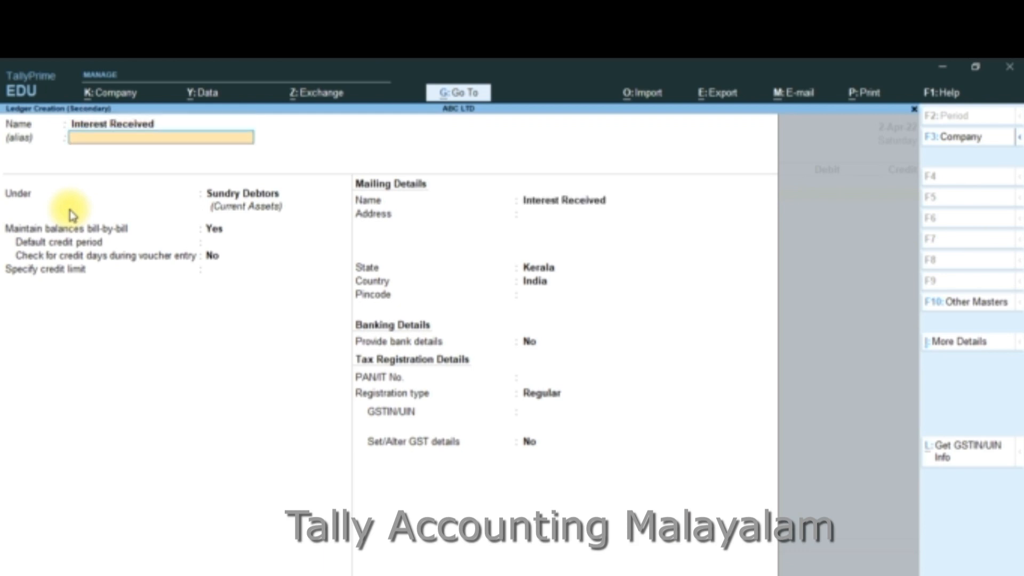
# - Place the Interest Received ledger under Indirect Incomes, leave its remaining details at their defaults and save it
pyautogui.press('Return')
pyautogui.press('BackSpace')
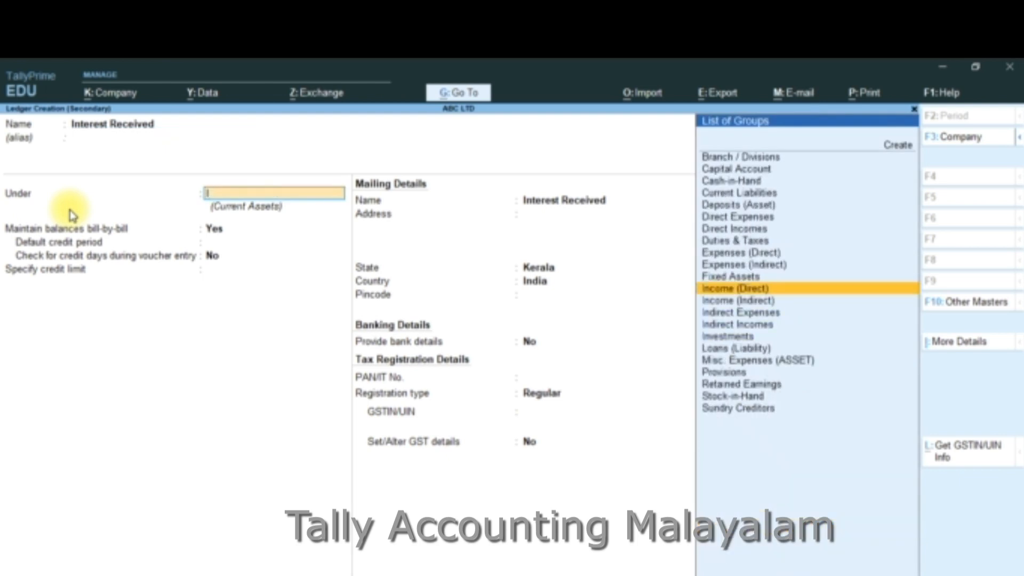
pyautogui.press('Down')
pyautogui.press('Down')
pyautogui.press('Down')
pyautogui.press('Return')
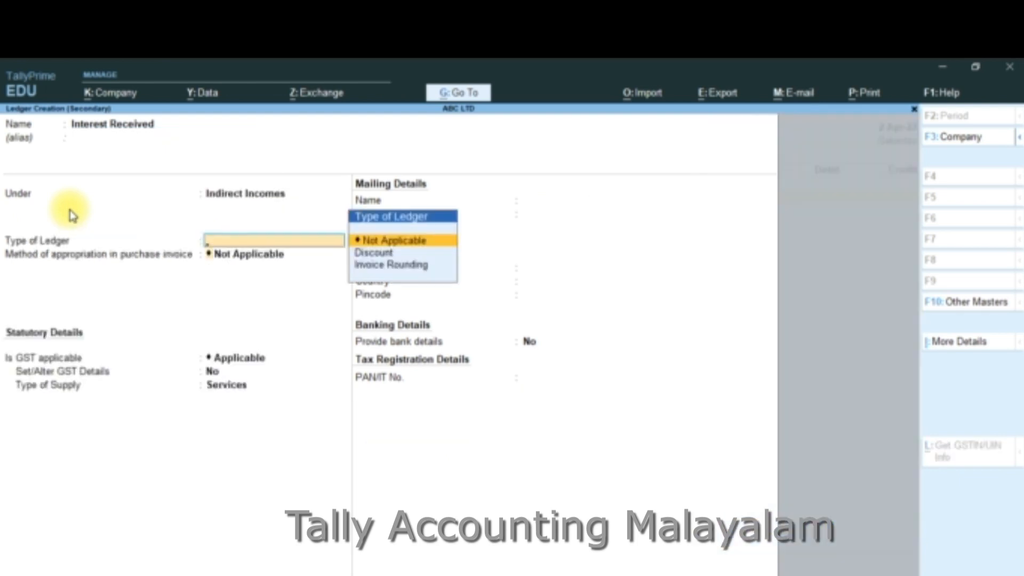
pyautogui.press('Return')
pyautogui.press('Return')
pyautogui.press('Return')
pyautogui.press('Return')
pyautogui.press('Return')
pyautogui.press('Return')
pyautogui.press('Return')
pyautogui.press('Return')
pyautogui.press('Return')
pyautogui.press('Return')
pyautogui.press('Return')
pyautogui.press('Return')
pyautogui.press('Return')
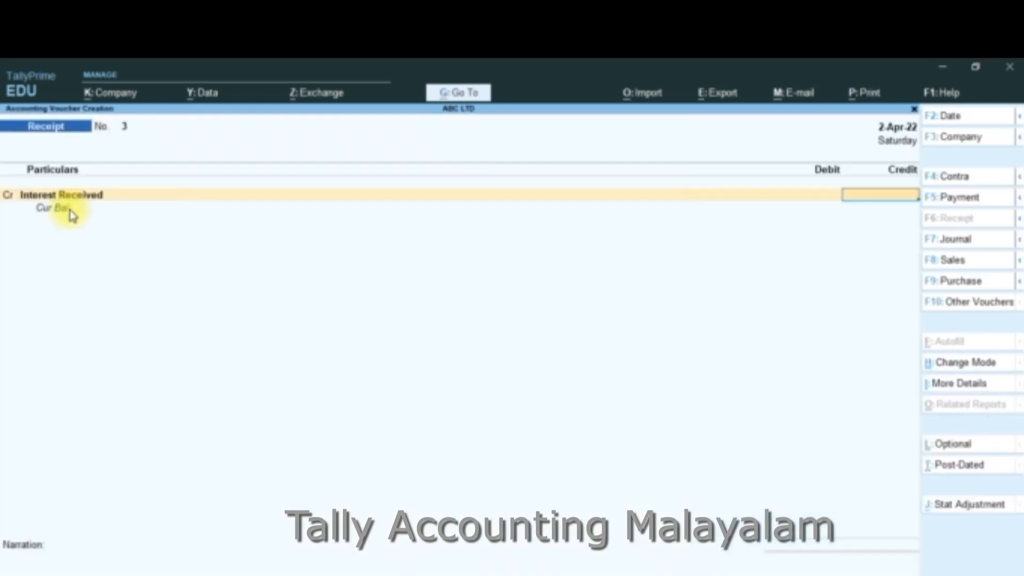
# - Credit Interest Received with 1,200 and debit Baroda Bank with the same amount
pyautogui.write('1200')
pyautogui.press('Return')
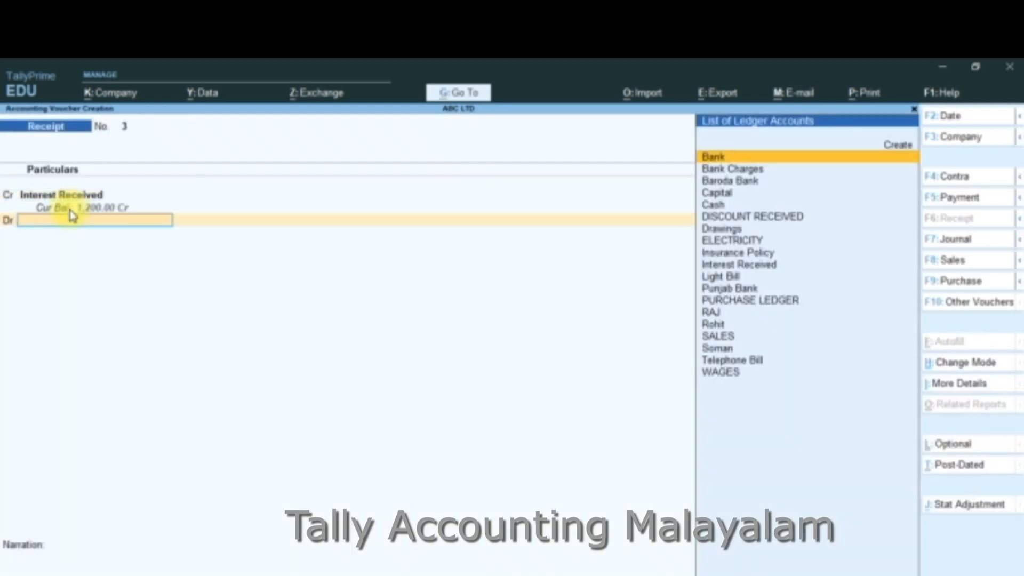
pyautogui.press('Down')
pyautogui.press('Down')
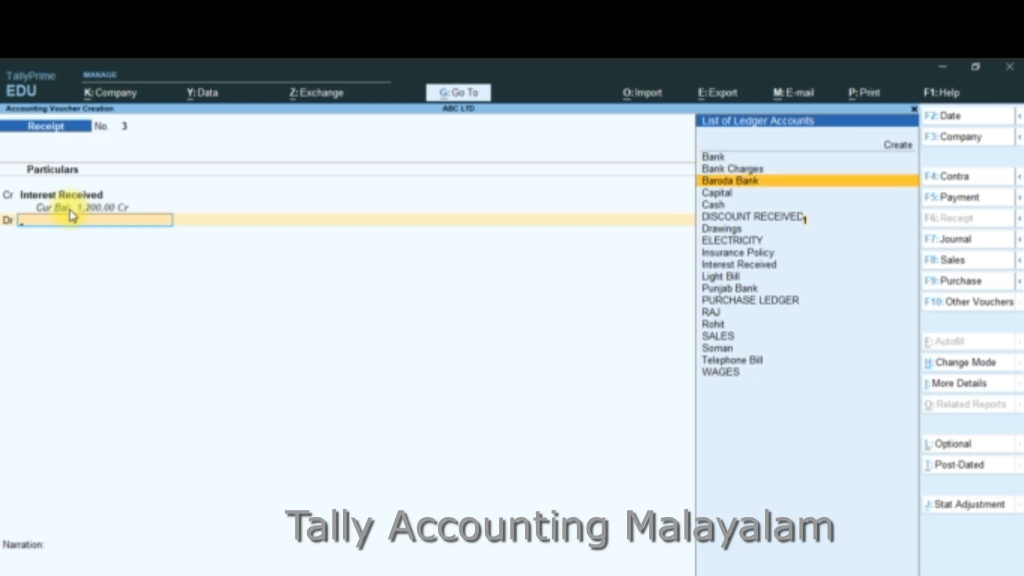
pyautogui.press('Return')
pyautogui.press('Return')
# - Allocate the 1,200 in Baroda Bank as an e-Fund Transfer with bank name Not Applicable, and save the receipt voucher
pyautogui.press('BackSpace')
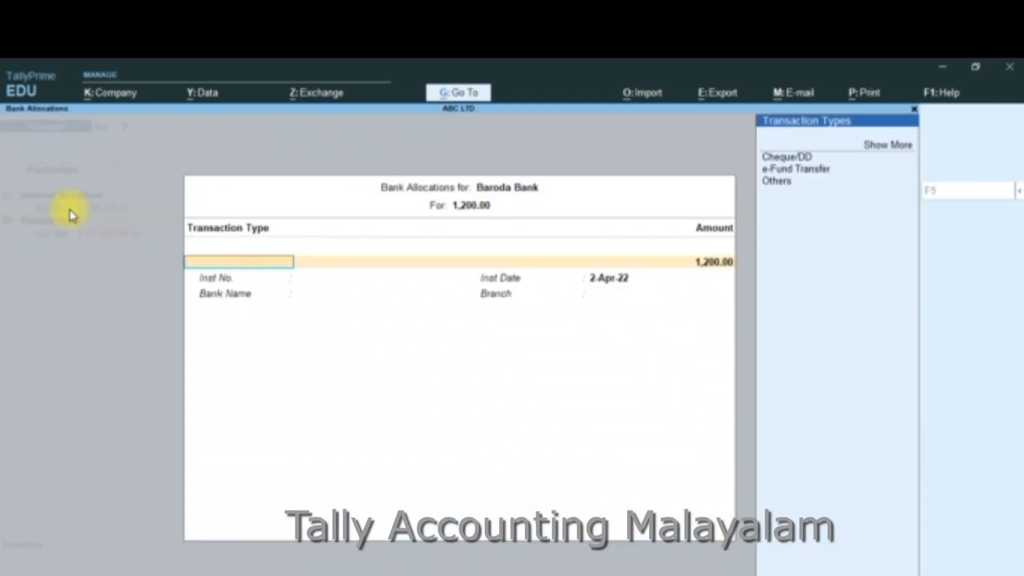
pyautogui.press('Down')
pyautogui.press('Return')
pyautogui.press('Return')
pyautogui.press('Return')
pyautogui.press('Return')
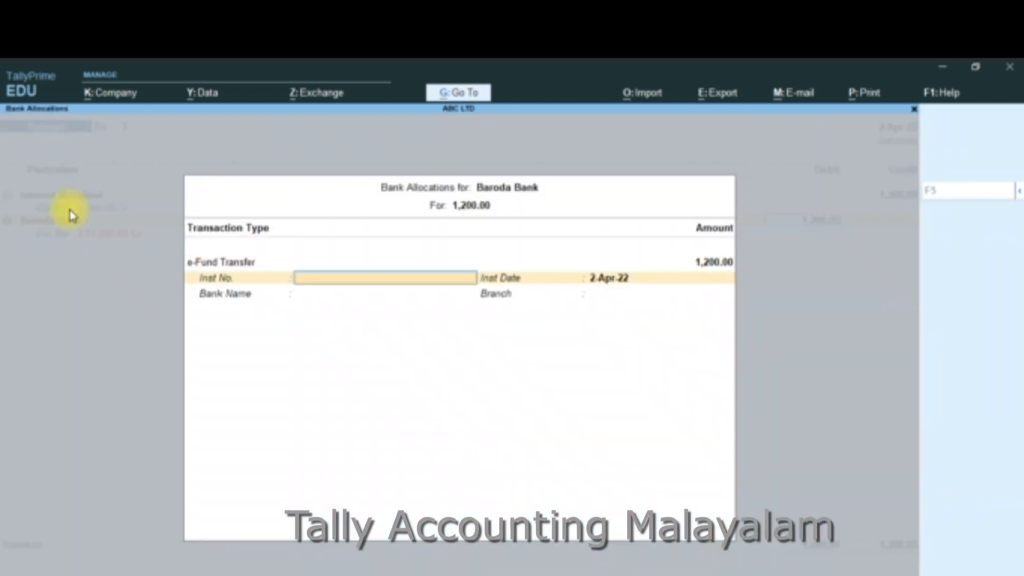
pyautogui.press('Return')
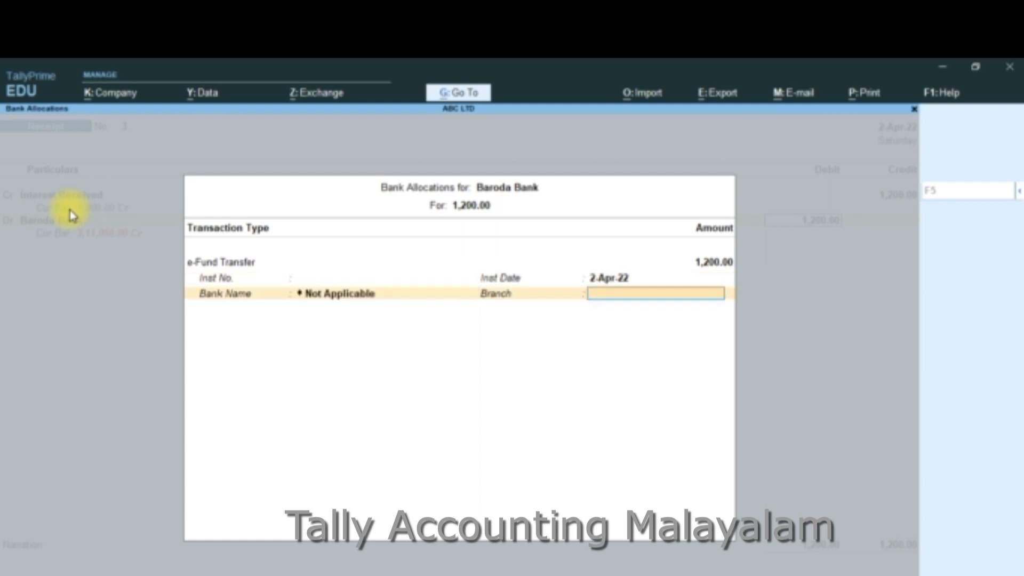
pyautogui.press('Return')
pyautogui.press('Return')
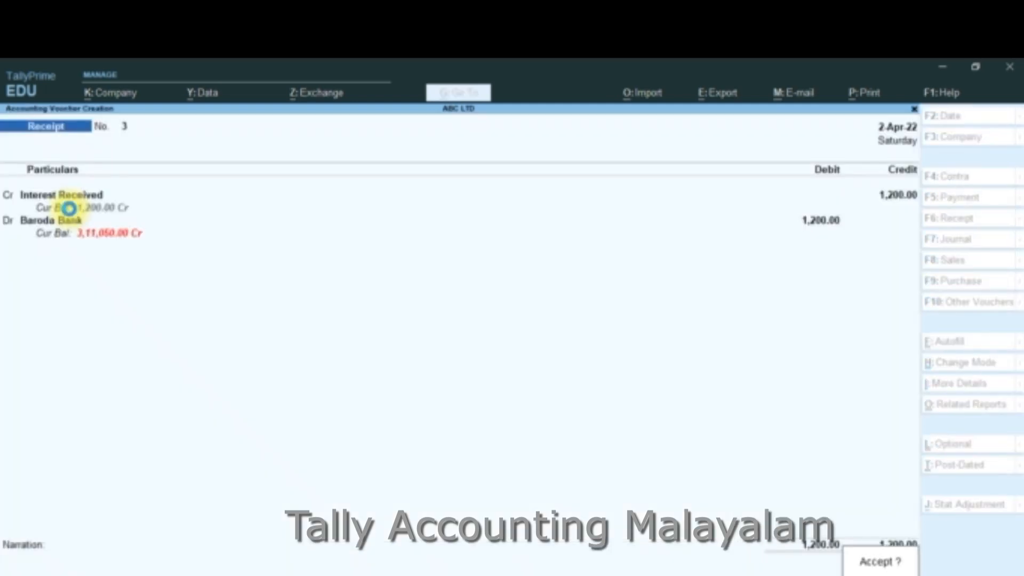
pyautogui.press('Return')
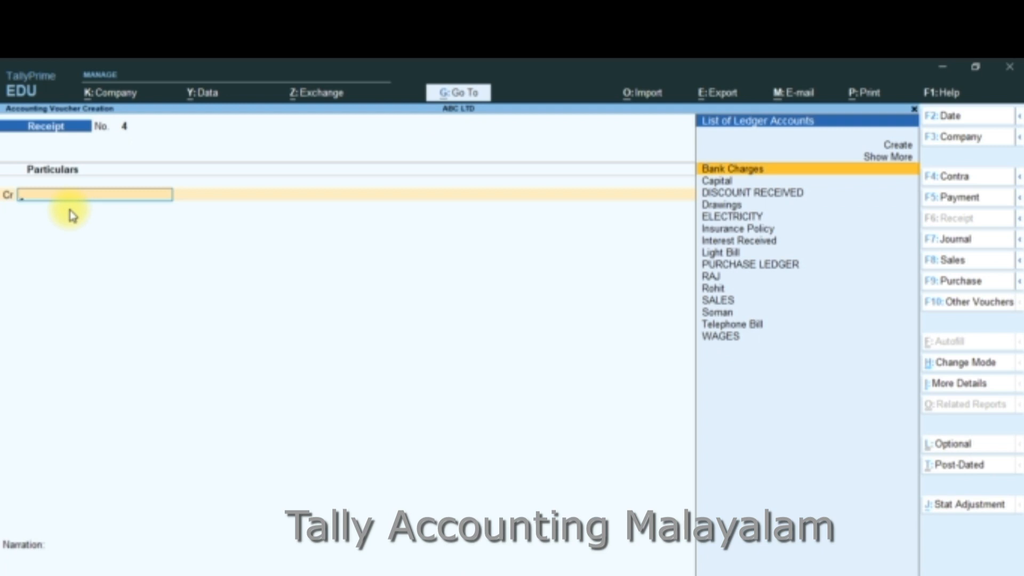